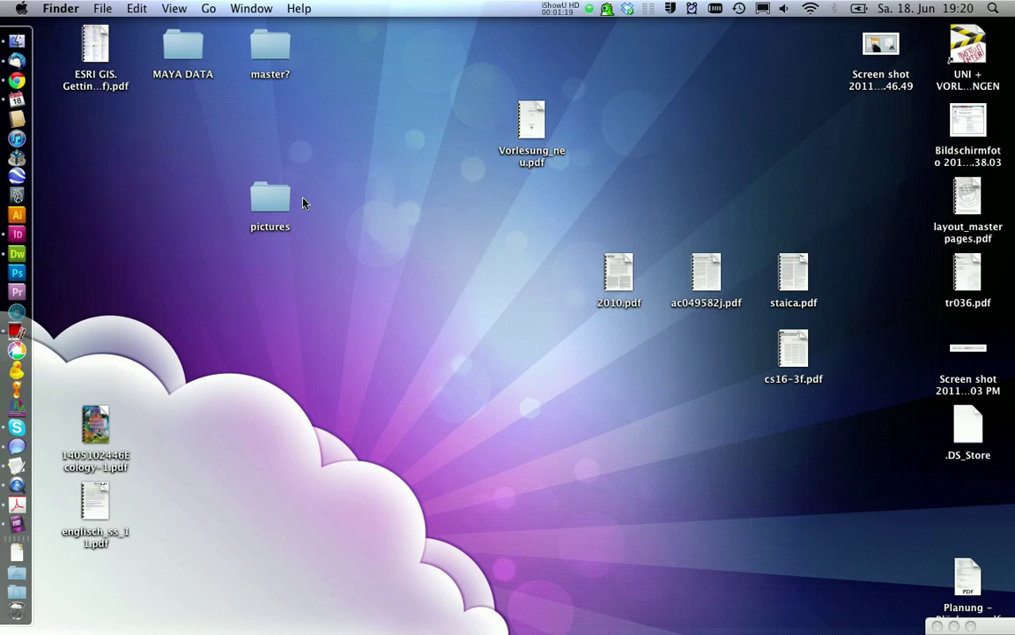
- Open pictures.indd from the desktop pictures folder in InDesign
double_click(280, 201)
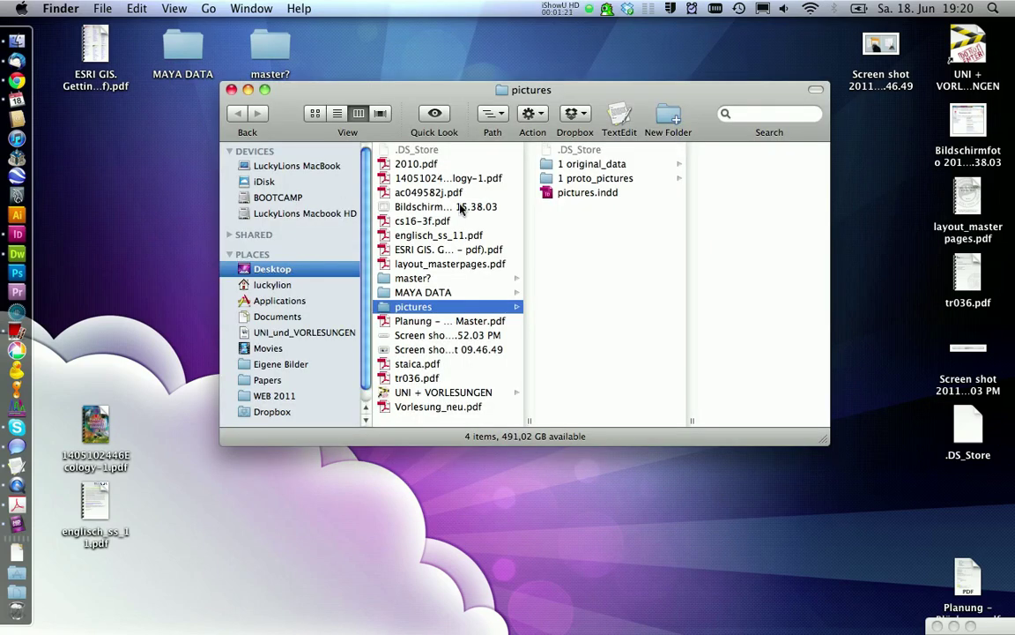
double_click(550, 193)
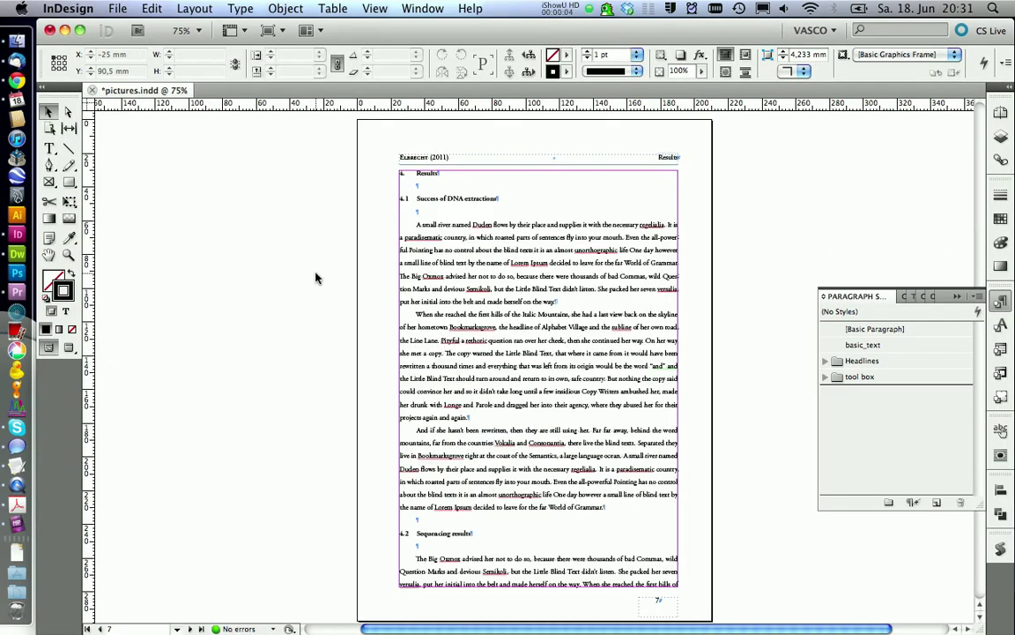
- Place IMG_0335.JPG at full size on the pasteboard, level with the page top
left_click(118, 9)
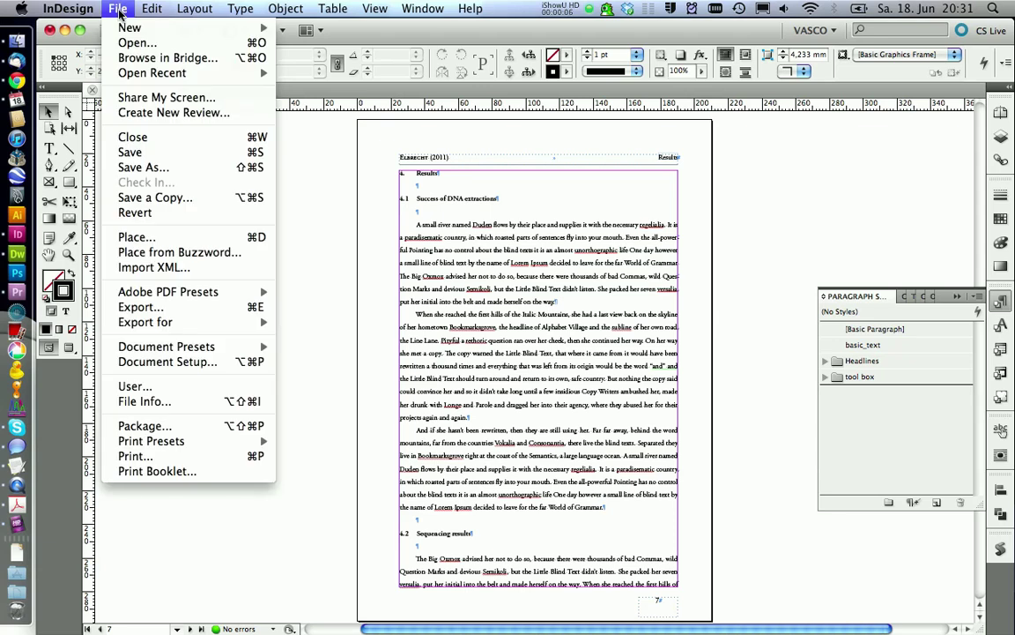
left_click(328, 205)
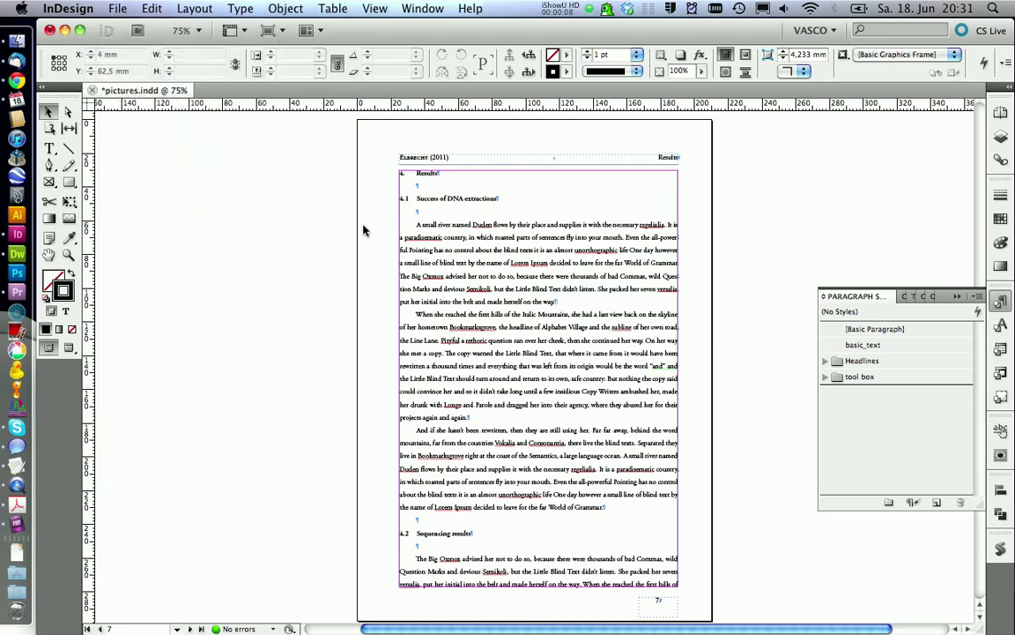
left_click(22, 40)
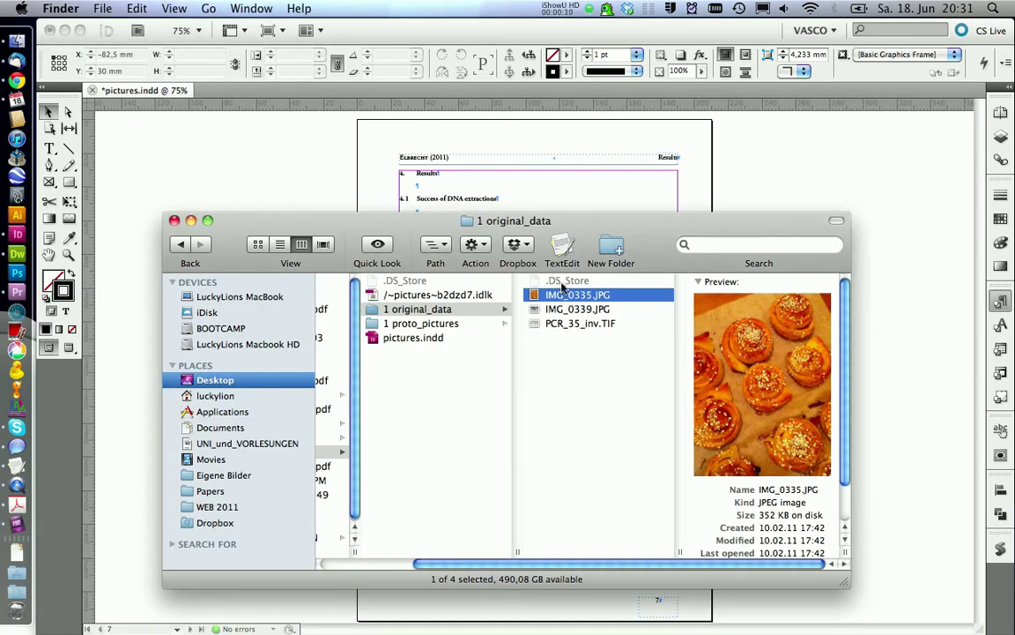
left_click_drag(537, 301, 198, 159)
left_click_drag(173, 196, 174, 210)
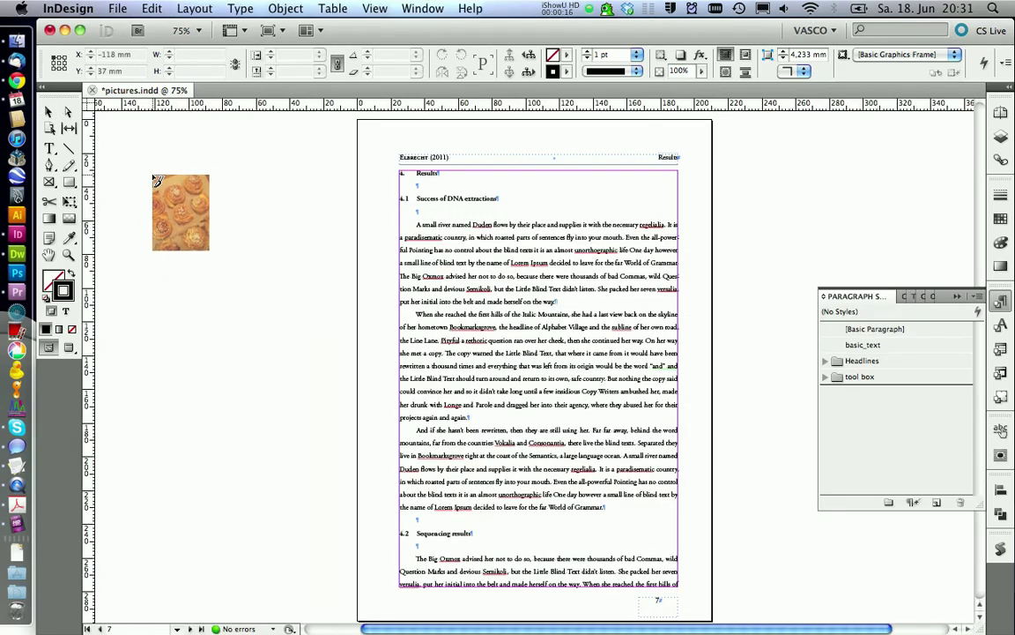
left_click(150, 174)
left_click_drag(258, 251, 236, 231)
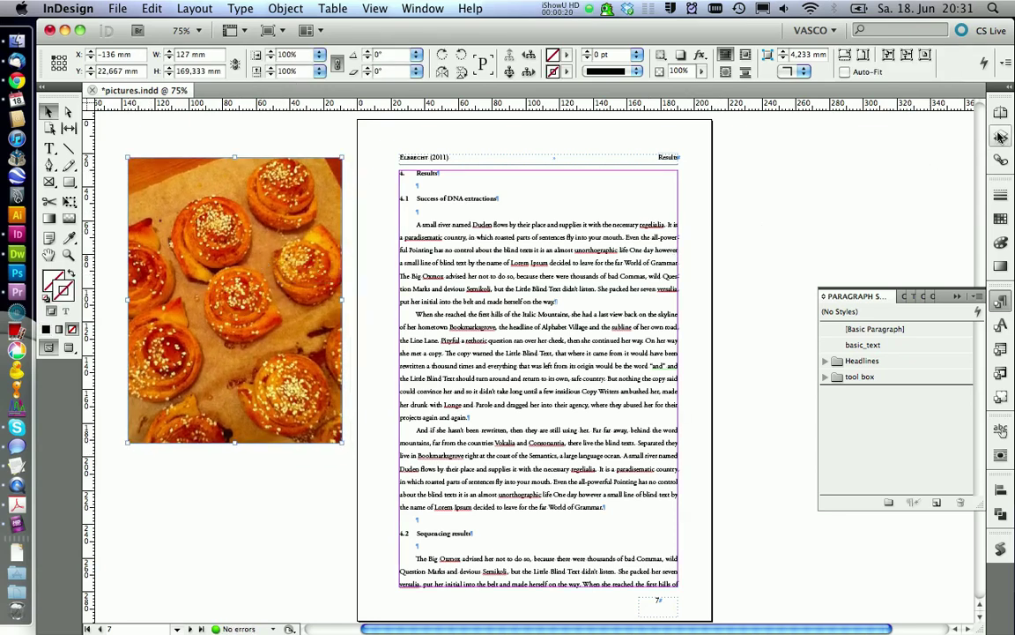
- Check IMG_0335.JPG in the Links panel and bring its source folder forward
left_click(989, 163)
left_click(993, 161)
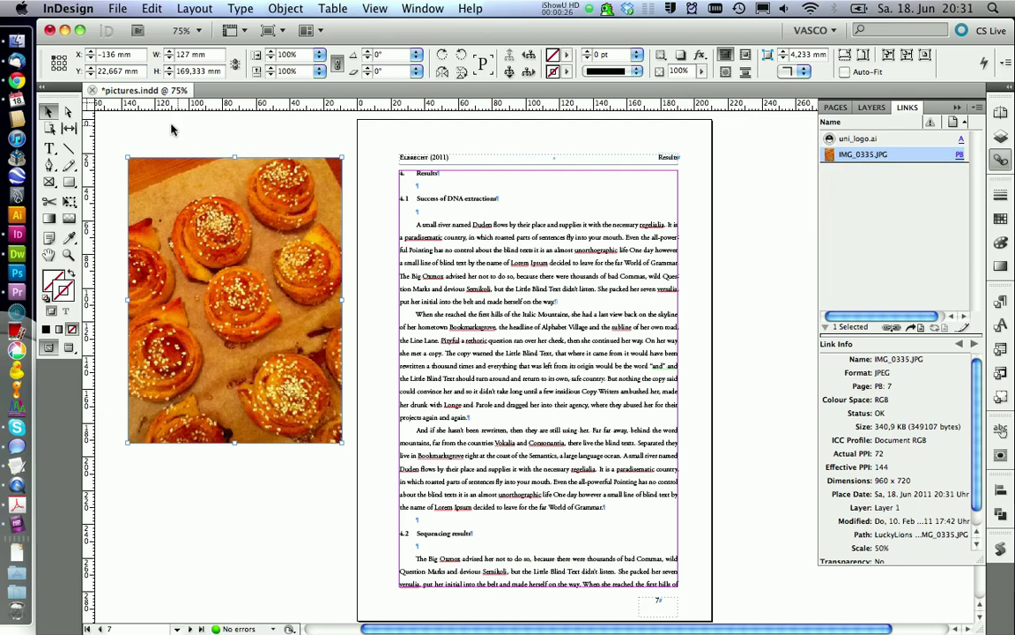
left_click(16, 39)
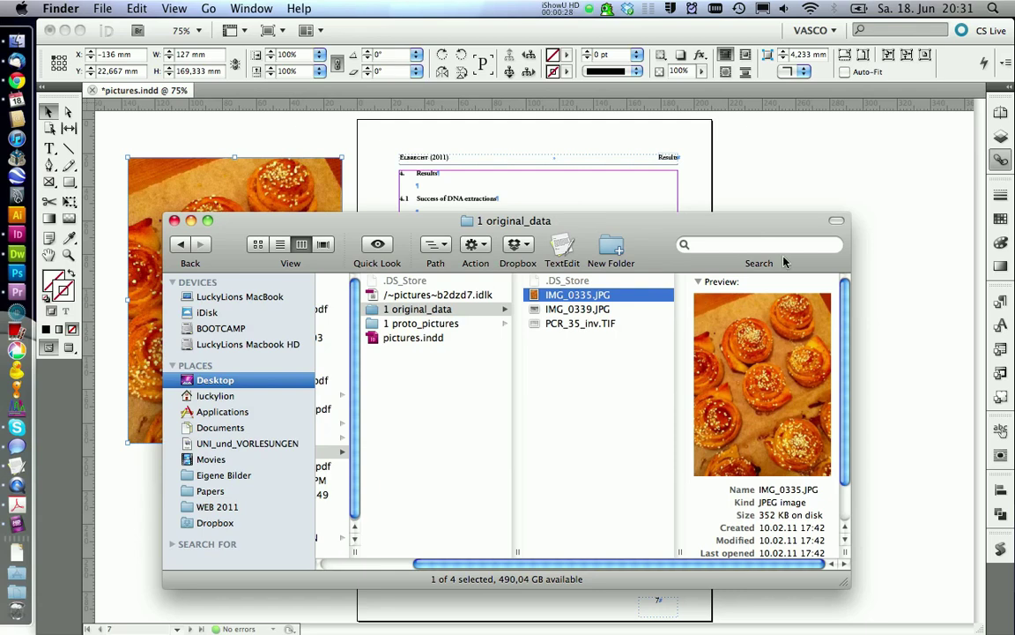
- Try 50% scale and undo it, then crop the photo frame to about 74.5 × 97.333 mm
left_click(1001, 160)
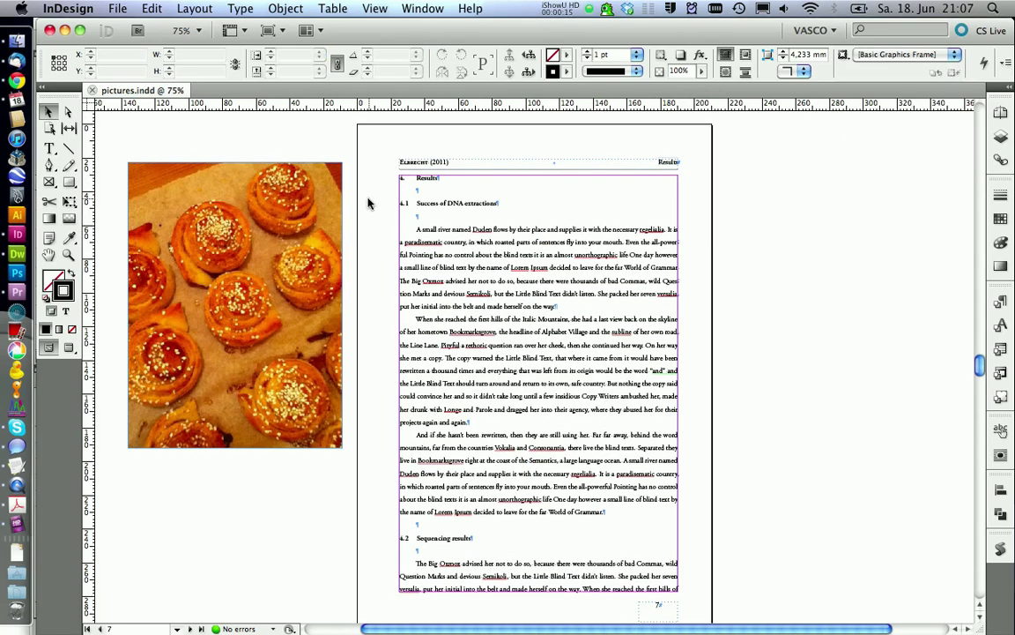
left_click(253, 173)
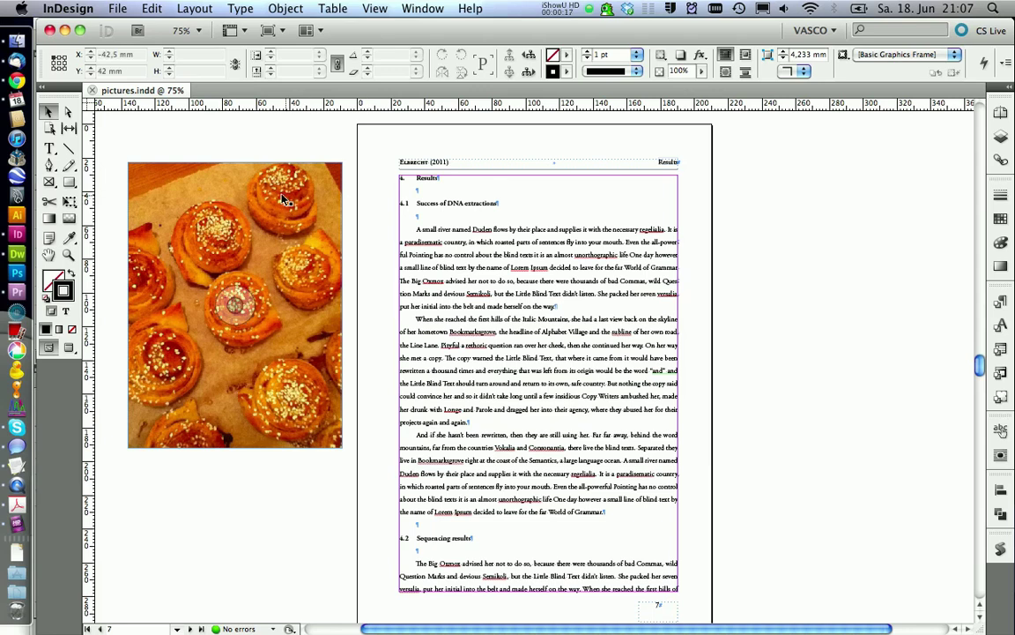
left_click(319, 71)
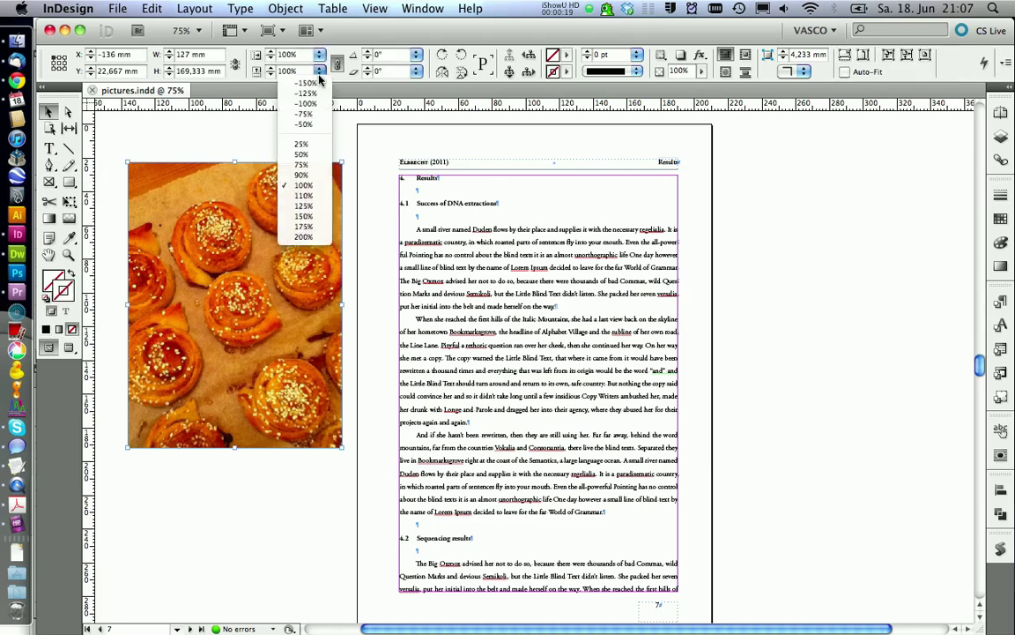
left_click(319, 155)
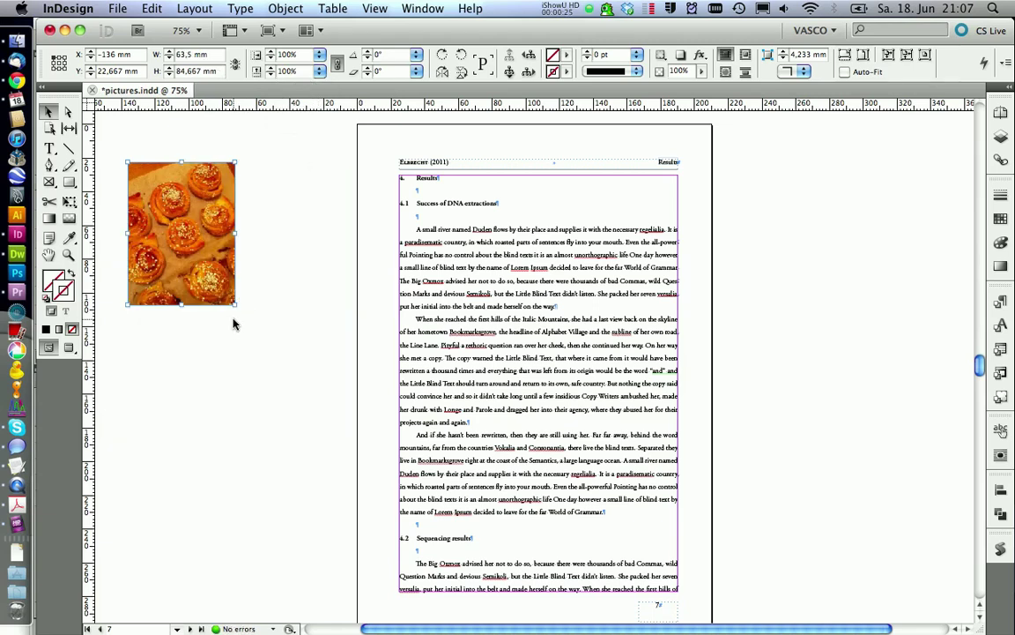
key("ctrl+z")
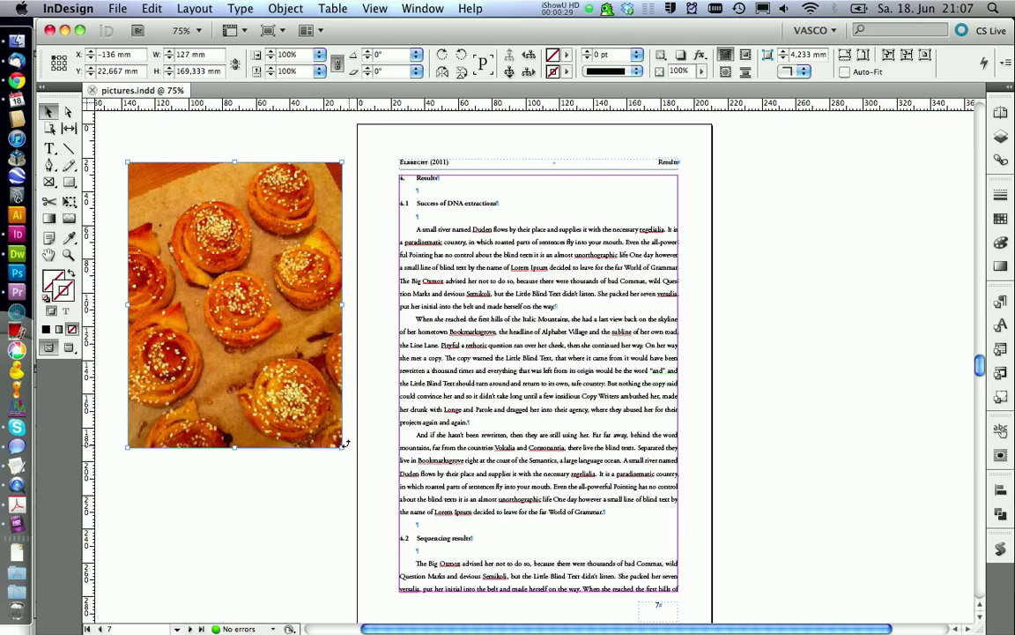
left_click_drag(342, 450, 253, 328)
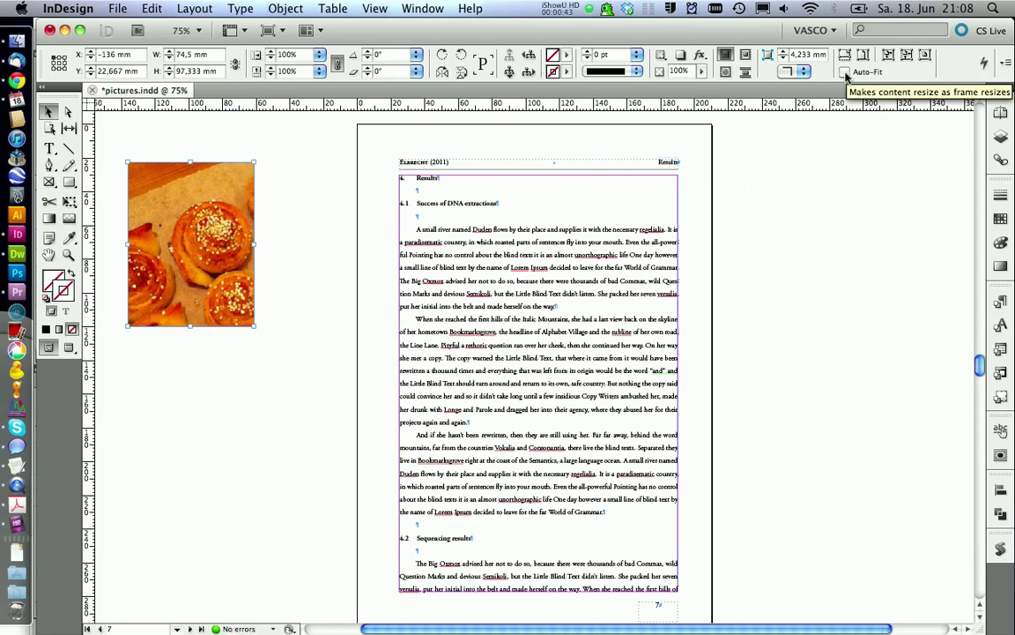
left_click(273, 310)
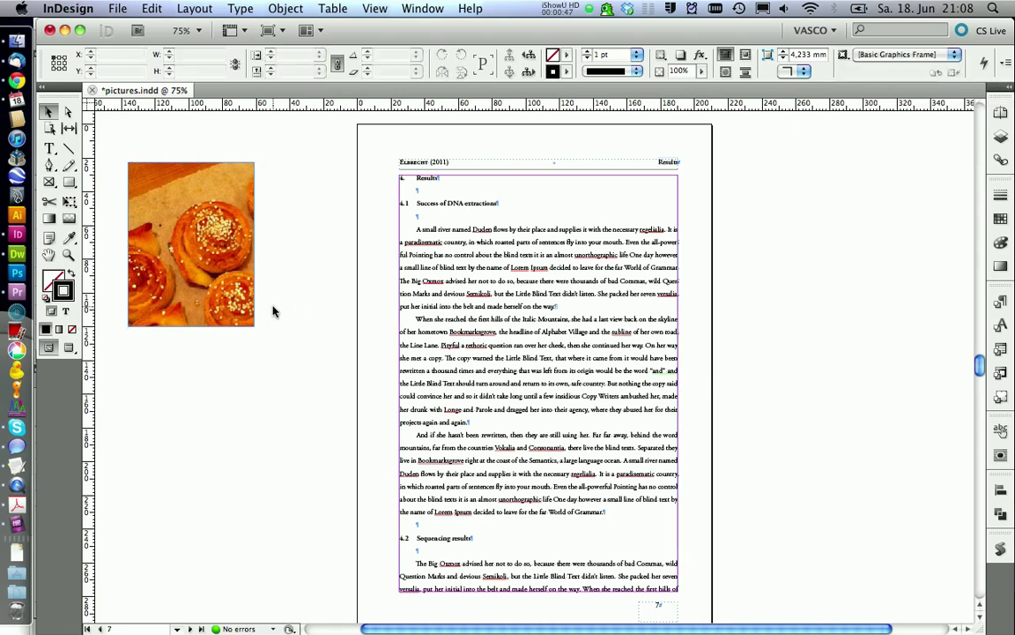
- Scale the buns picture down proportionally so it fits the 74.5 × 97.333 mm frame
left_click(218, 273)
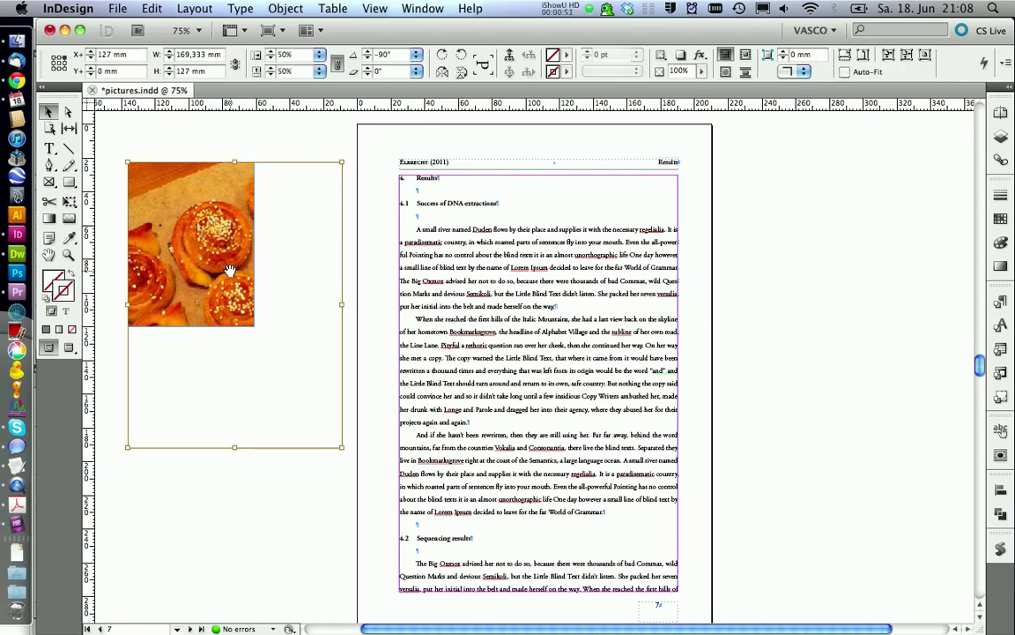
left_click_drag(229, 268, 207, 248)
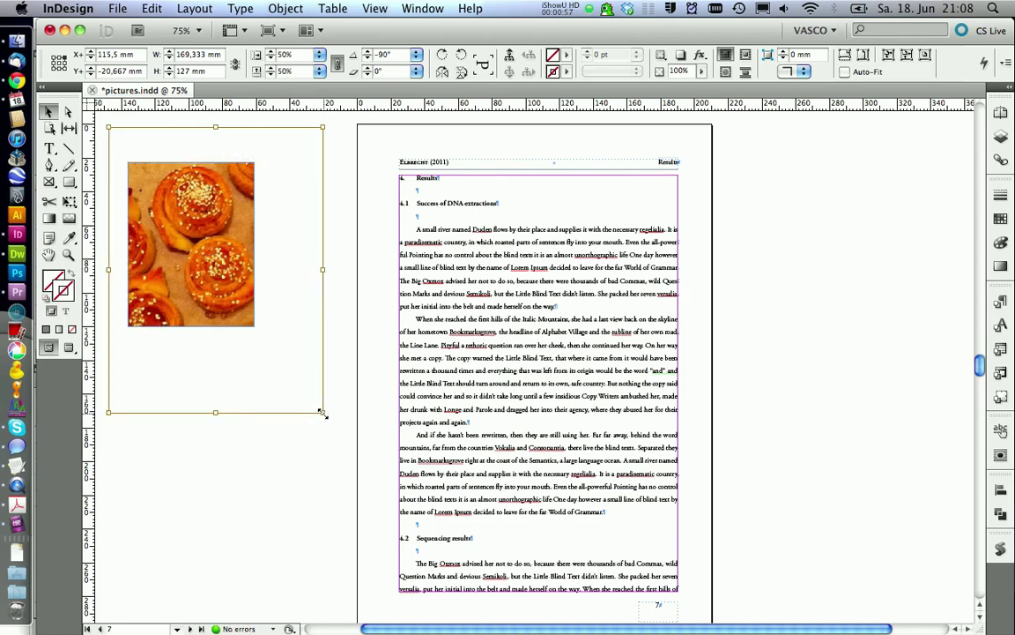
left_click_drag(322, 412, 254, 319)
double_click(269, 213)
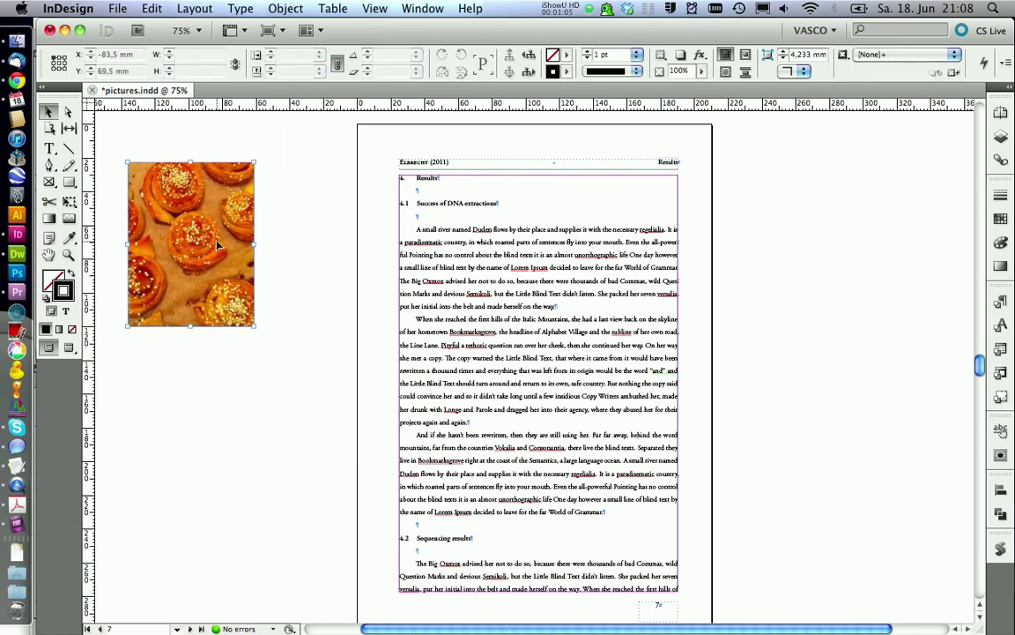
left_click(216, 244)
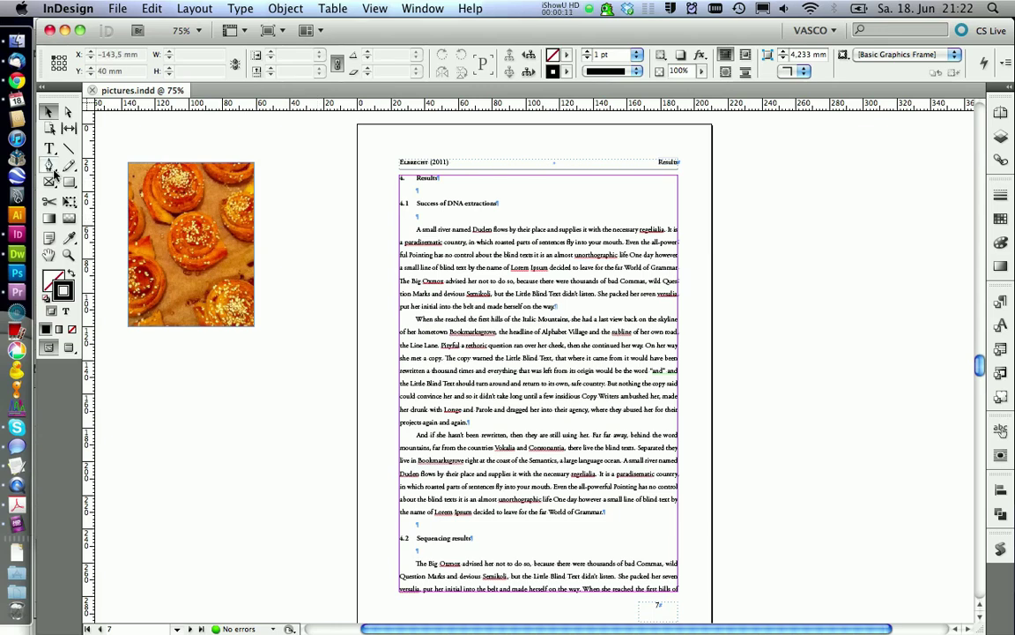
- Draw an empty text frame below the photo and create a paragraph style named Figure Numbering
left_click(49, 148)
left_click_drag(117, 352, 322, 548)
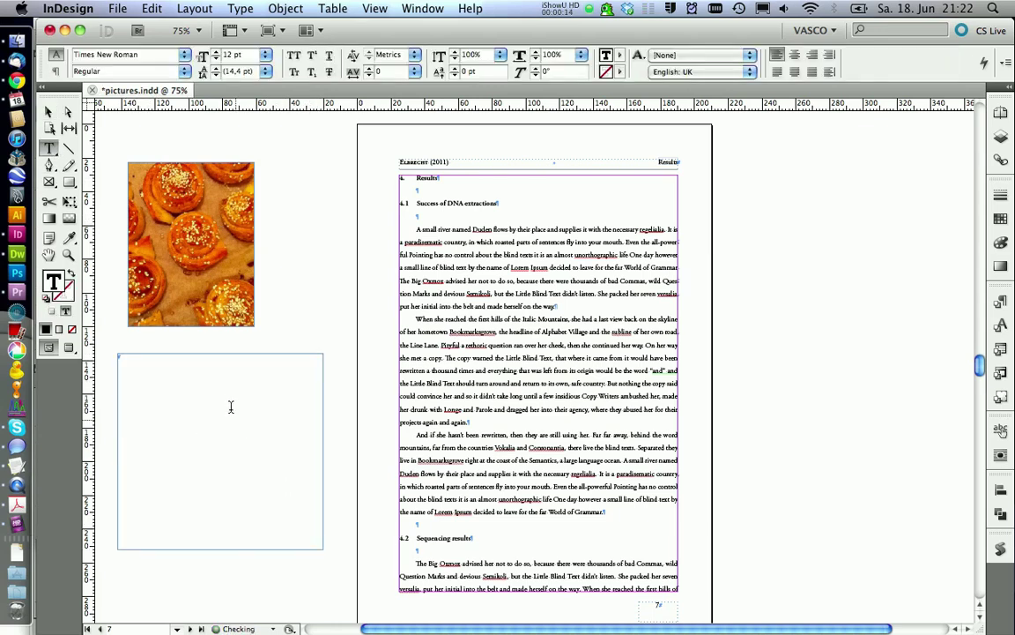
left_click(1000, 302)
left_click(933, 502)
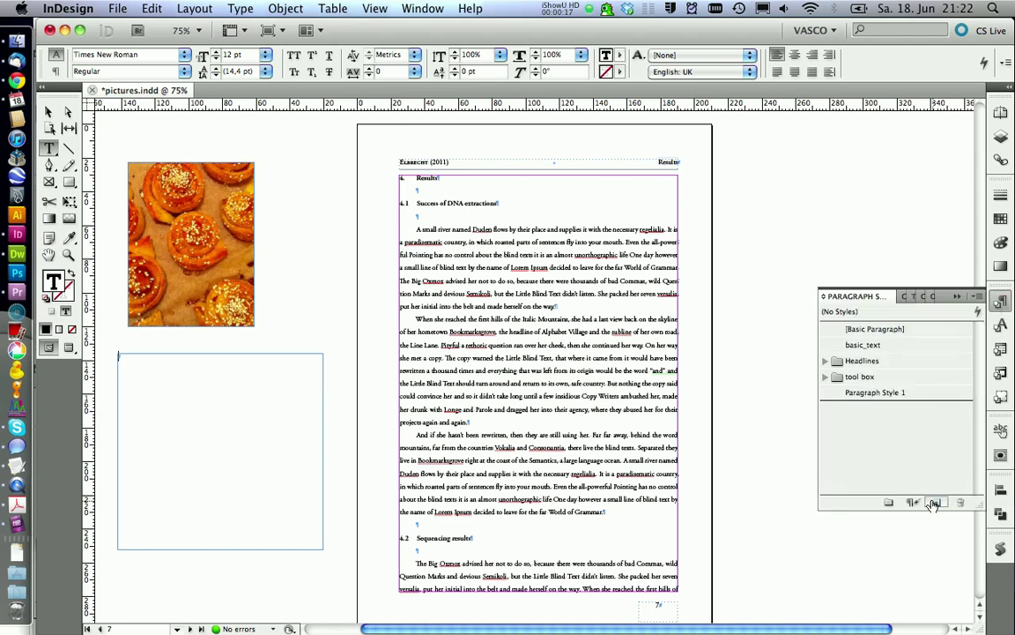
left_click(871, 394)
left_click(871, 394)
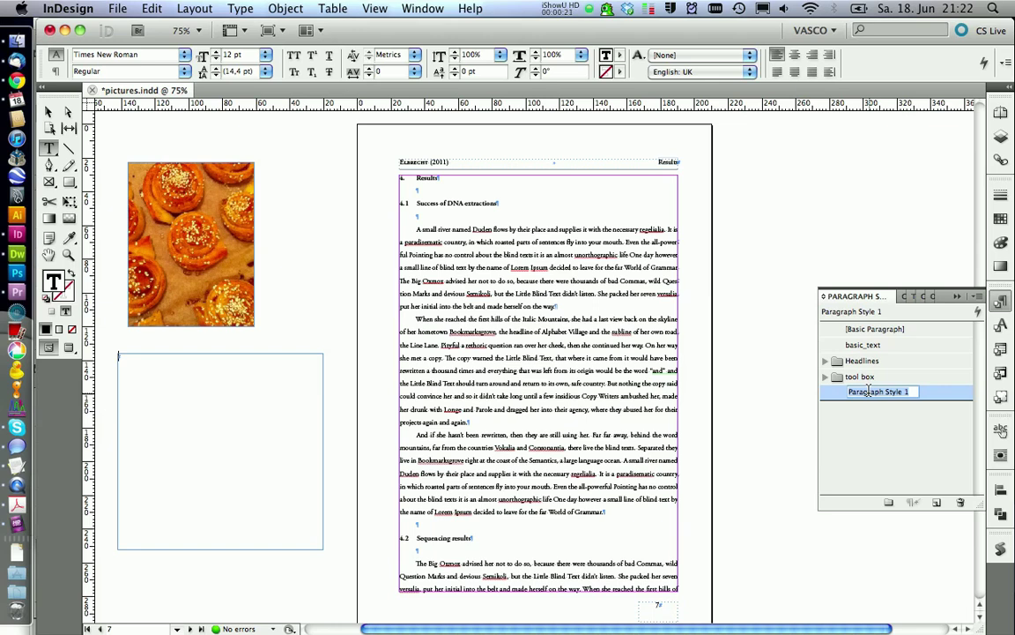
type("Figure N")
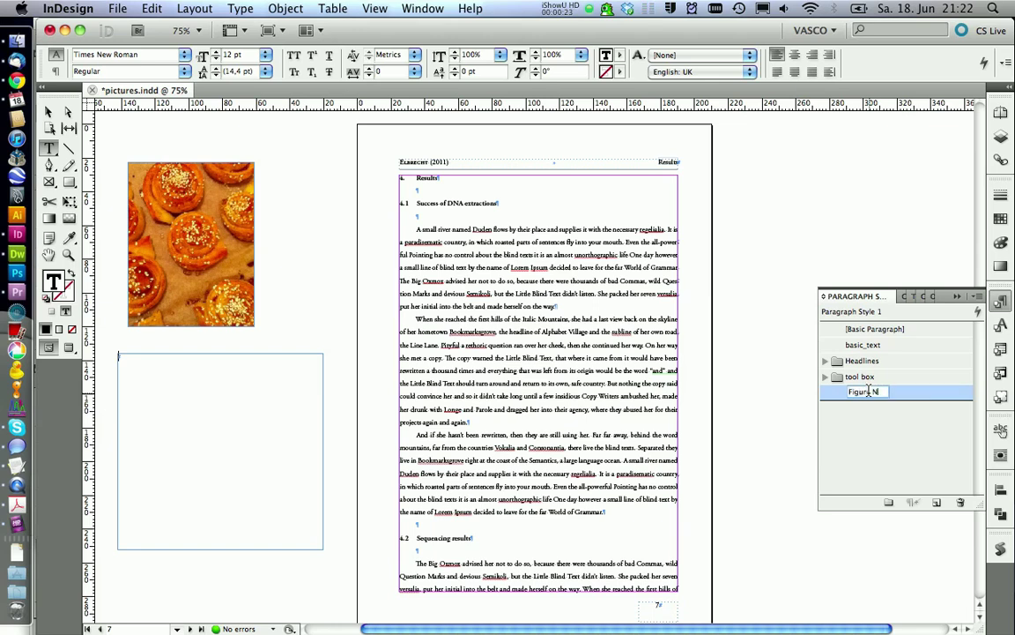
type("umbering")
key("Return")
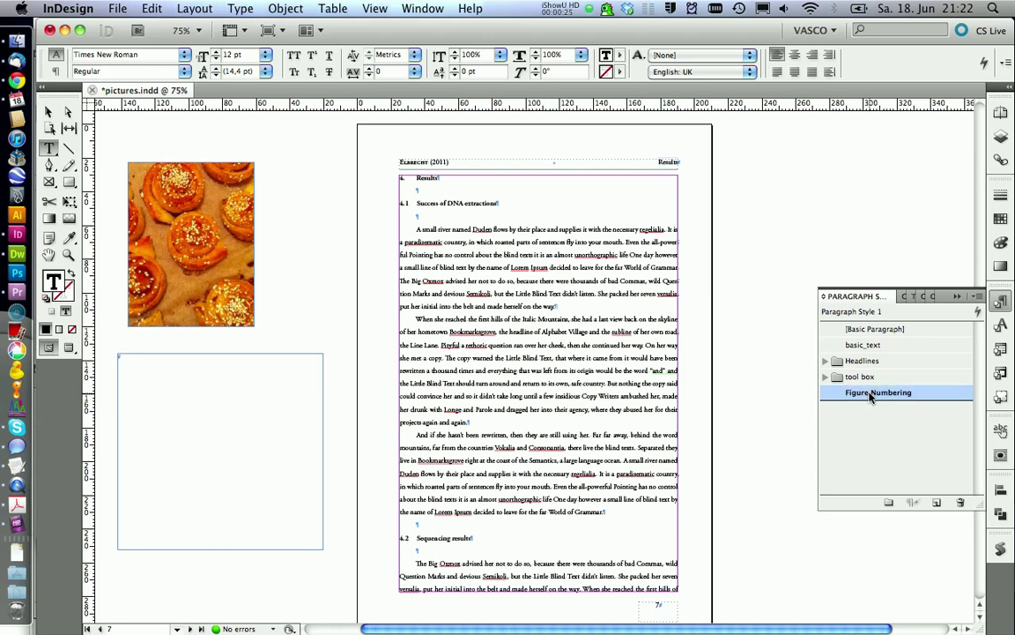
right_click(880, 393)
- Base Figure Numbering on the font style and make it a numbered list
left_click(793, 397)
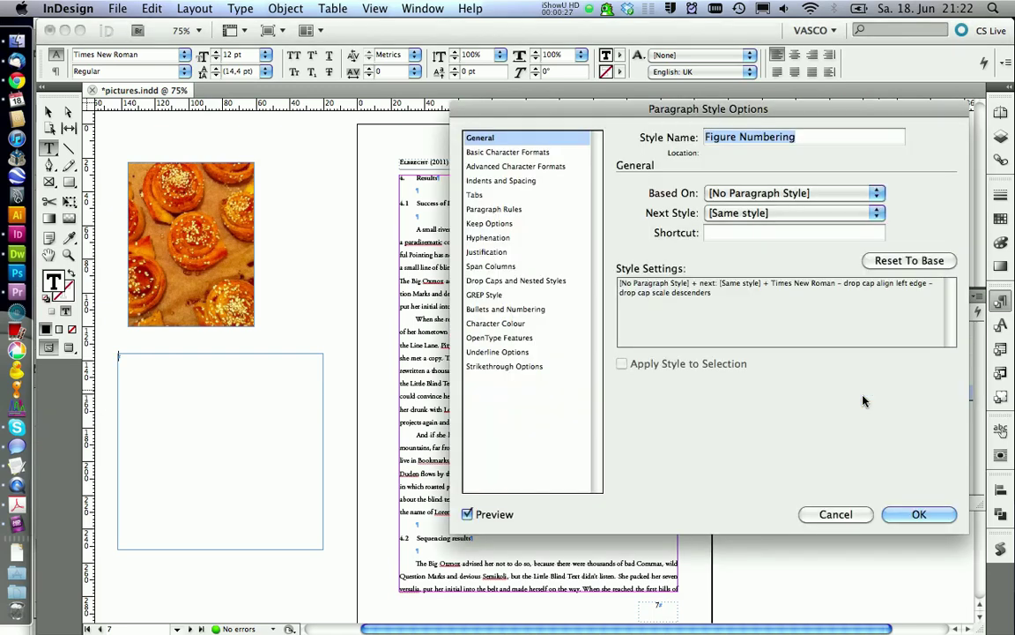
left_click(731, 194)
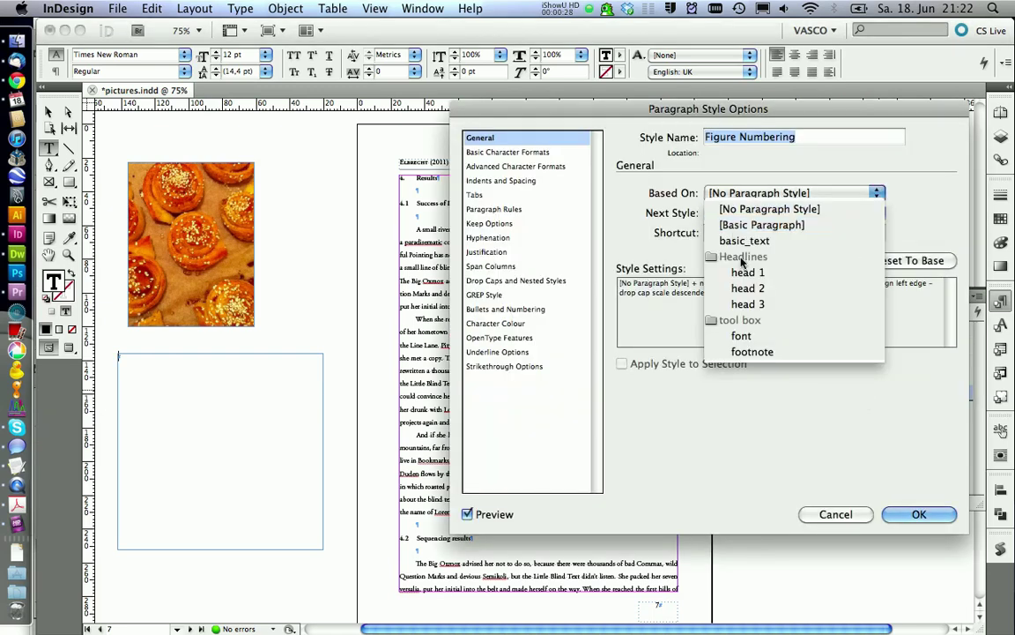
left_click(740, 335)
left_click(508, 308)
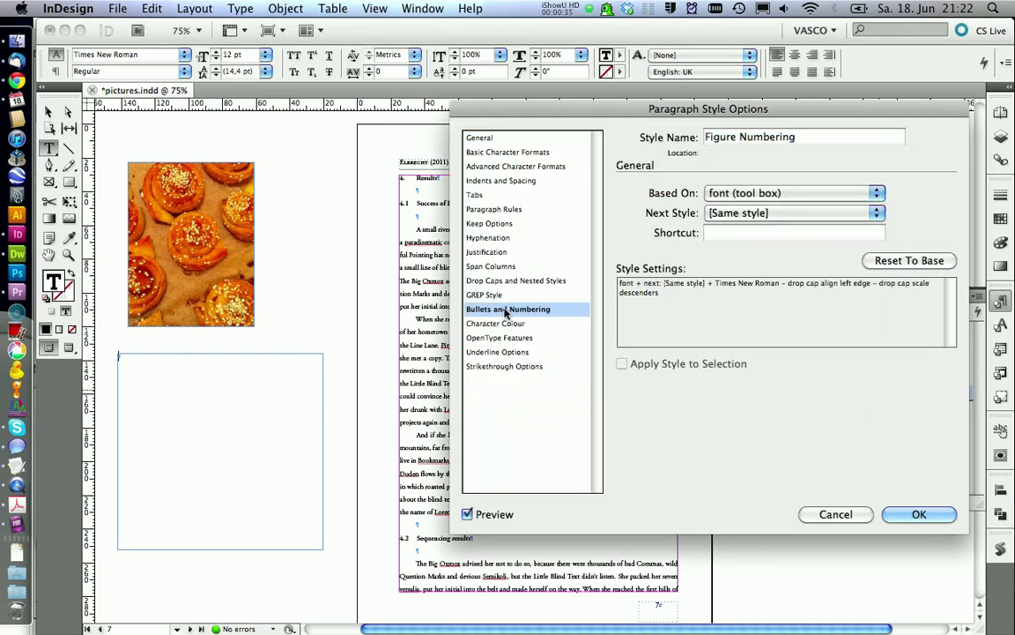
left_click(702, 194)
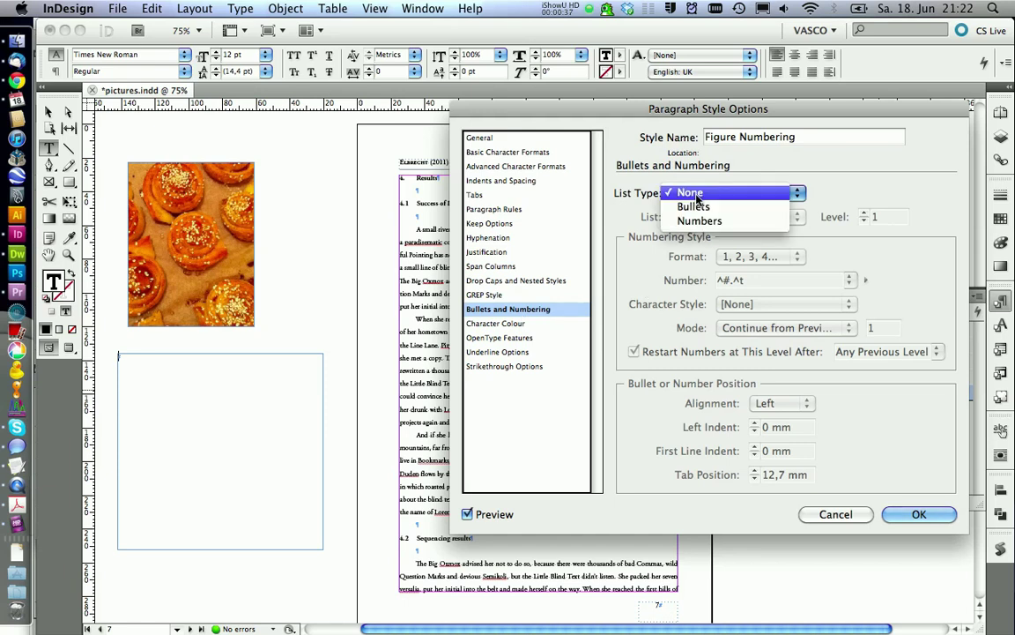
left_click(699, 222)
- Assign a new list named Pictures with number format Fig.^#: in bold, and save
left_click(706, 218)
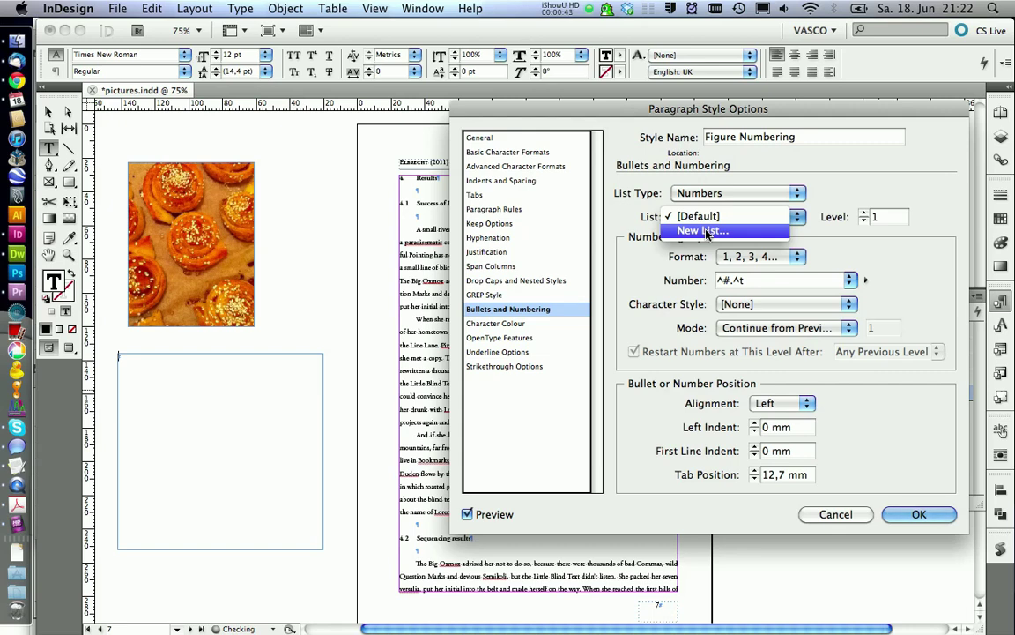
left_click(705, 231)
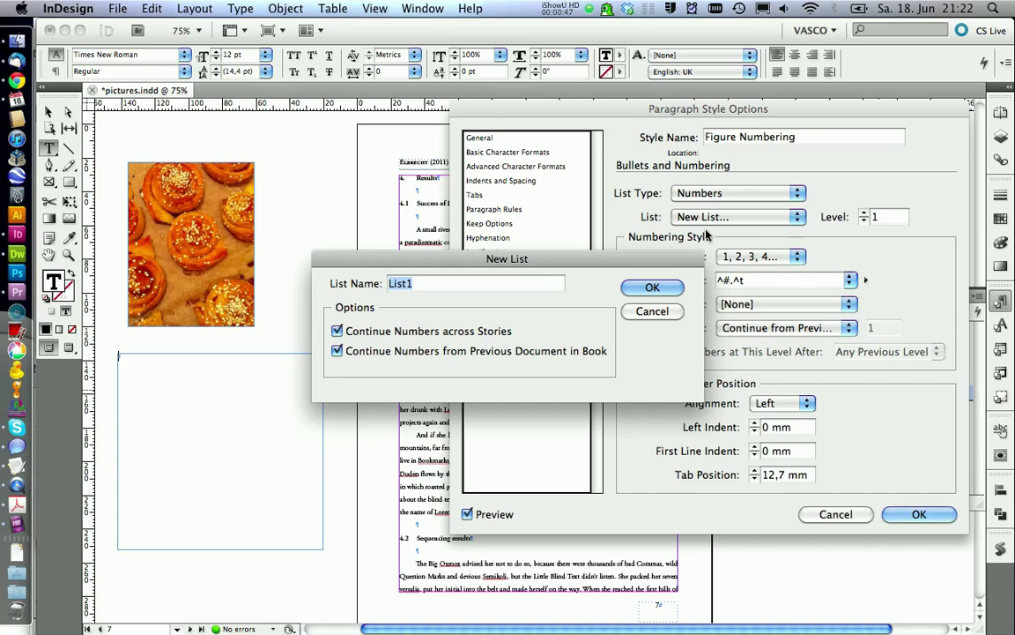
type("Pictures")
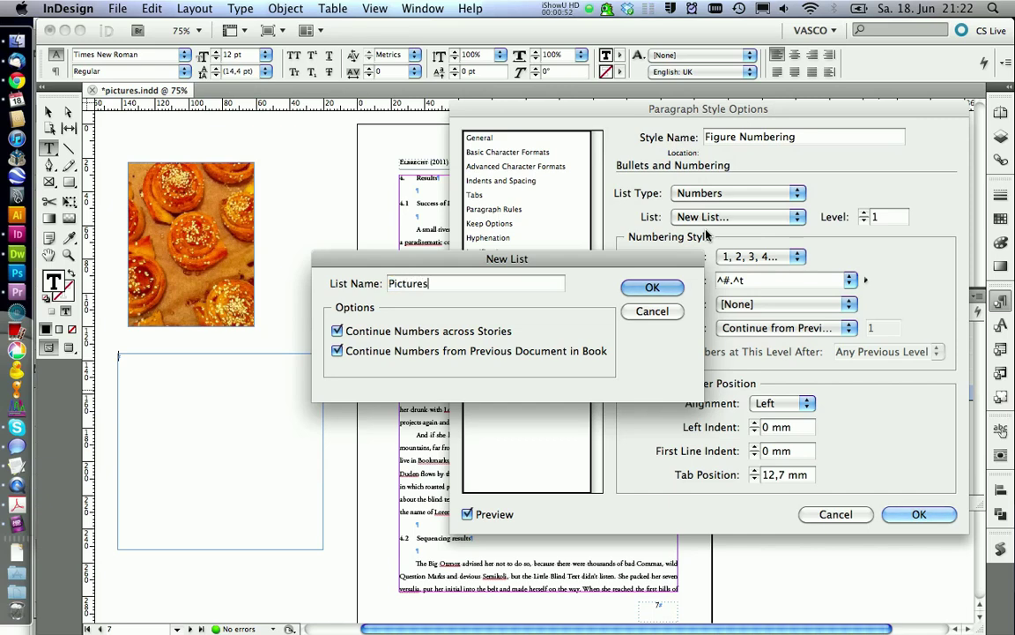
key("Return")
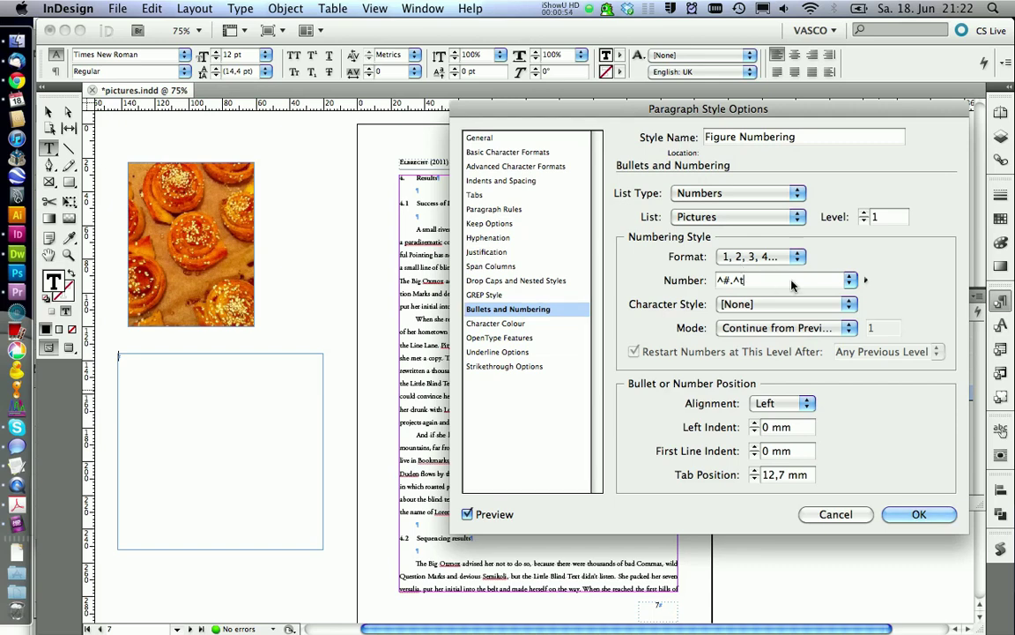
left_click_drag(793, 280, 679, 280)
type("Fig.^#:")
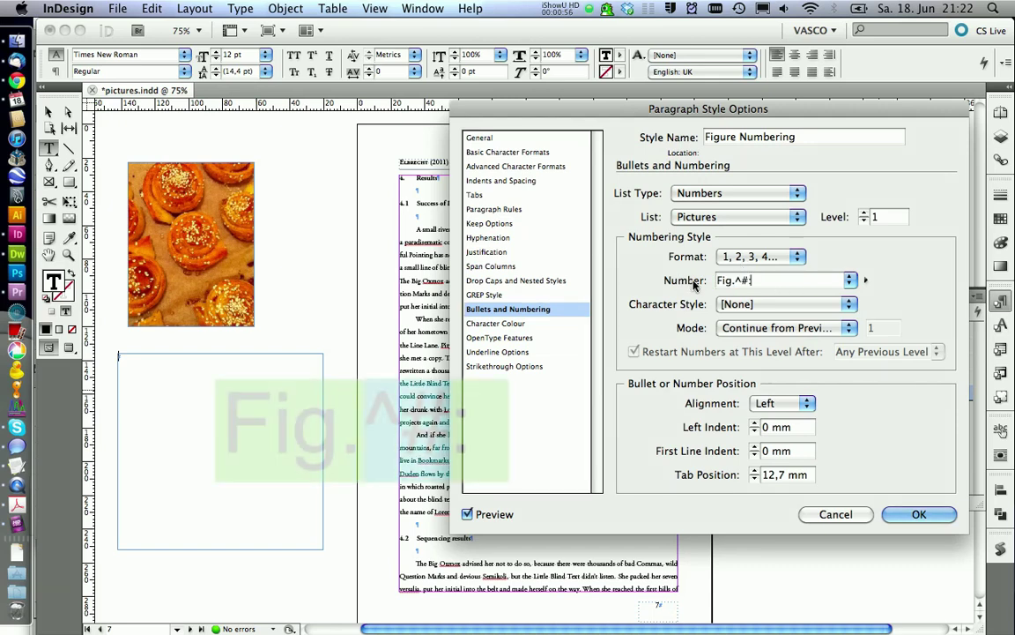
left_click(760, 305)
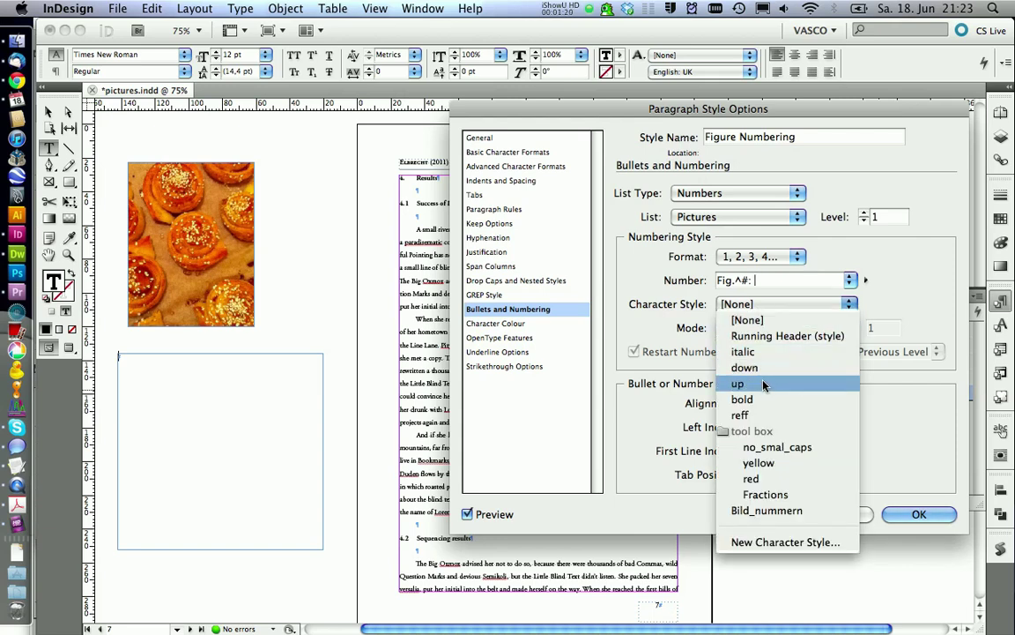
left_click(742, 400)
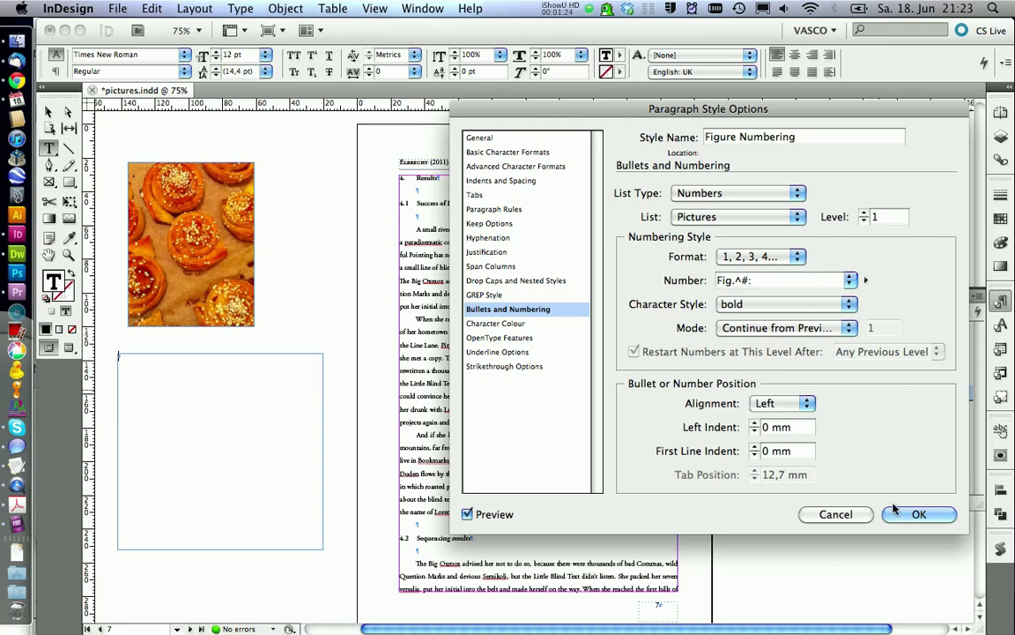
left_click(918, 514)
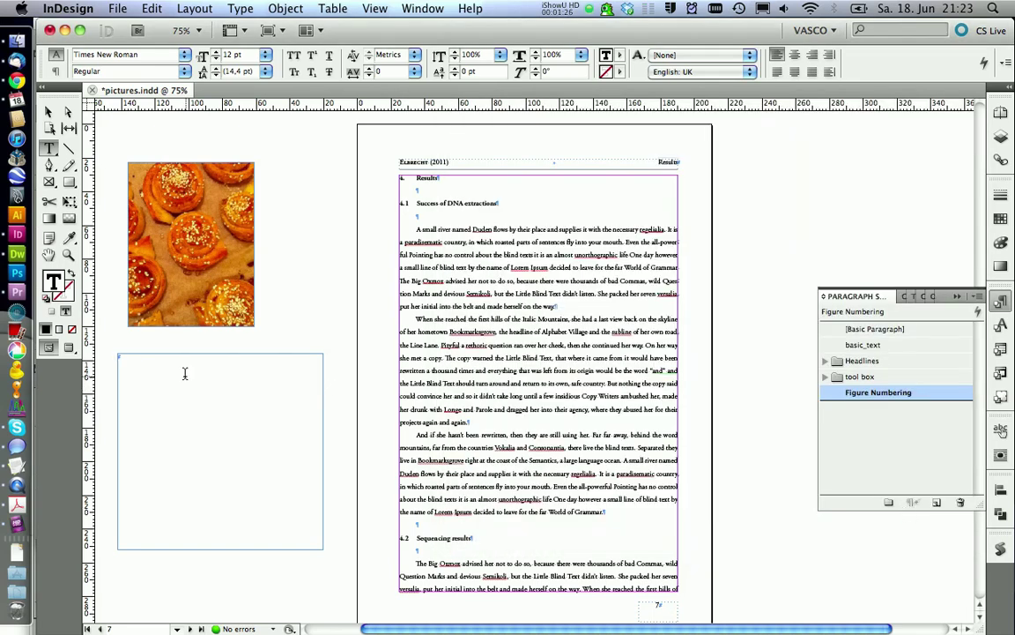
- Type the caption 'Fig.1: Picture' and zoom in on the photo and caption
type("Fig.1: Picture")
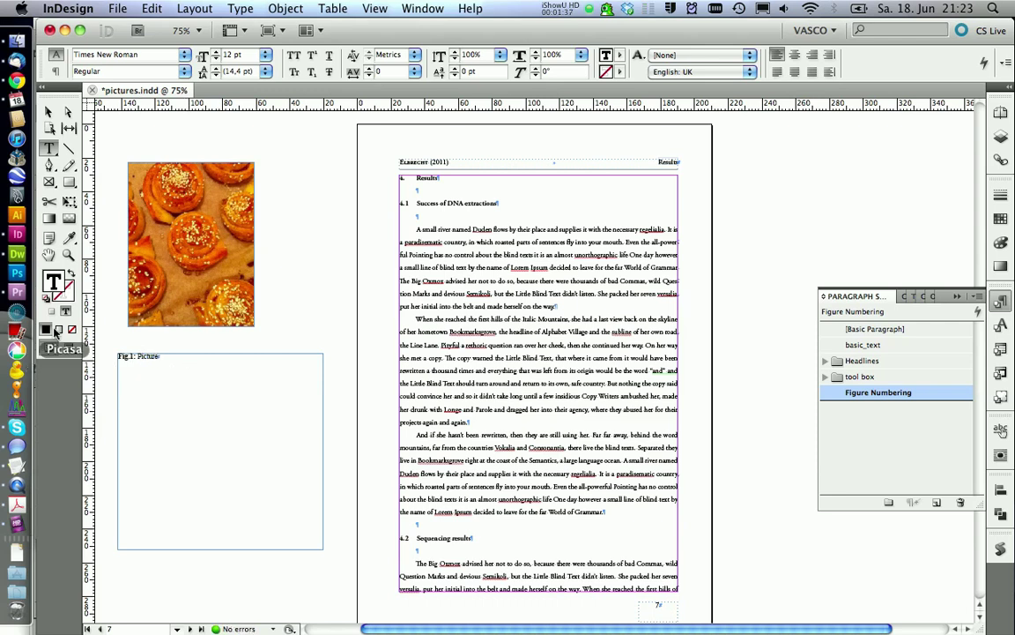
left_click(68, 255)
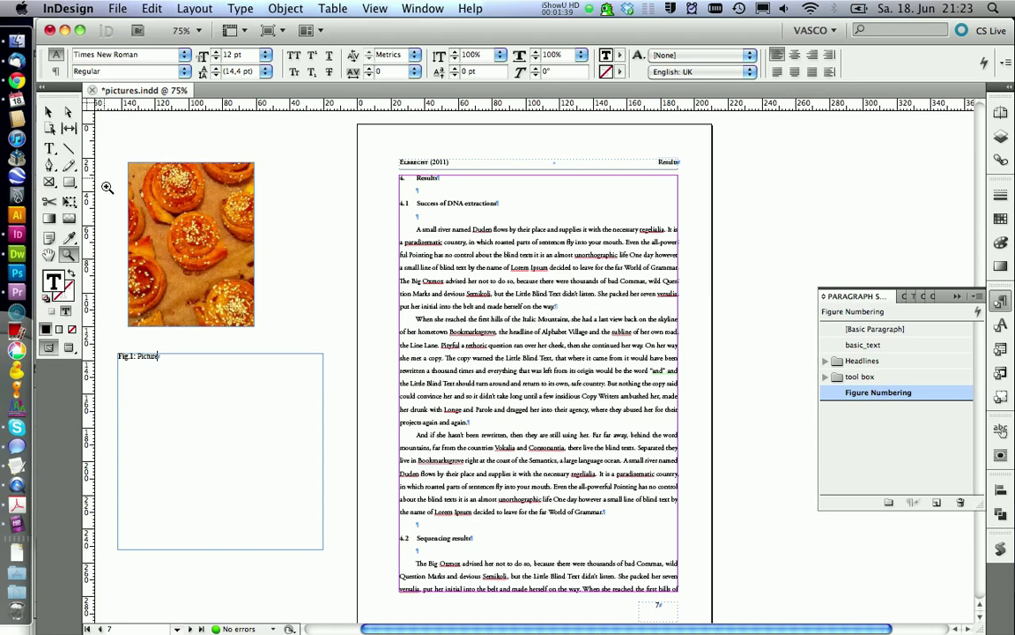
left_click_drag(108, 180, 297, 371)
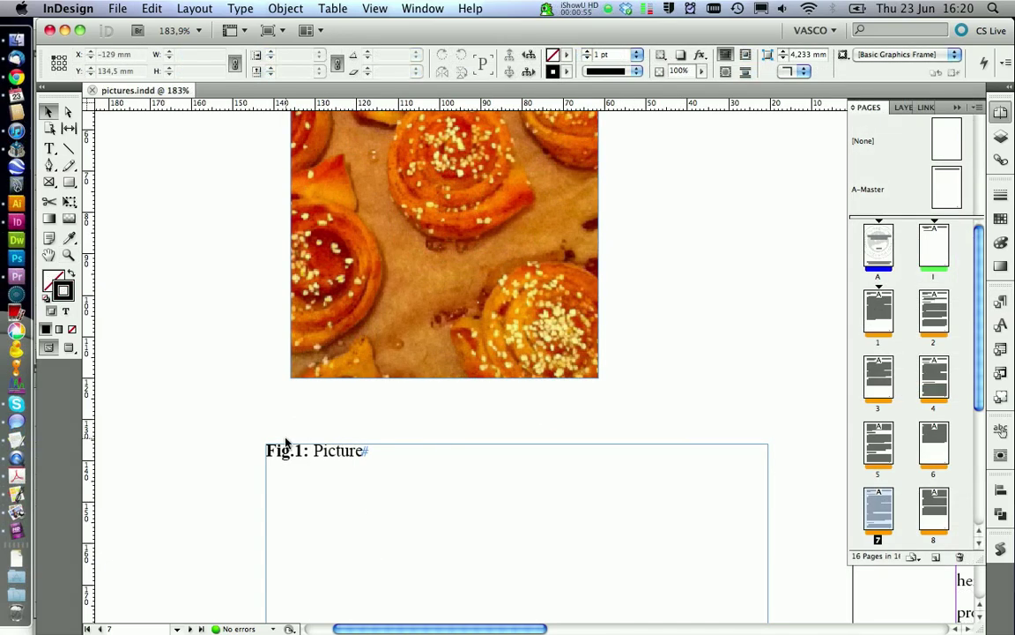
- Change Figure Numbering's number format to 'Figure ^#:' so the caption reads Figure 1: Picture
left_click(1001, 303)
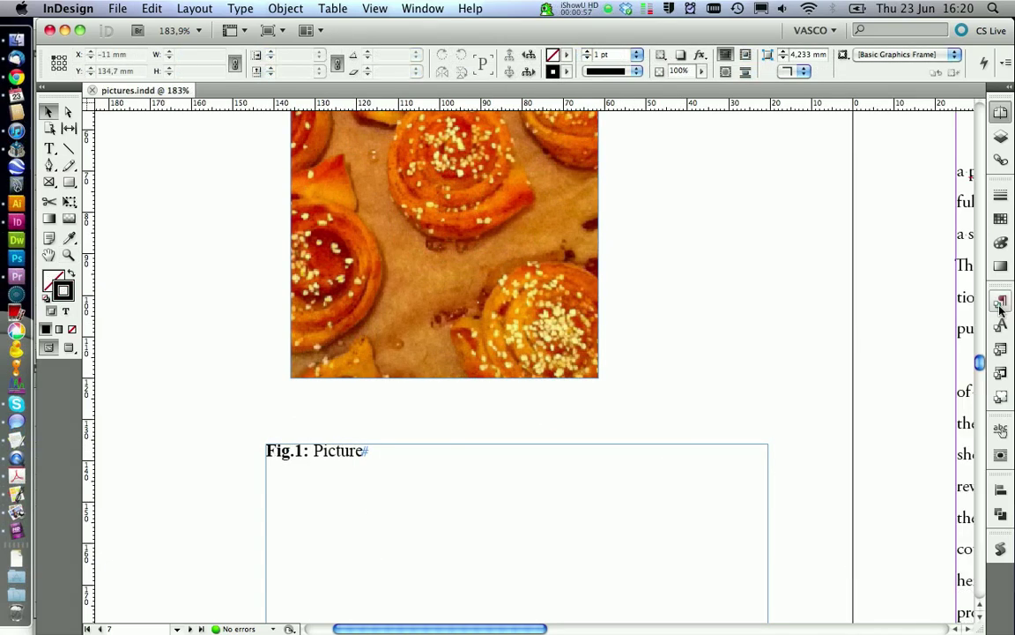
right_click(864, 397)
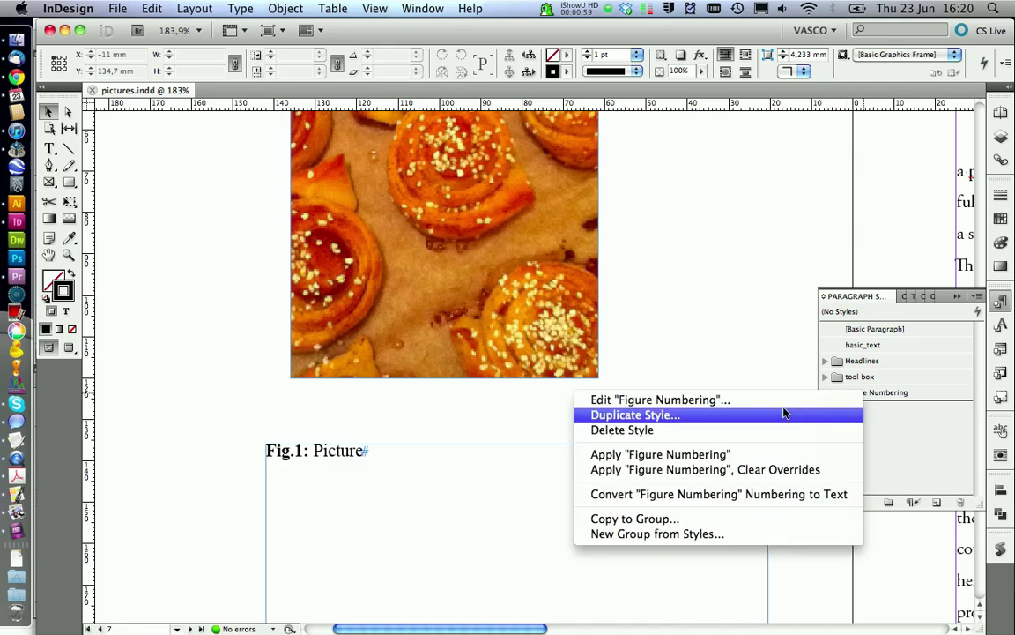
left_click(721, 401)
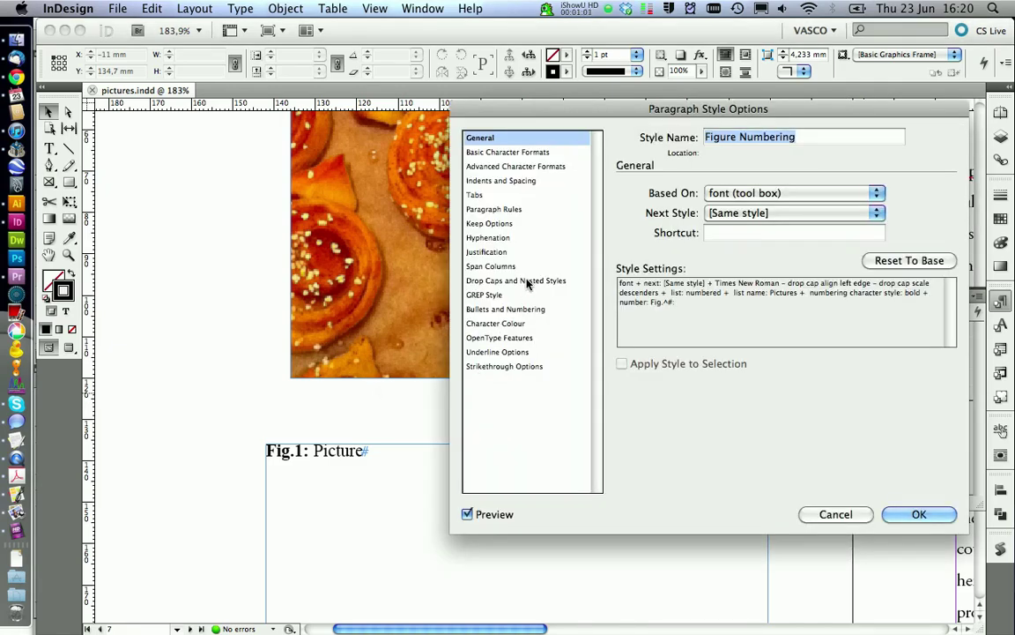
left_click(505, 308)
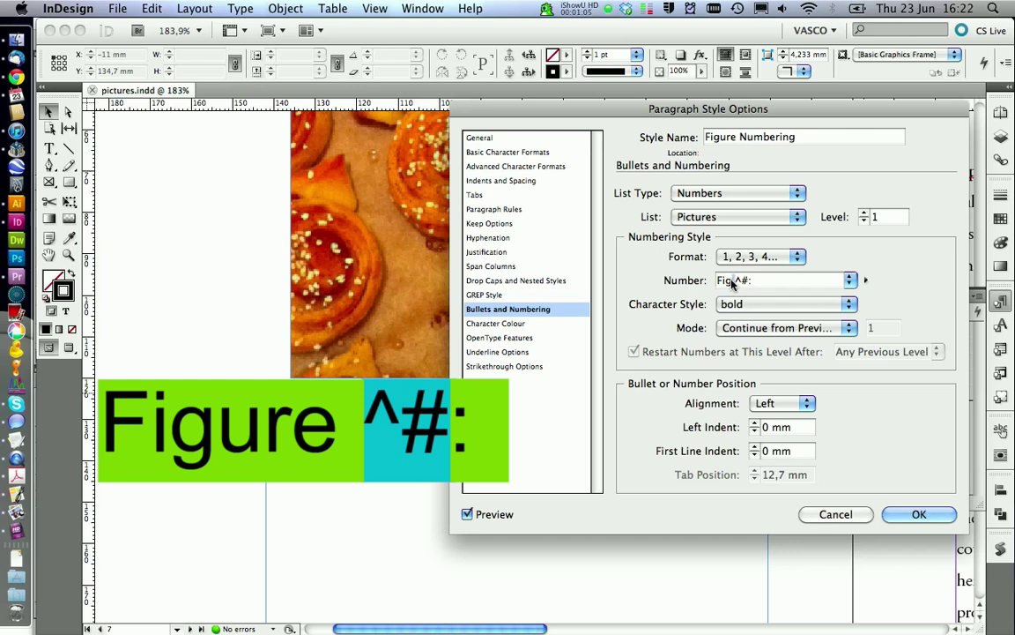
type("ure")
left_click(919, 514)
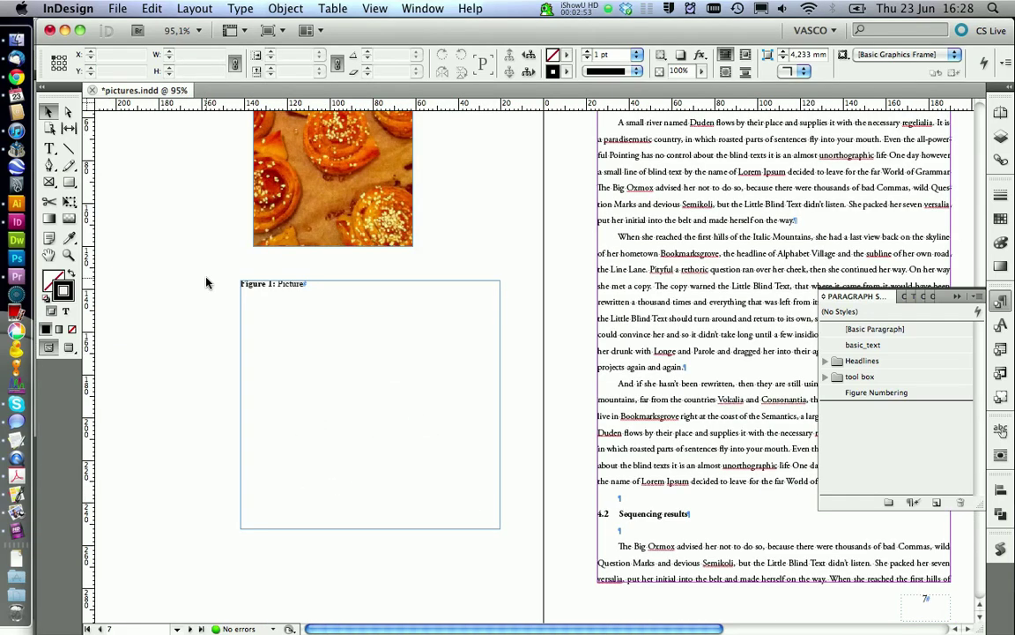
- Break the caption before Picture and remove numbering from the new first line
double_click(273, 284)
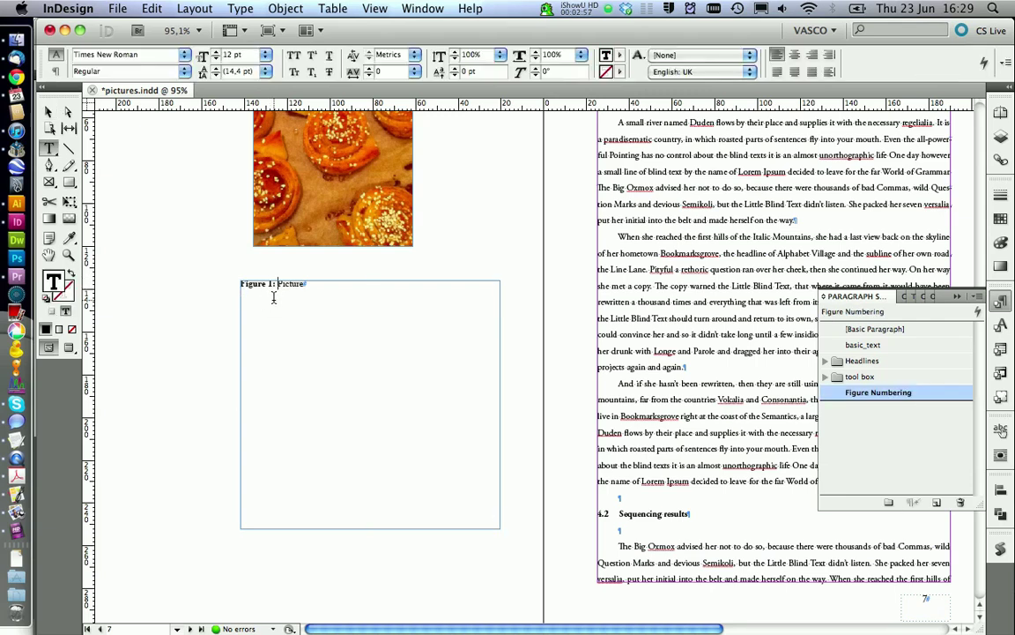
key("Return")
left_click(855, 330)
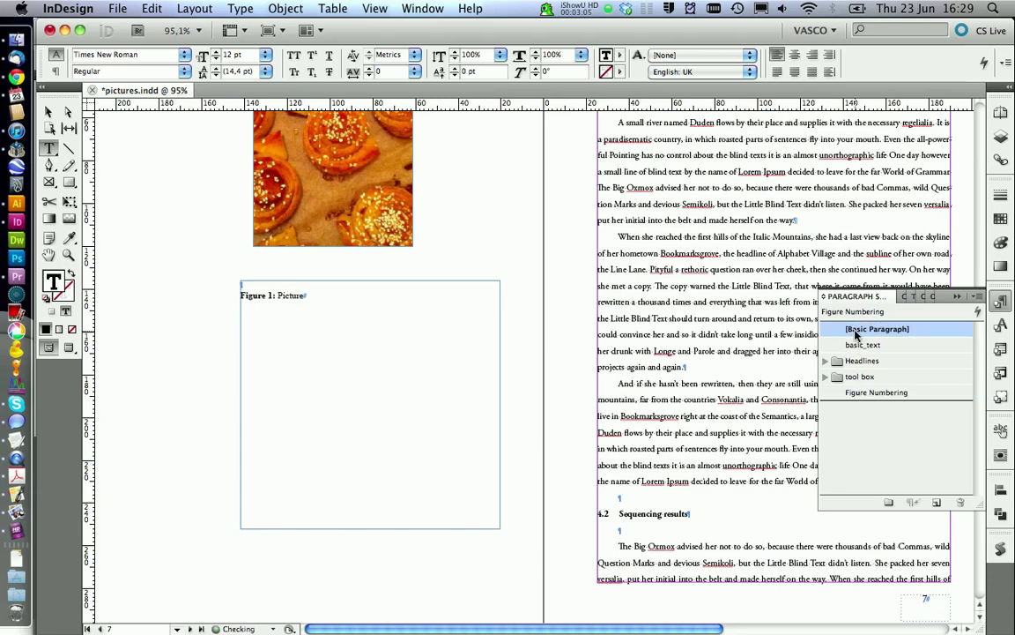
- Copy the bun photo and paste it inline at the start of the caption frame
key("cmd+c")
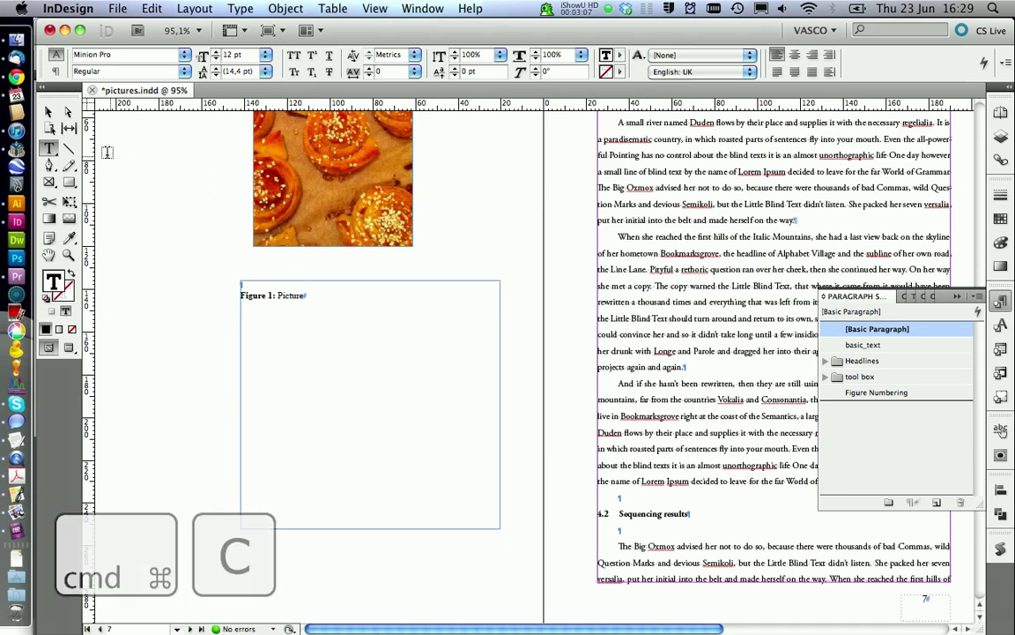
key("Escape")
left_click(287, 193)
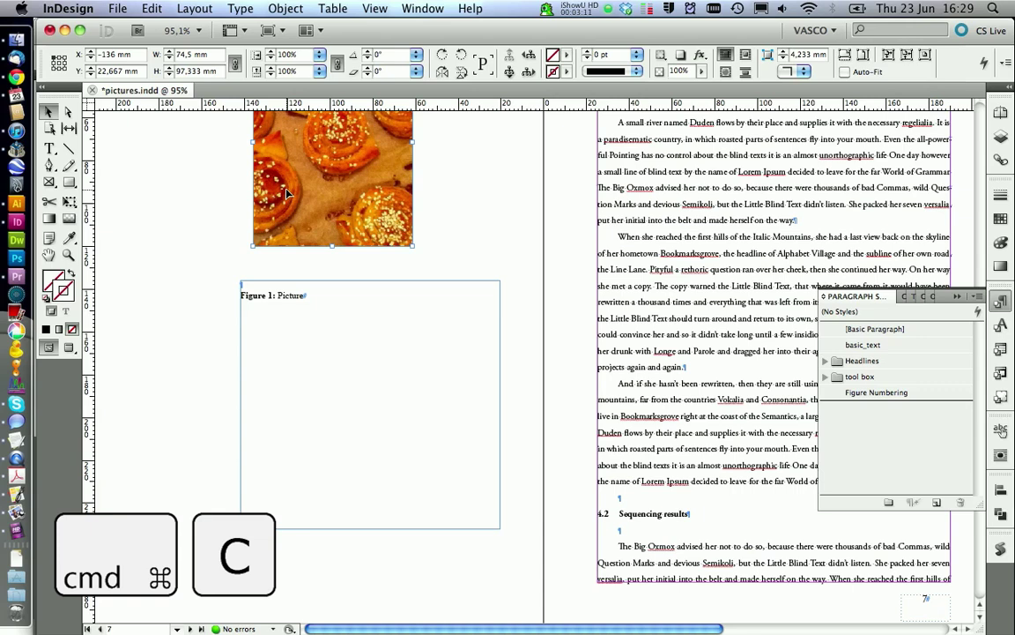
double_click(264, 286)
key("super+v")
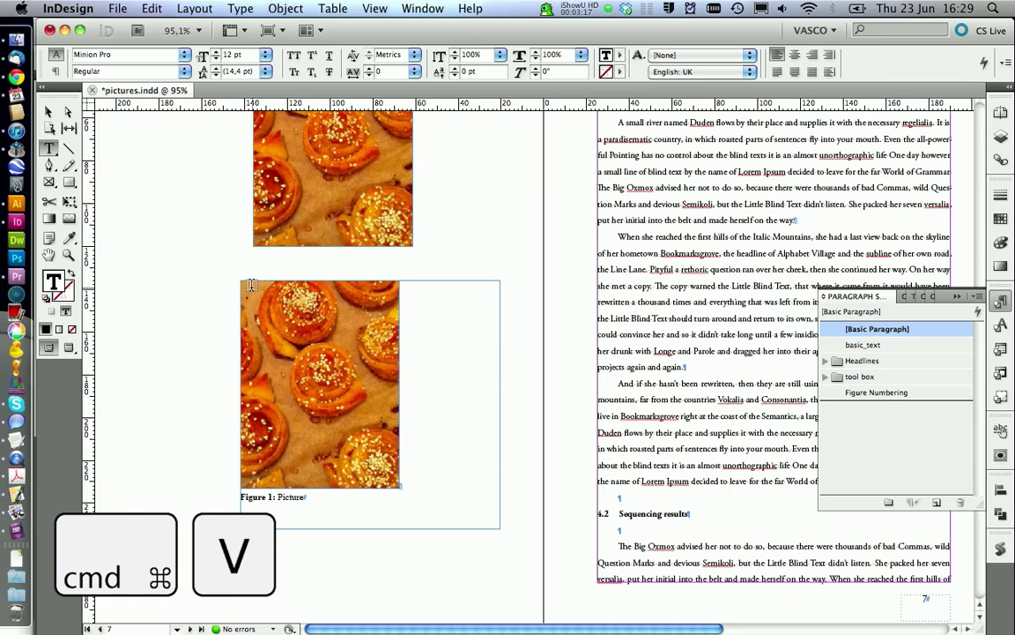
- Shrink the caption text frame to the photo's width, then select the inline photo
left_click(47, 112)
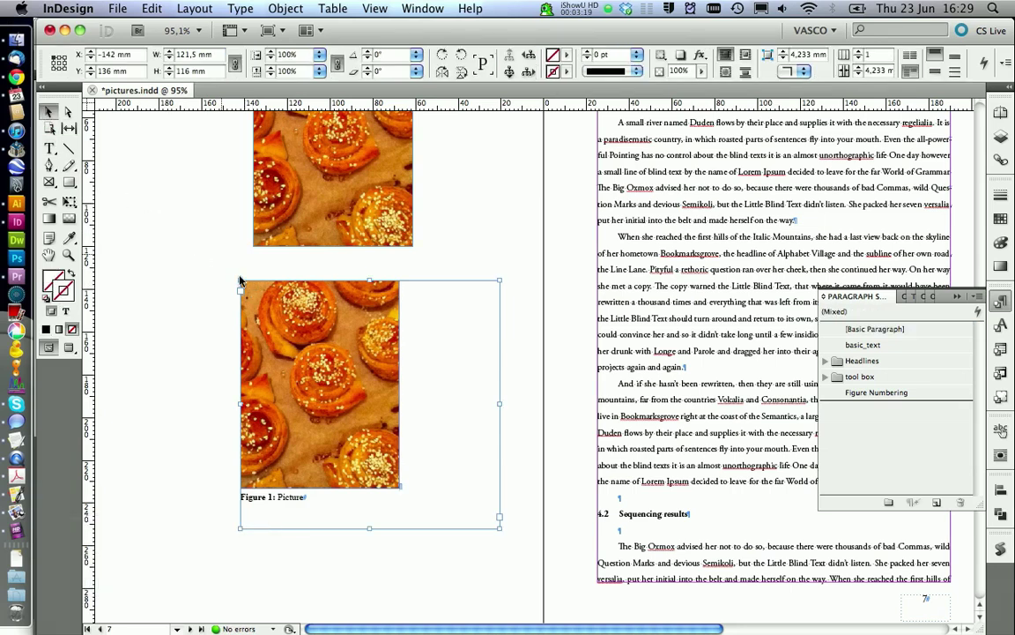
left_click_drag(498, 529, 398, 510)
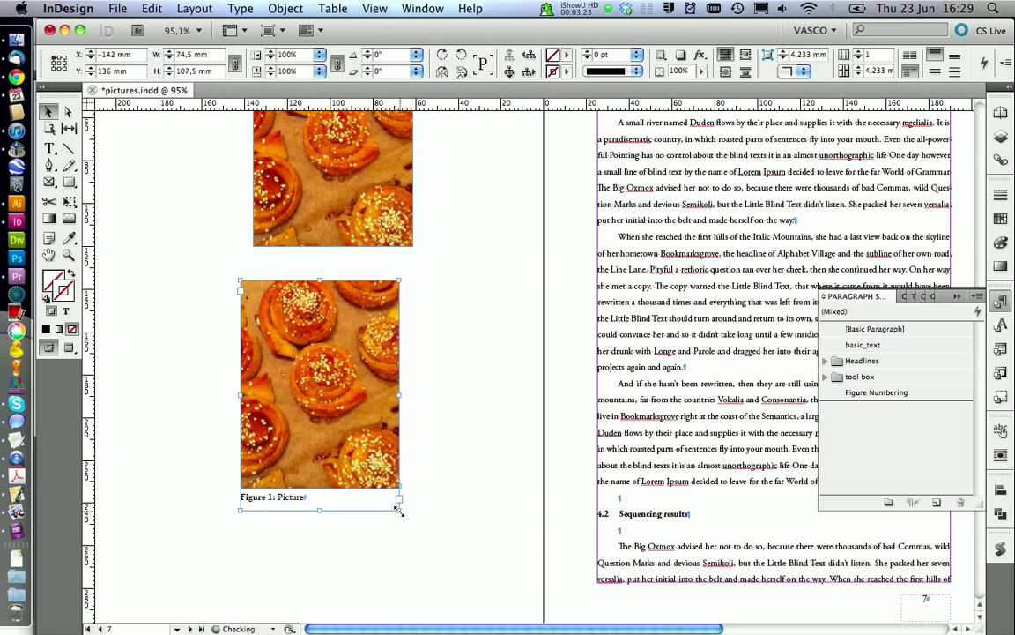
left_click(339, 541)
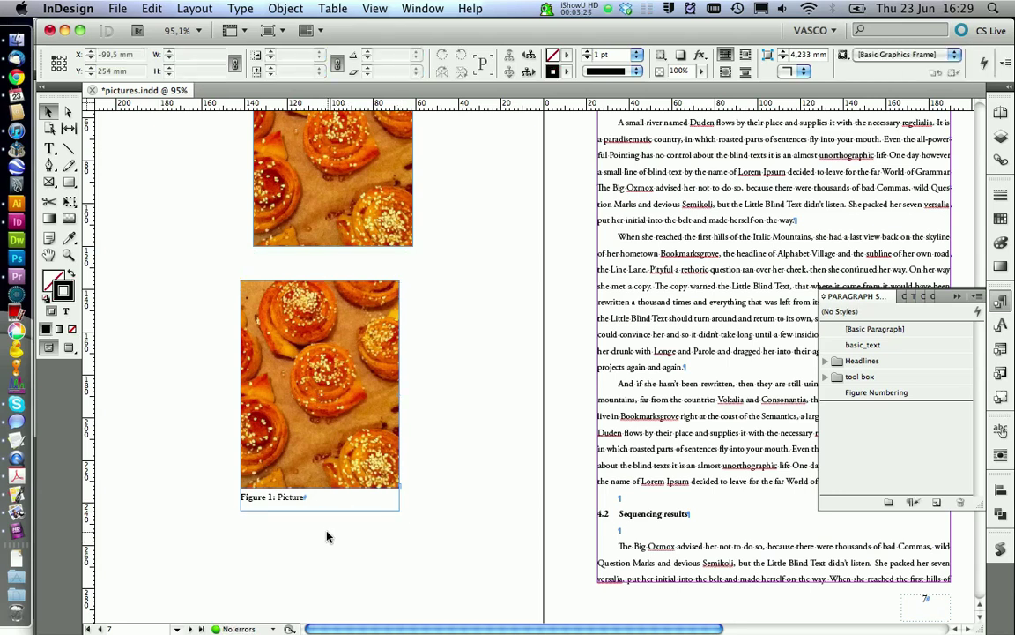
left_click(331, 485)
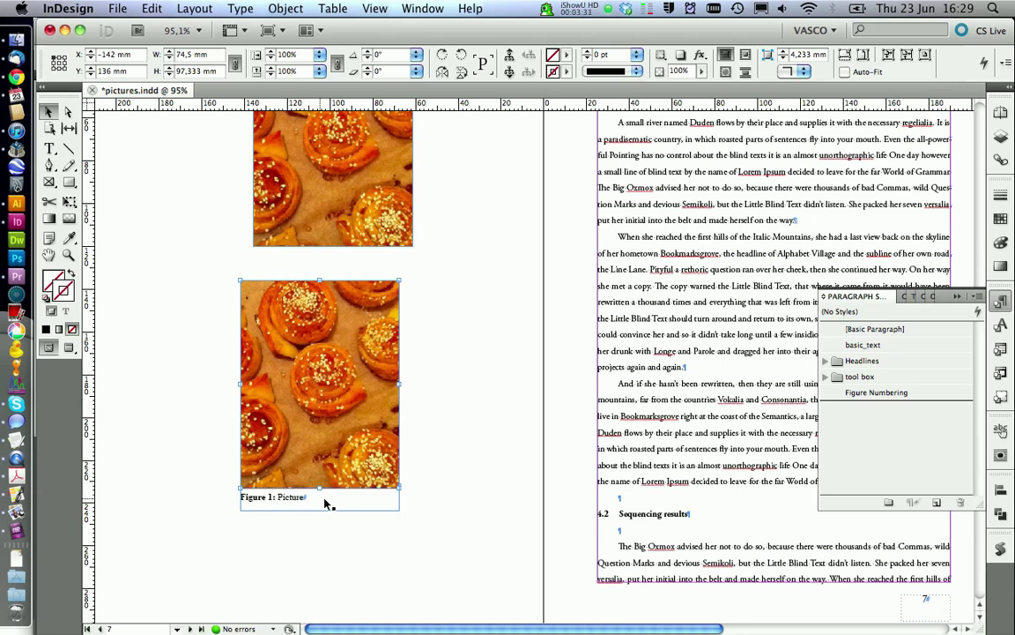
double_click(351, 503)
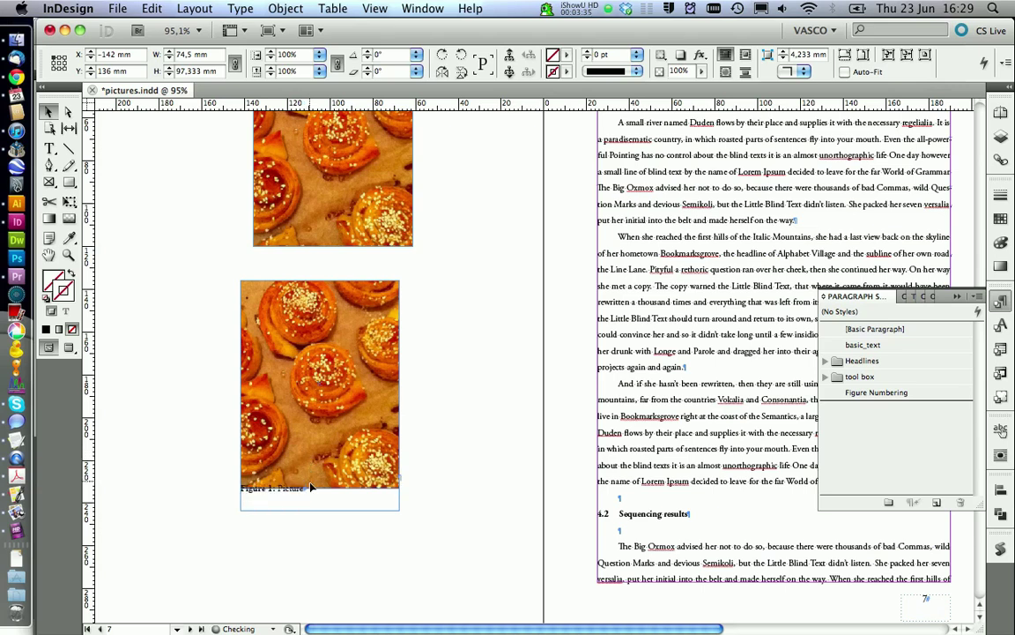
left_click(307, 481)
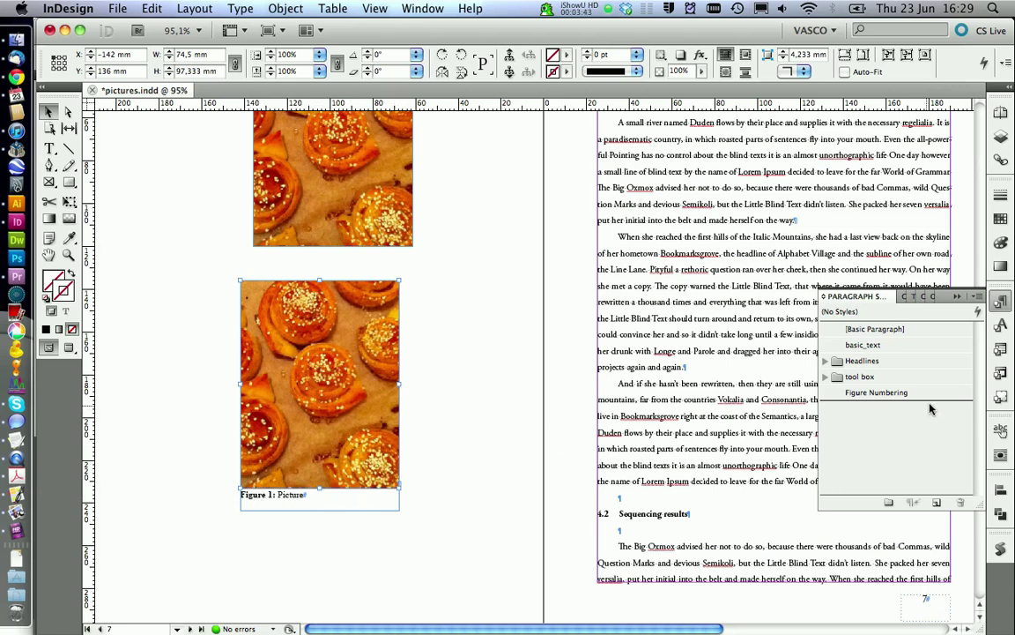
left_click(1000, 398)
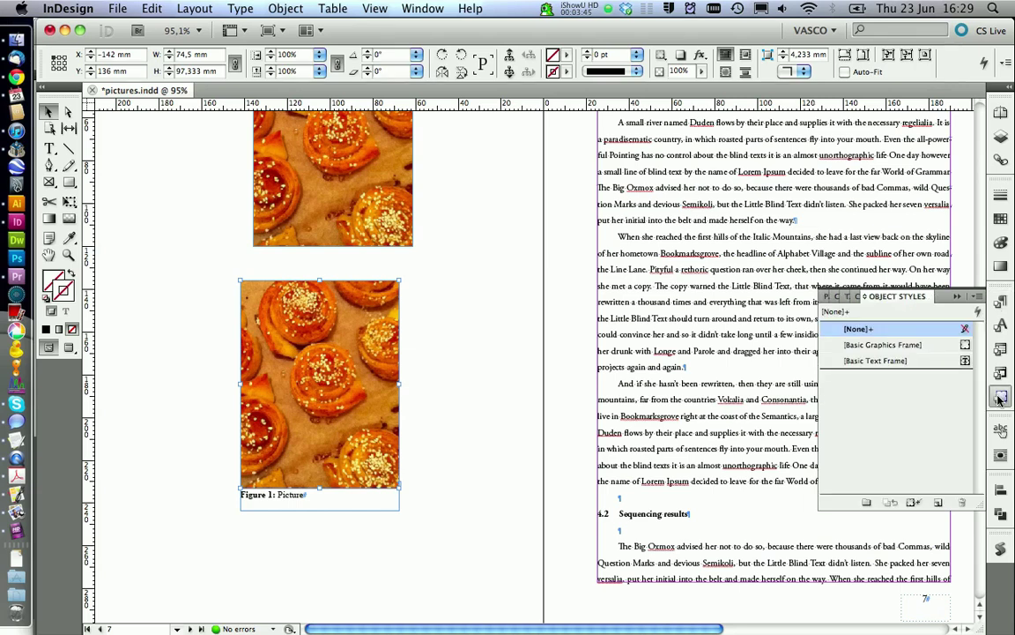
- Create an object style from the photo, name it Picture, and edit its options
left_click(939, 504)
left_click(863, 378)
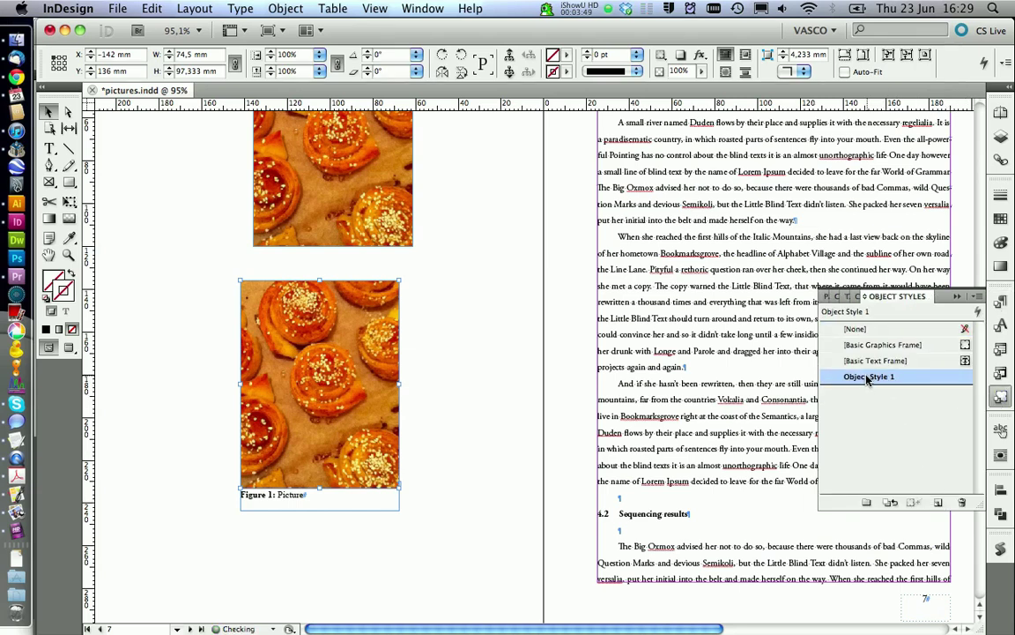
left_click(857, 377)
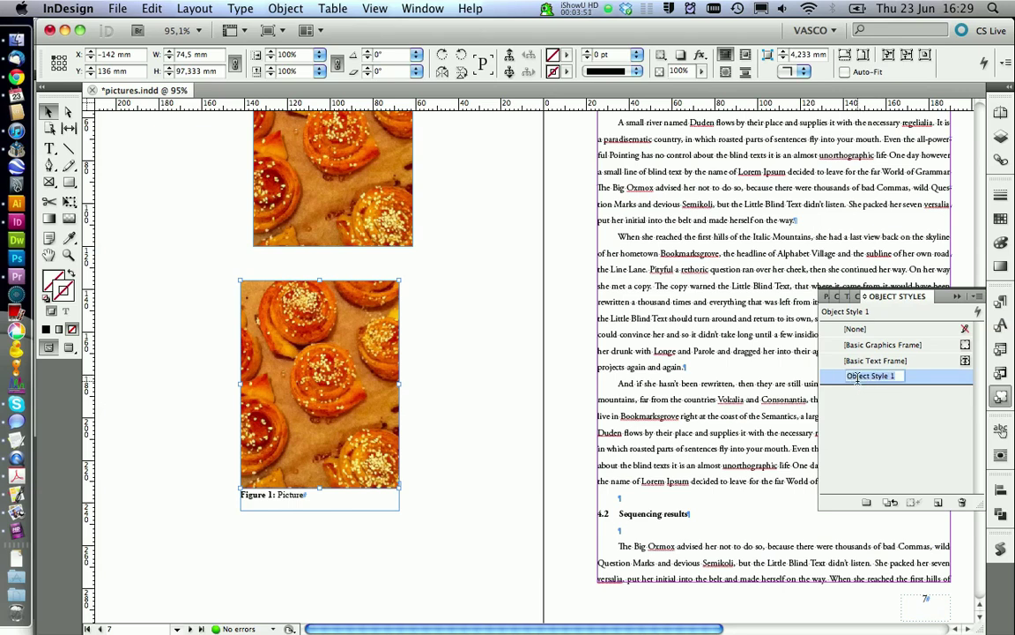
type("Pictu")
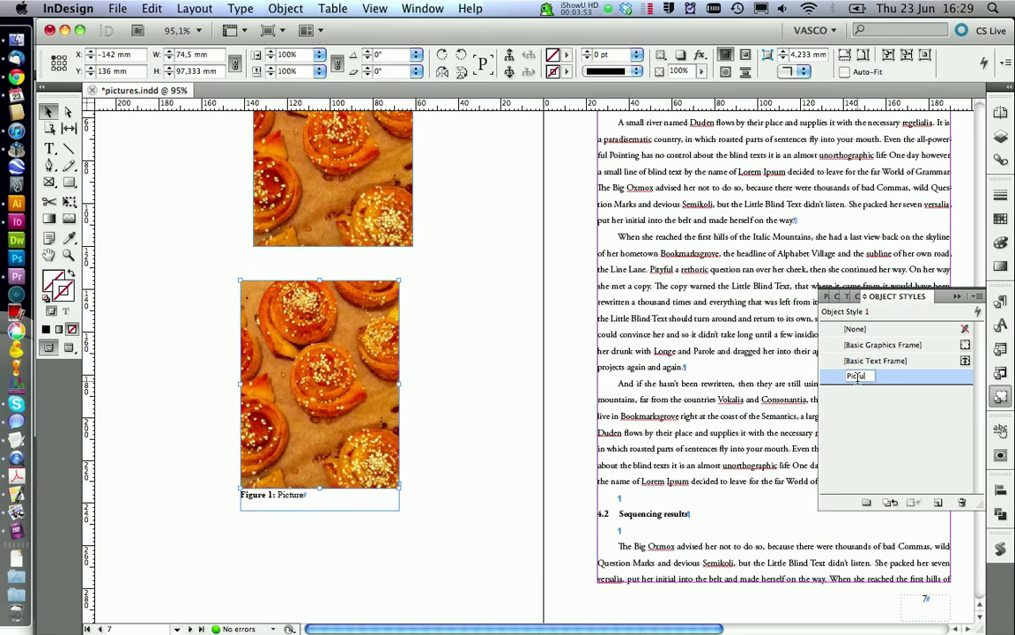
type("re")
key("Return")
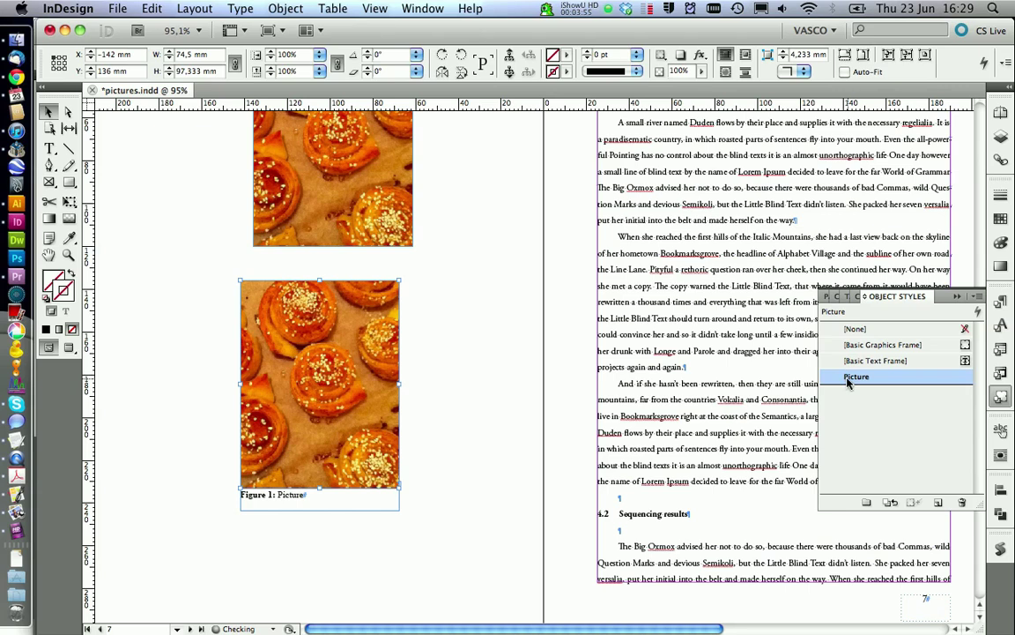
right_click(849, 381)
left_click(805, 388)
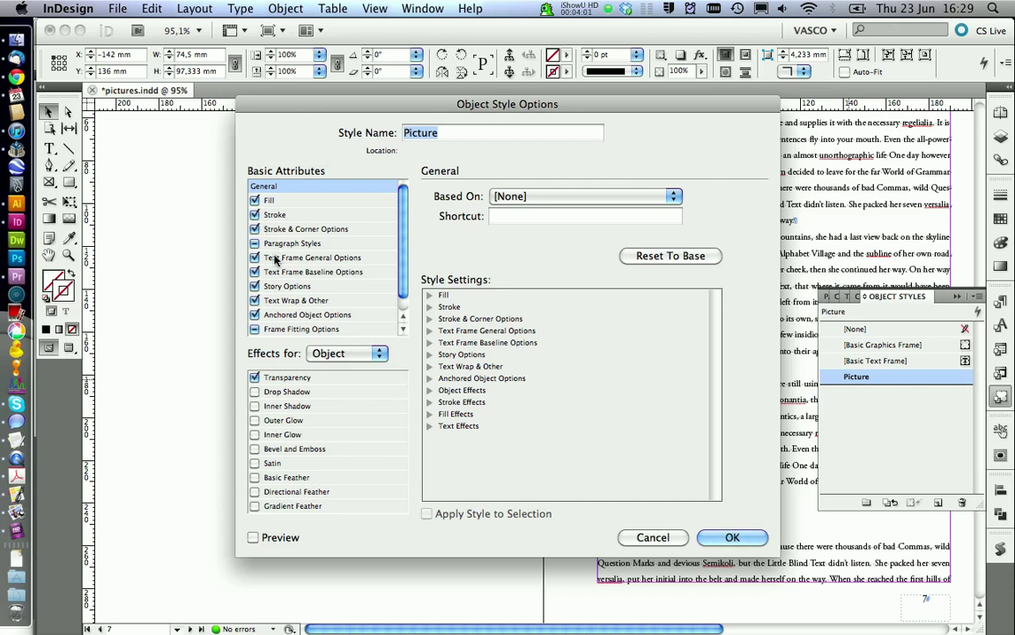
- Make the Picture style ignore every basic attribute except Anchored Object Options
left_click(255, 201)
left_click(255, 200)
left_click(255, 214)
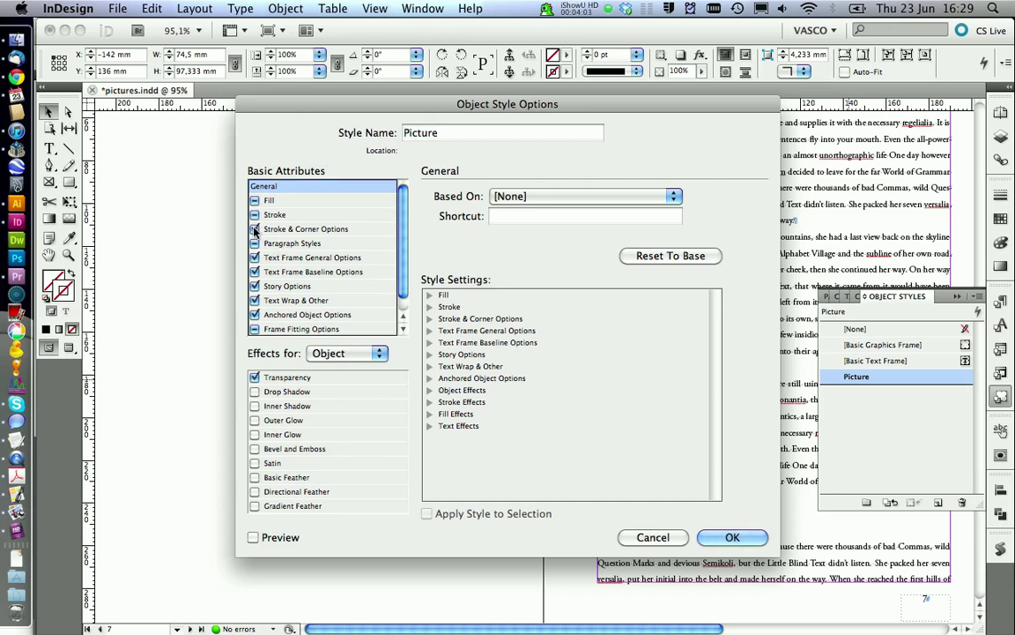
left_click(255, 228)
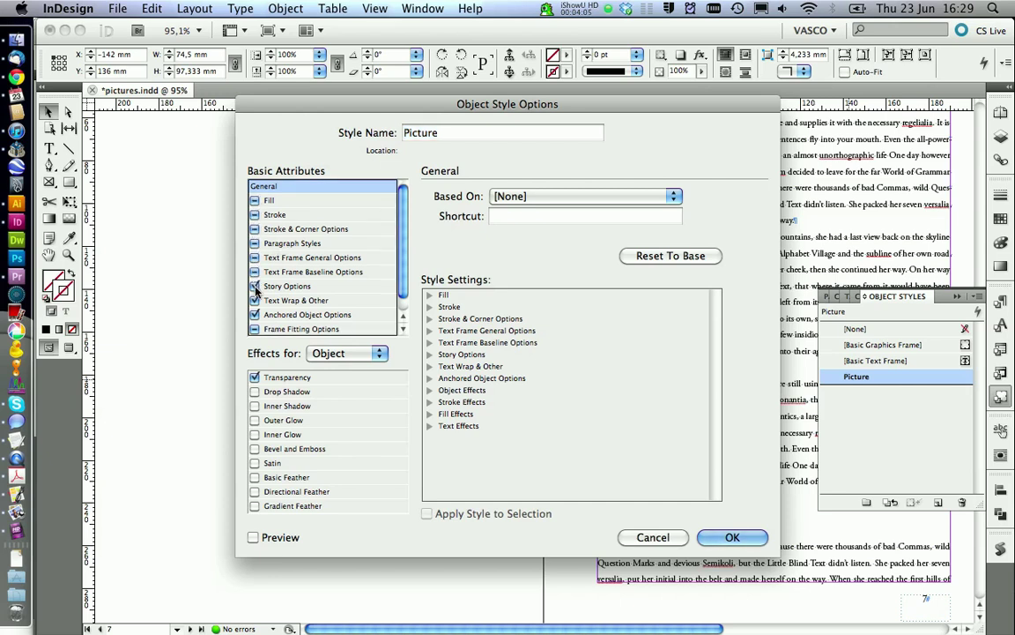
left_click(254, 286)
left_click(254, 299)
left_click(255, 314)
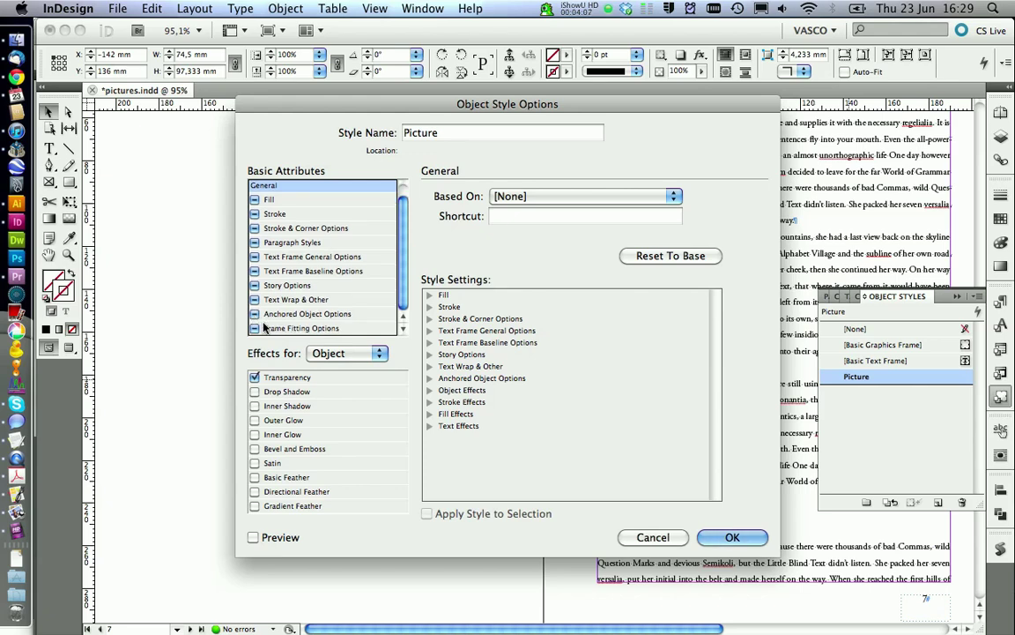
left_click(255, 315)
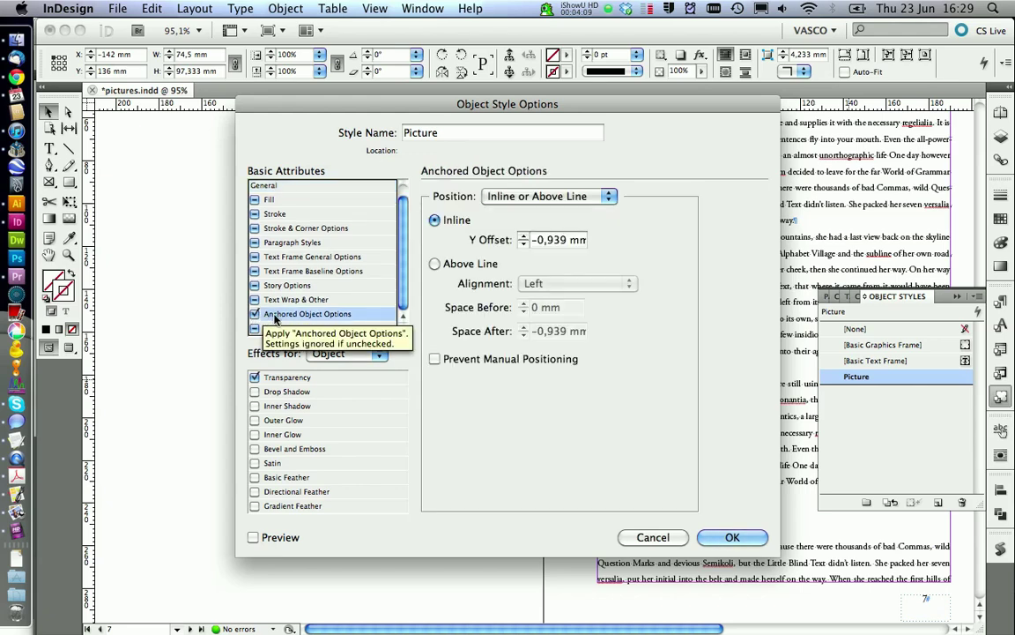
- Set the inline Y offset to -1 mm, checking with live preview, and save the style
left_click_drag(389, 106, 594, 77)
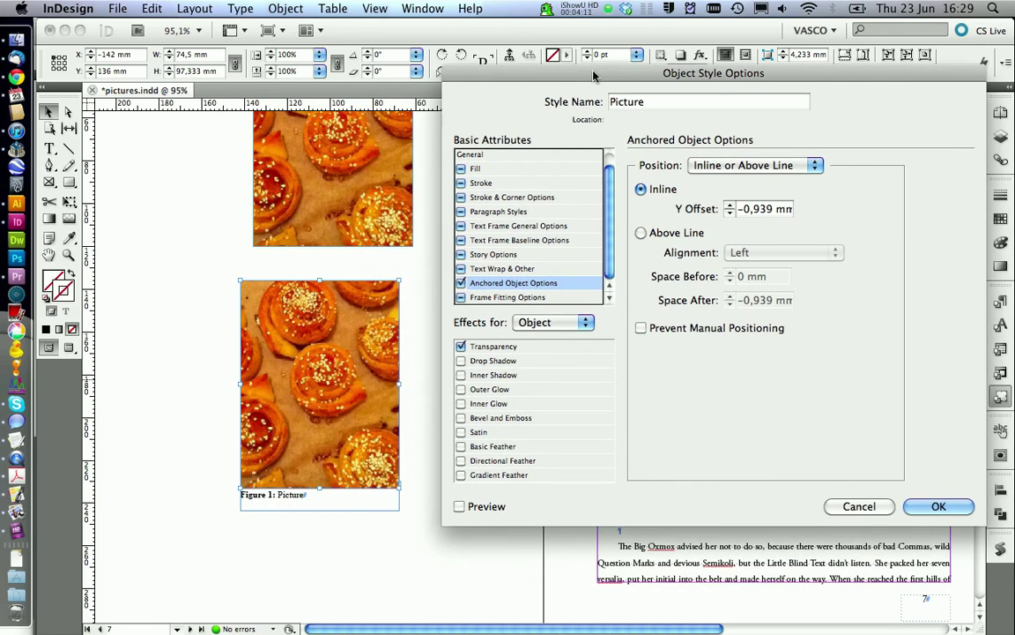
left_click(730, 215)
left_click(730, 215)
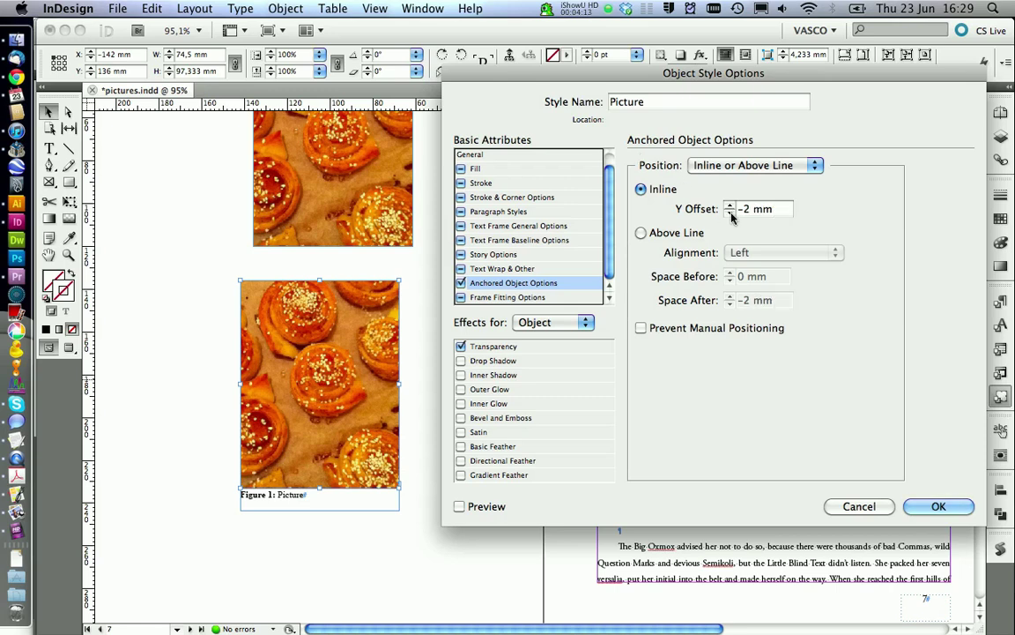
left_click(460, 507)
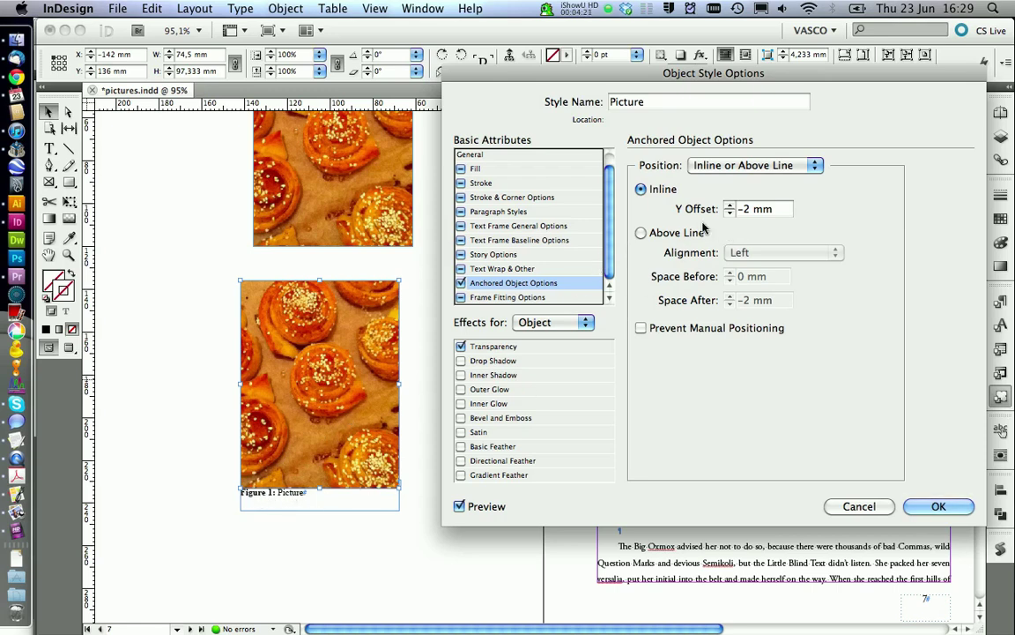
left_click(729, 205)
left_click(729, 205)
left_click(729, 205)
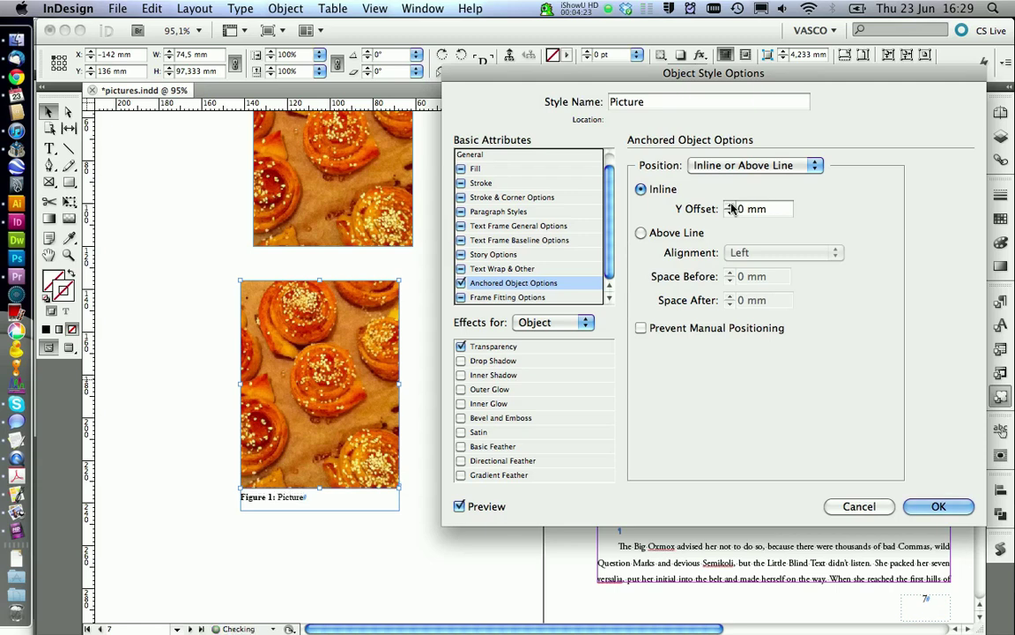
left_click(730, 213)
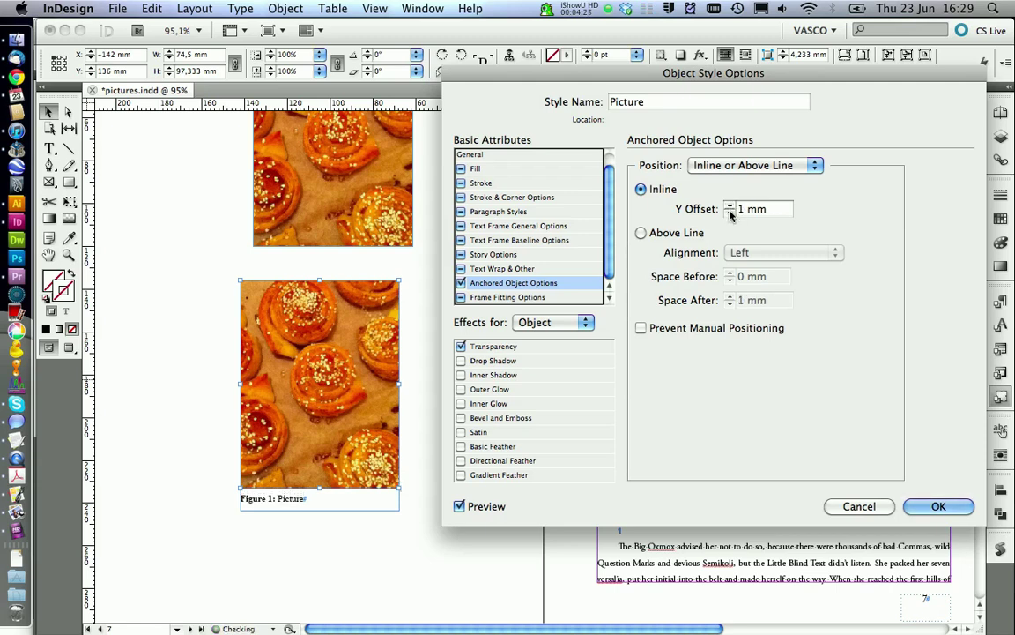
left_click(730, 215)
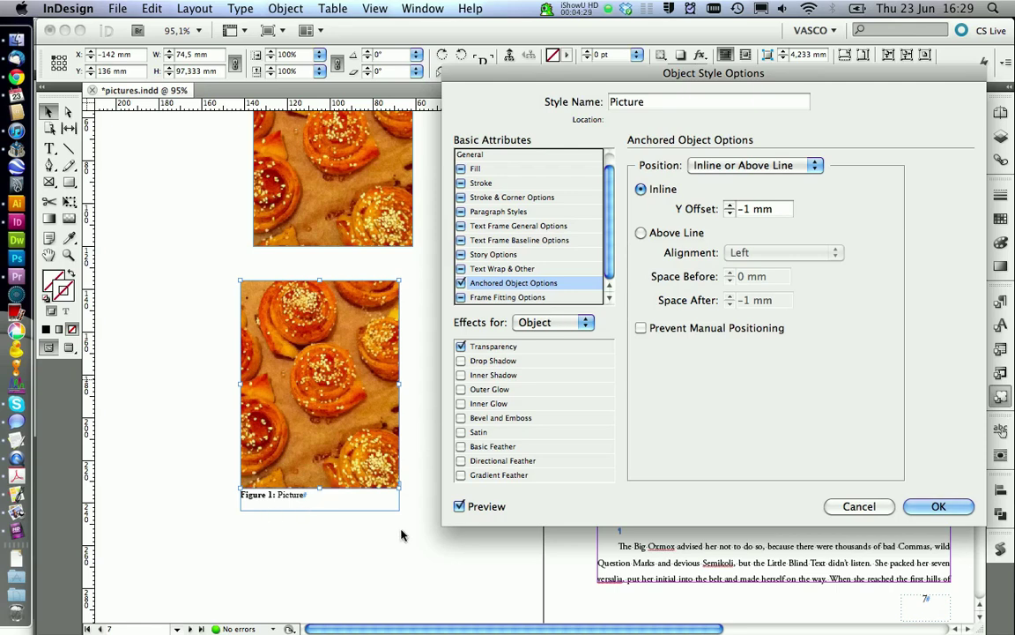
left_click(937, 509)
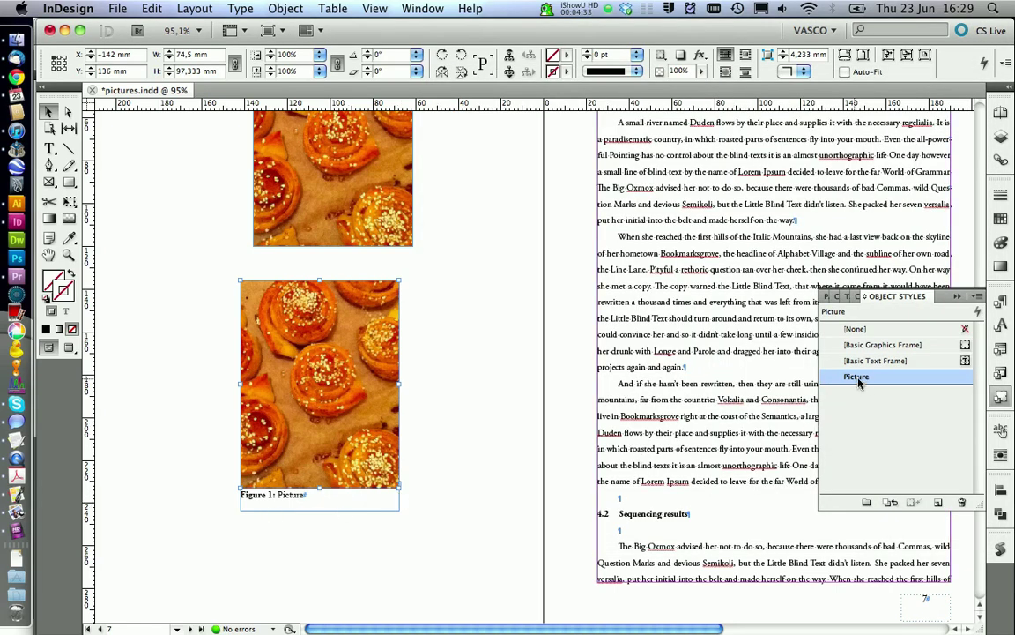
- Select and deselect the captioned bun picture frame, then bring up the original data files folder
left_click(320, 384)
left_click(436, 494)
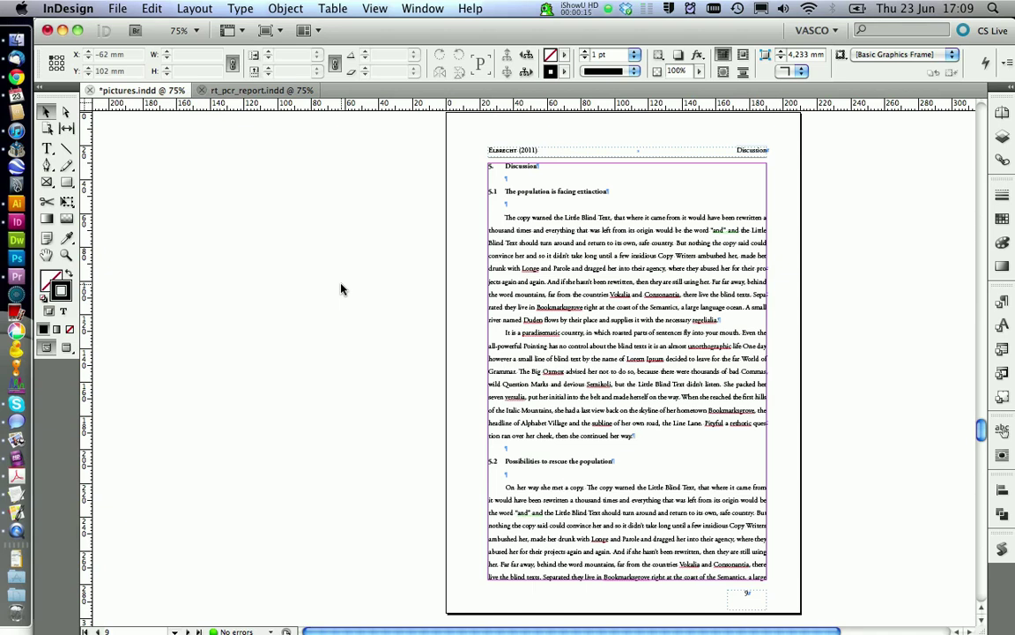
left_click(16, 40)
- Bring in IMG_0335.JPG, IMG_0339.JPG and PCR_35_inv.TIF and place each in its own pasteboard frame
left_click_drag(753, 319, 286, 220)
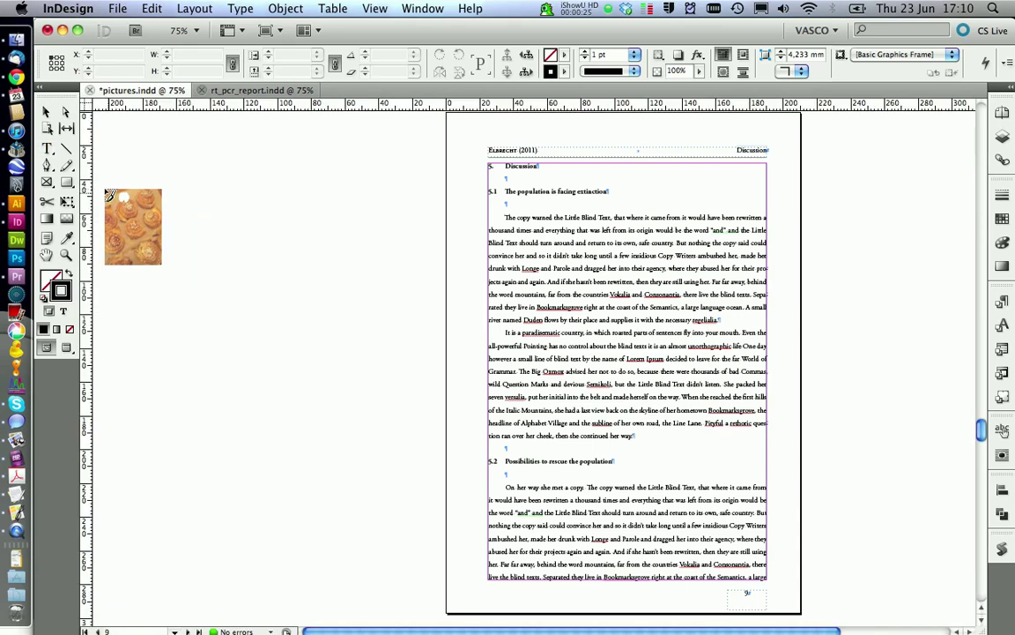
left_click_drag(131, 184, 235, 340)
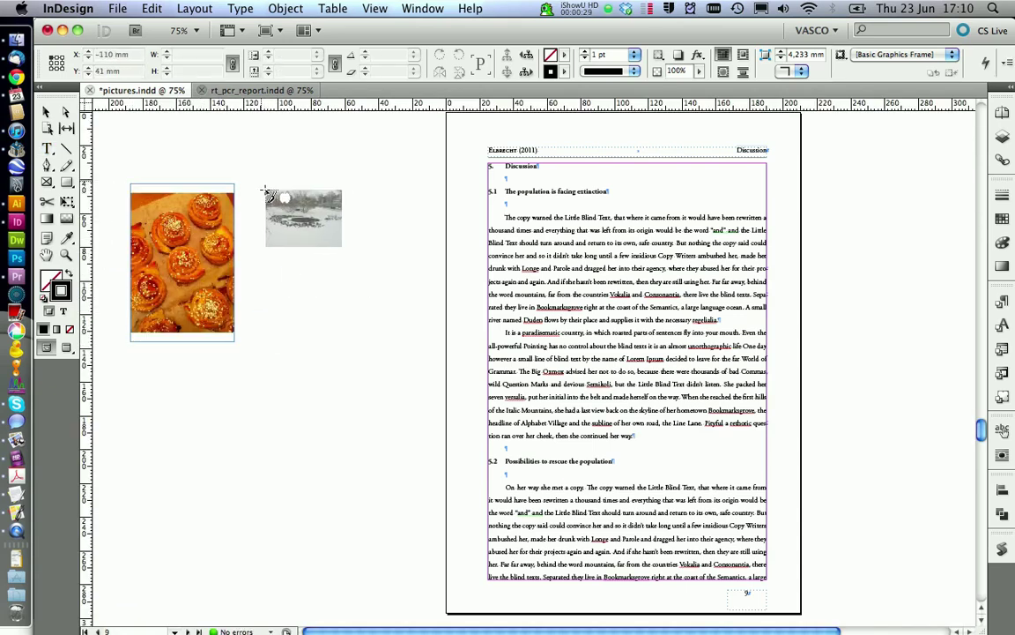
left_click_drag(260, 180, 369, 261)
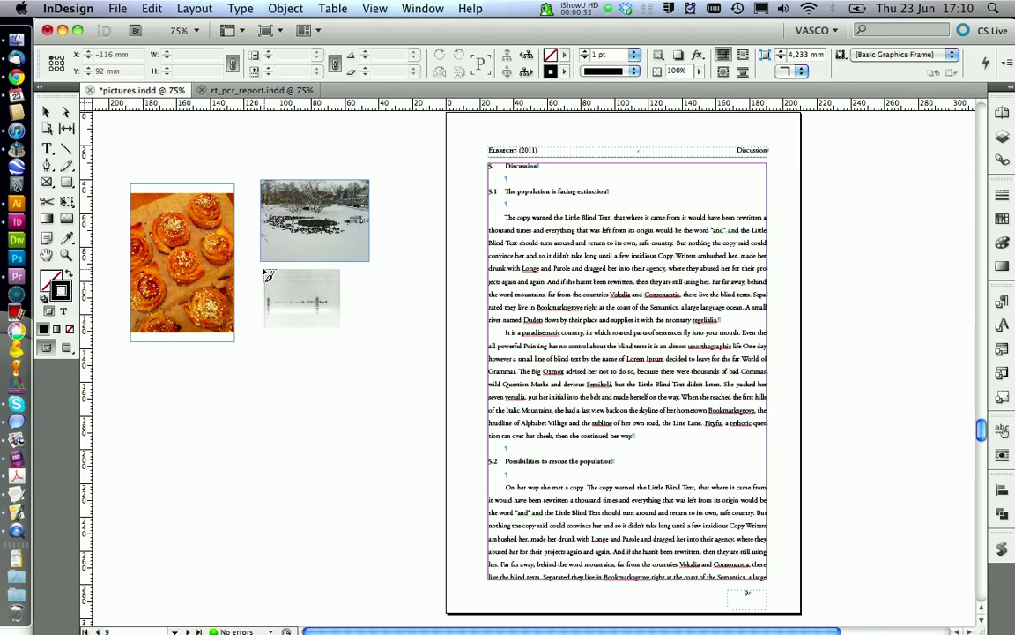
left_click_drag(264, 269, 369, 323)
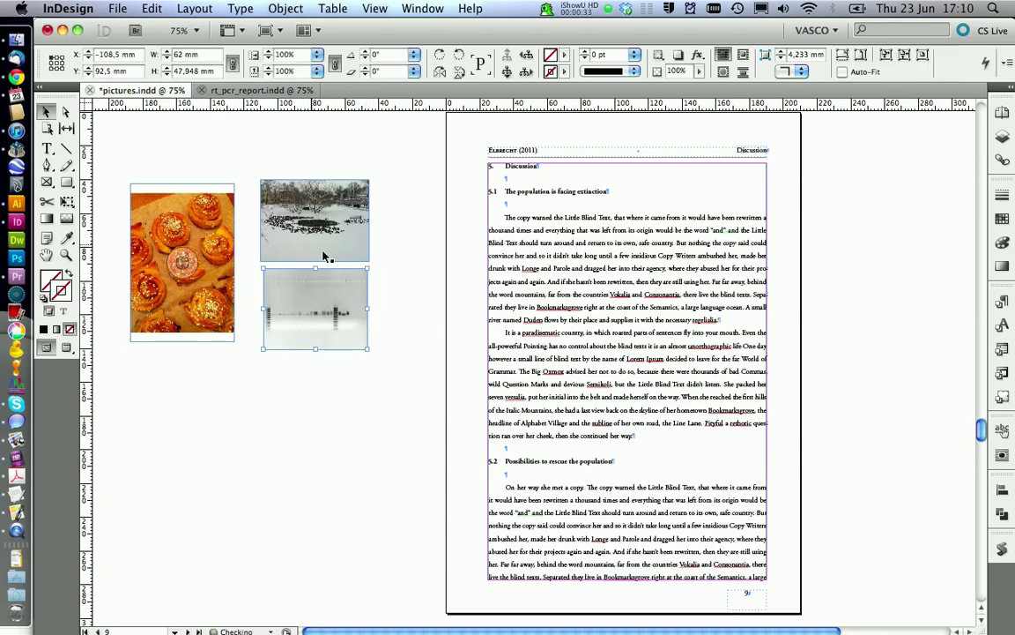
left_click(236, 367)
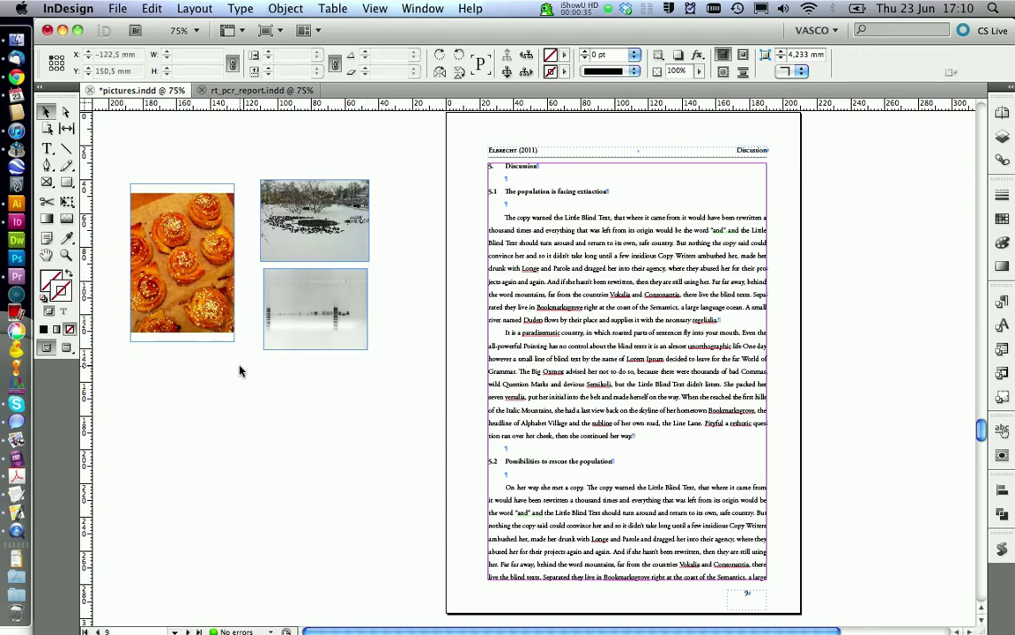
- Compare the snow and gel frame widths, then move the snow photo down onto the gel image
left_click(349, 254)
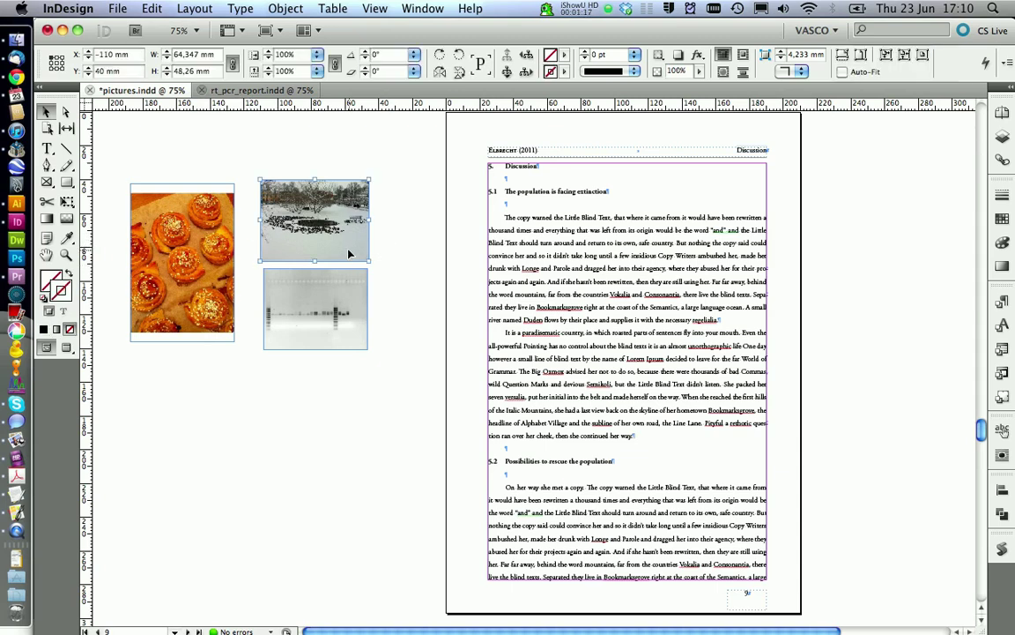
left_click(298, 300)
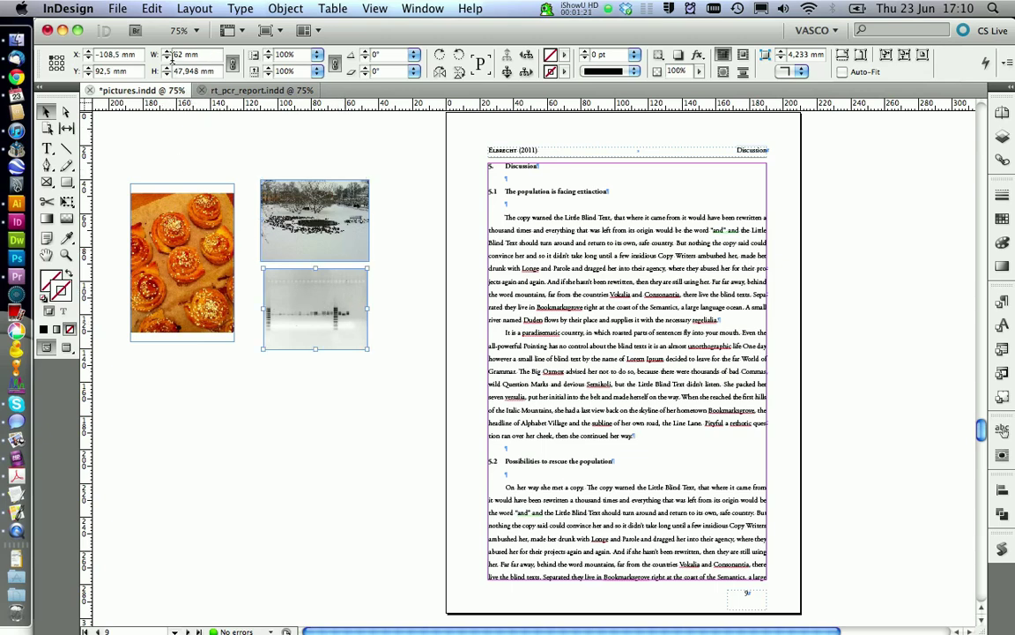
left_click(282, 197)
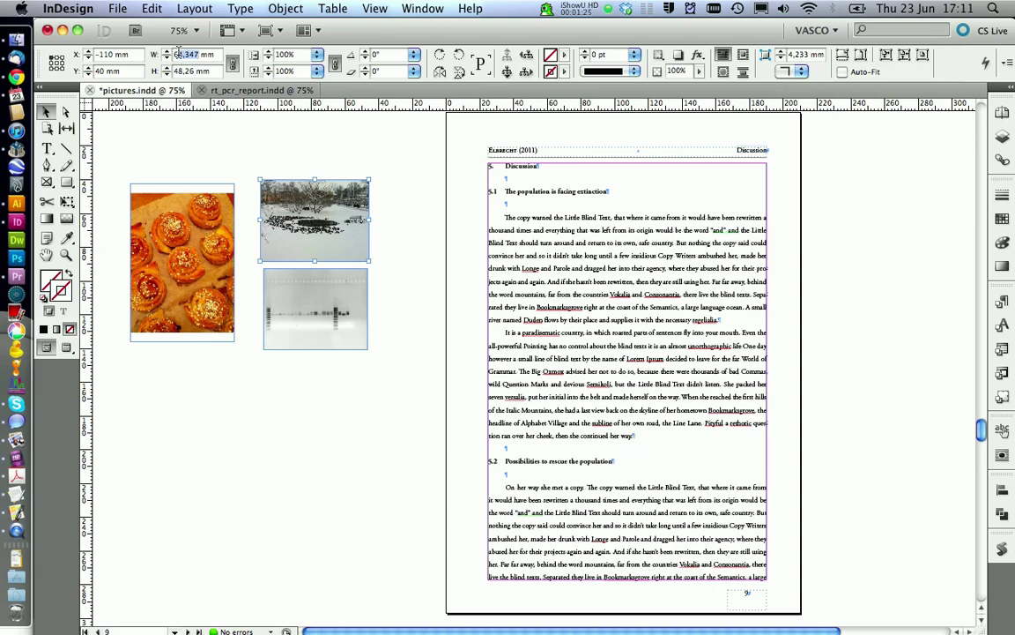
left_click(300, 146)
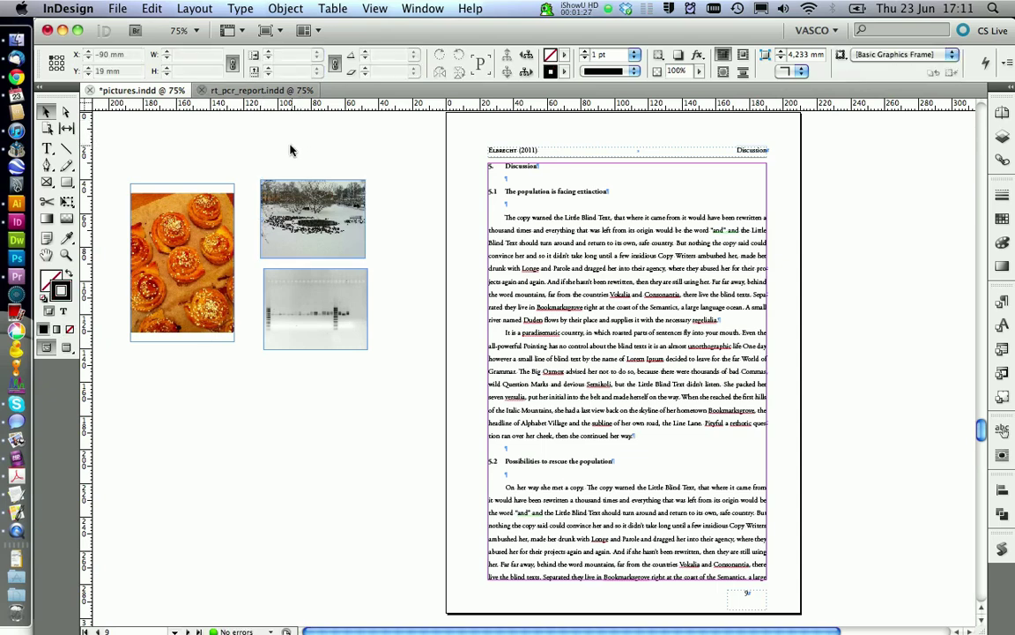
left_click_drag(274, 194, 300, 215)
left_click_drag(201, 152, 349, 387)
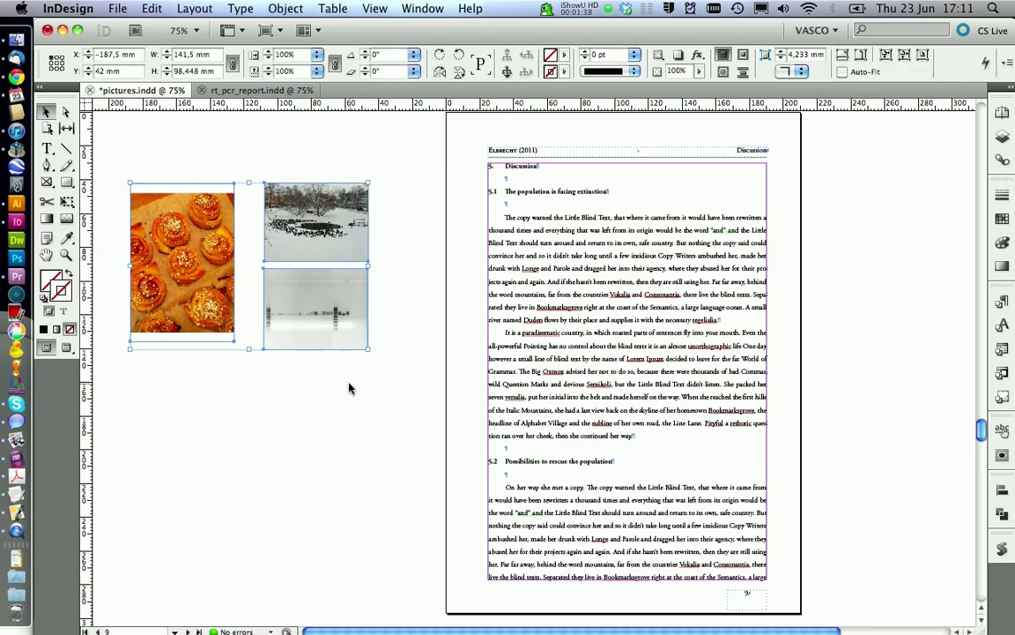
- Left-align the snow photo and gel image and space them 3 mm apart vertically
left_click(349, 387)
left_click_drag(261, 174, 322, 386)
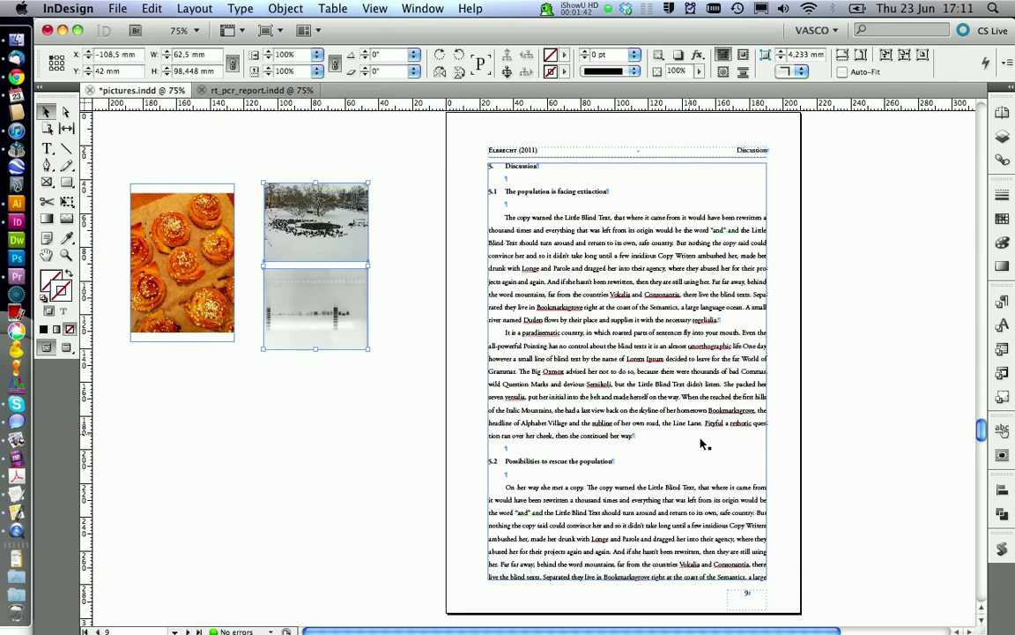
left_click(1008, 495)
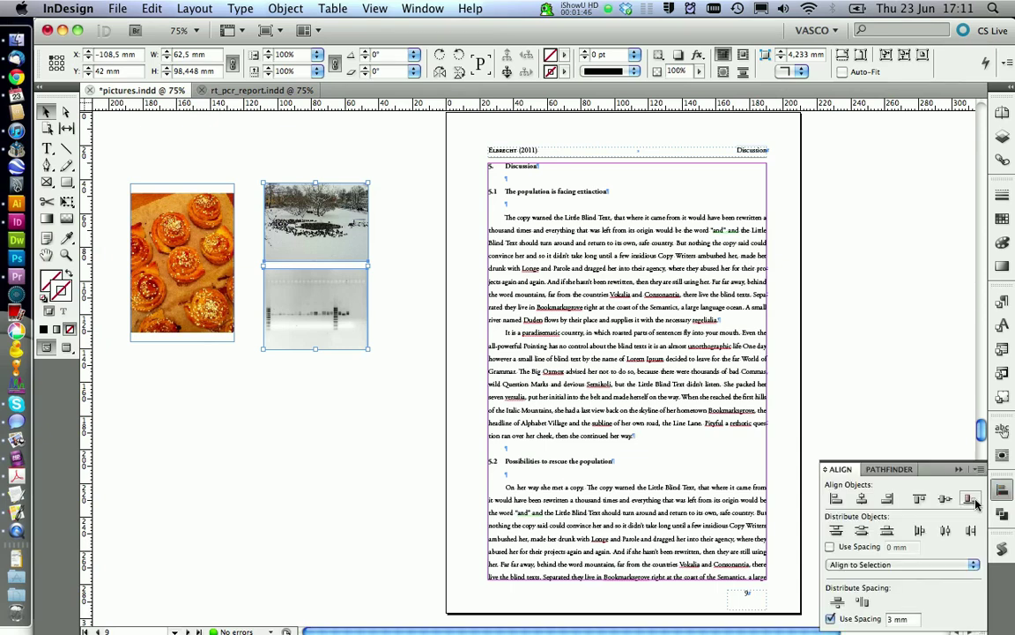
left_click(838, 501)
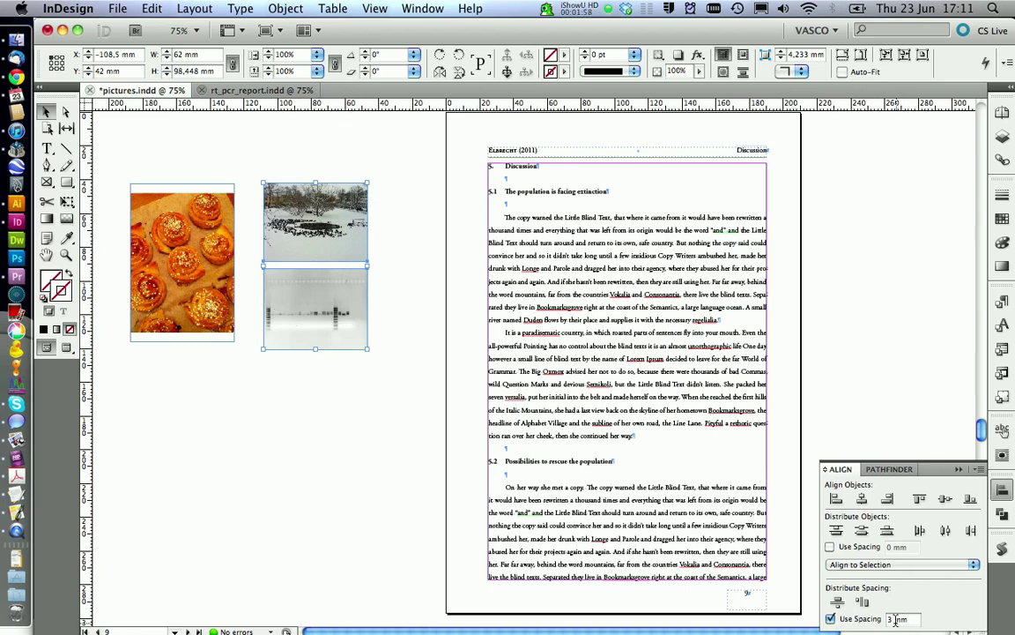
left_click(839, 603)
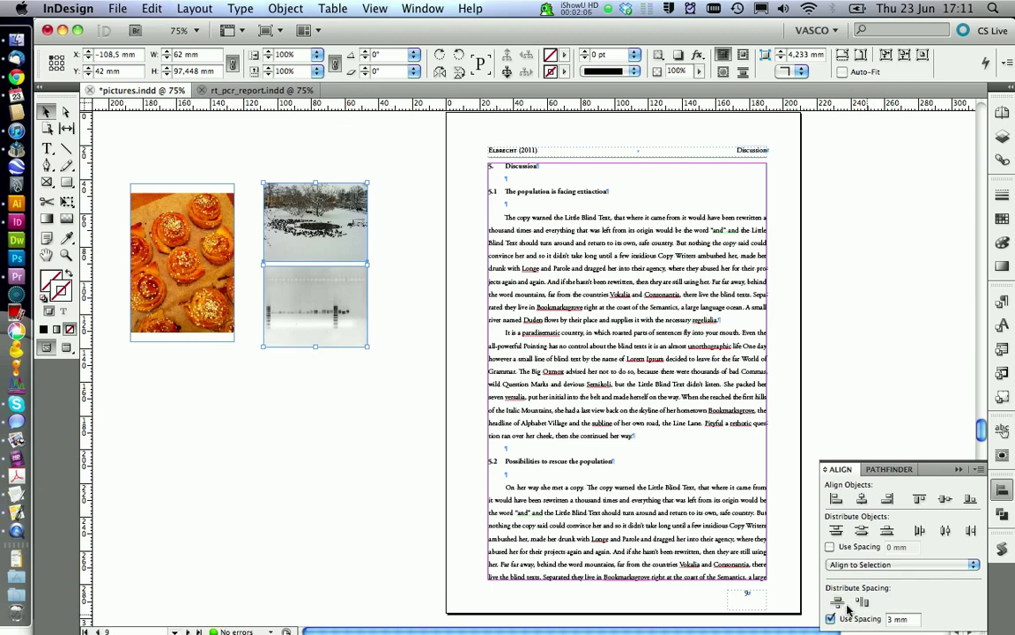
- Group the snow and gel images and compare the group's height with the buns photo
right_click(300, 283)
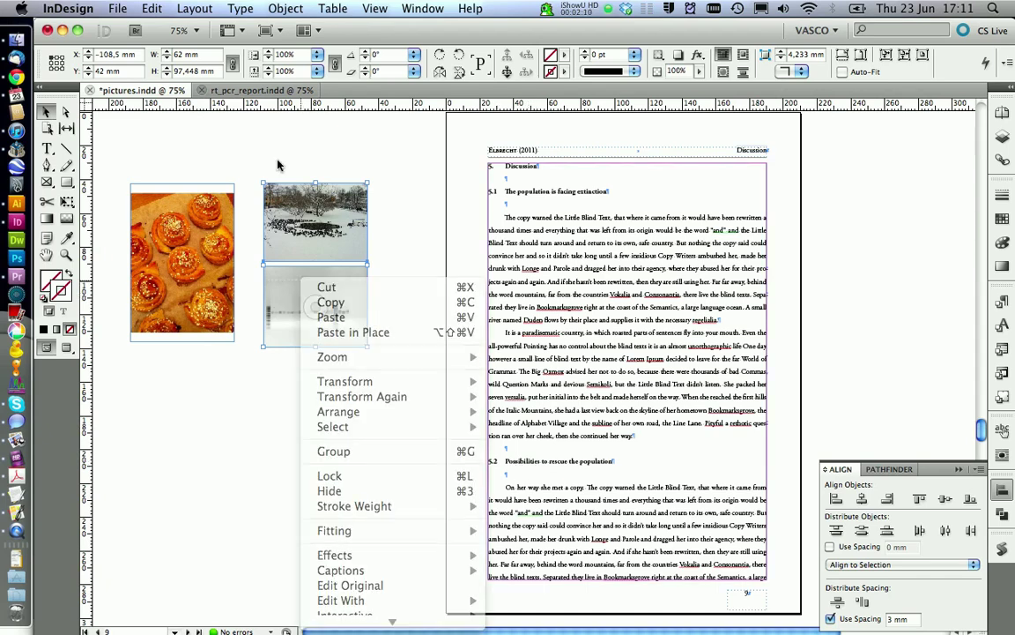
left_click(274, 159)
left_click_drag(274, 159, 328, 381)
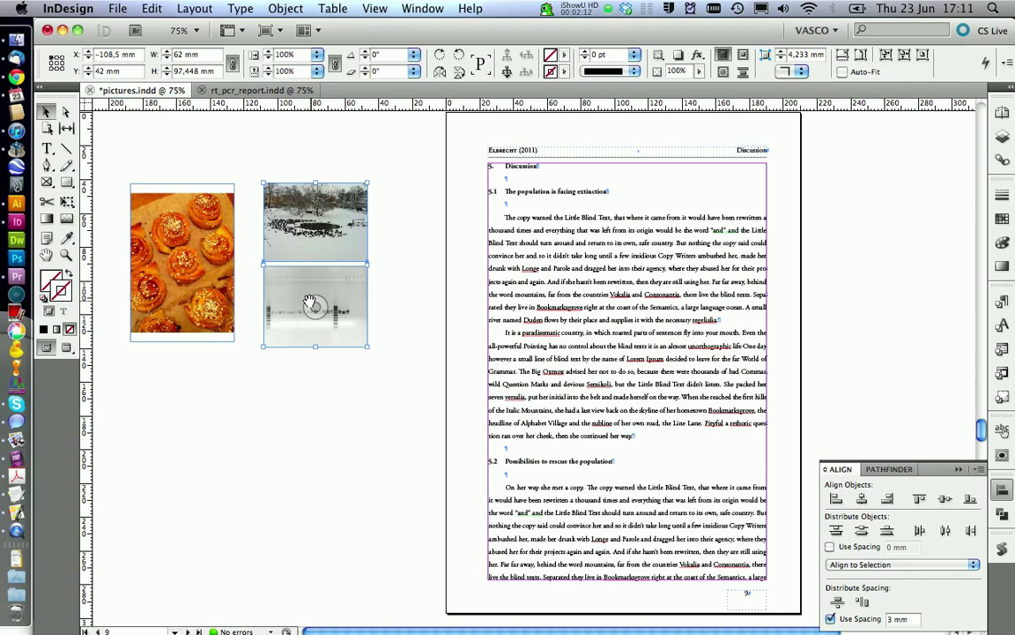
key("super+g")
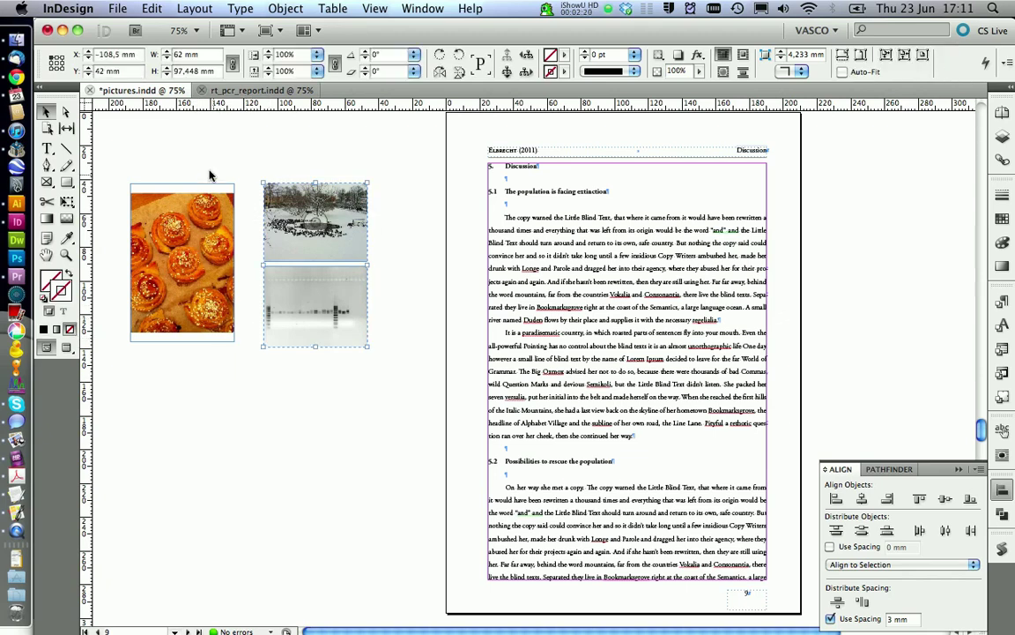
left_click_drag(200, 71, 176, 74)
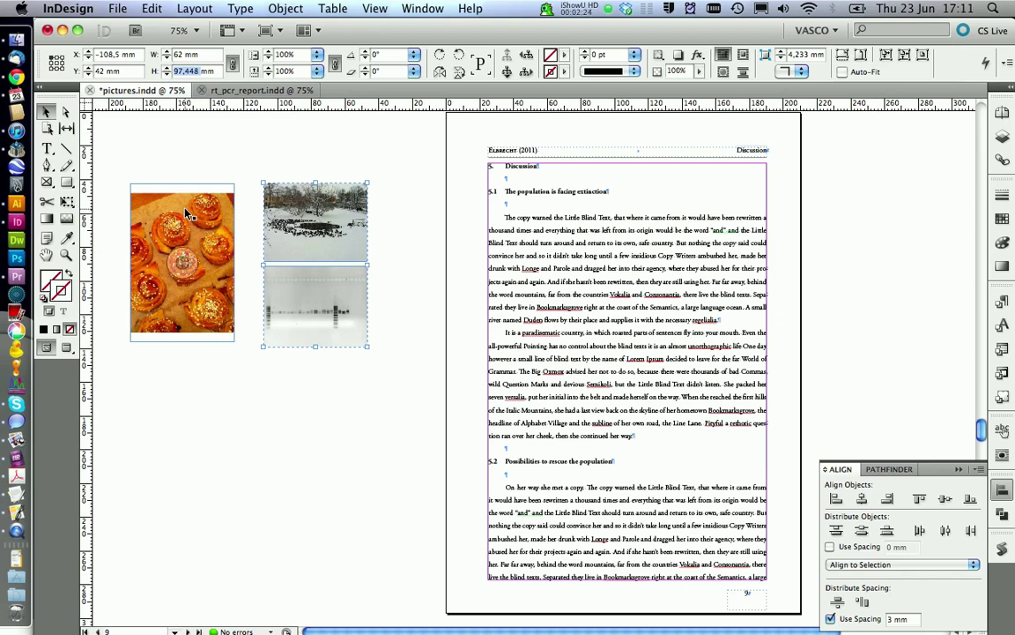
left_click(166, 187)
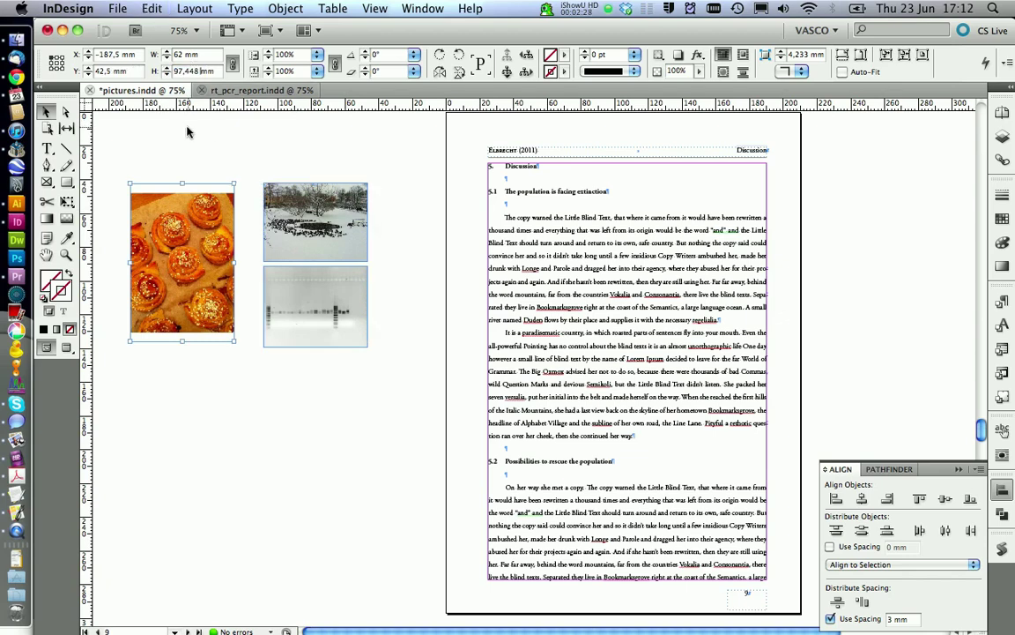
left_click_drag(160, 139, 315, 387)
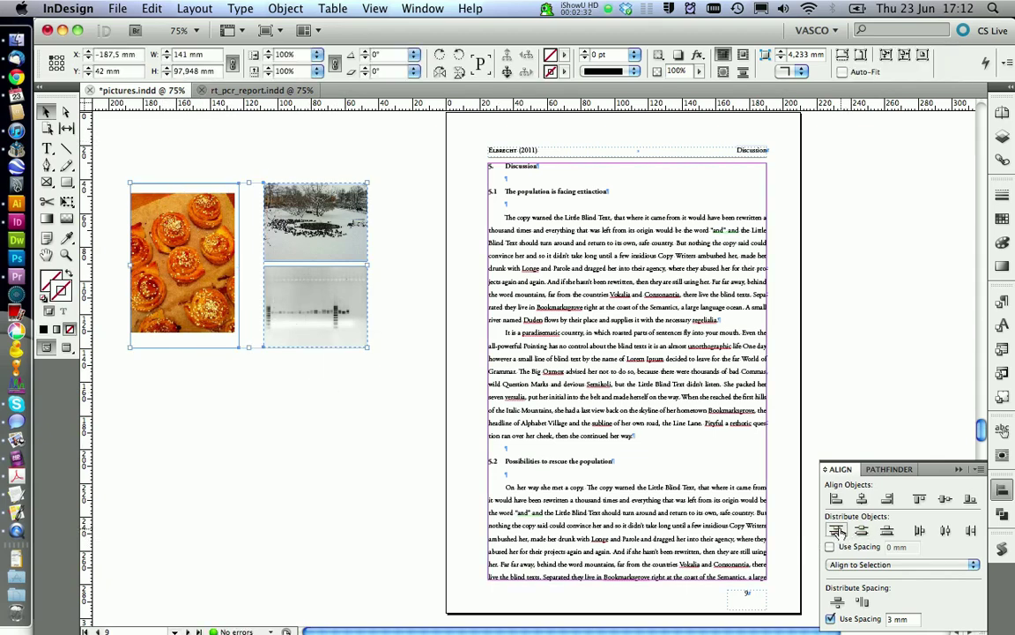
- Top-align all three pictures and space them 3 mm apart horizontally
left_click(917, 500)
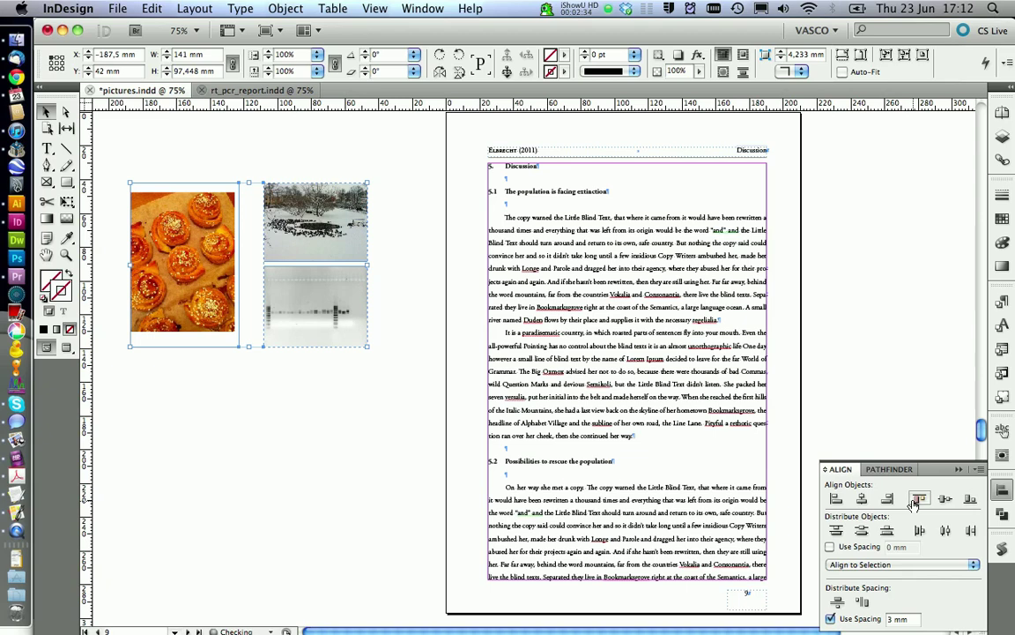
left_click(862, 602)
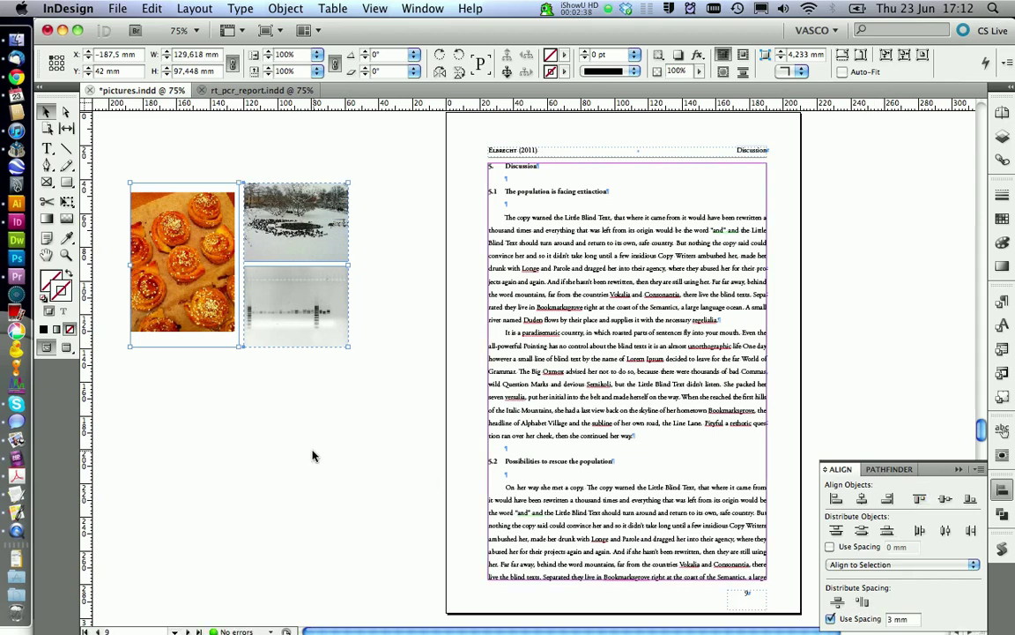
left_click(317, 521)
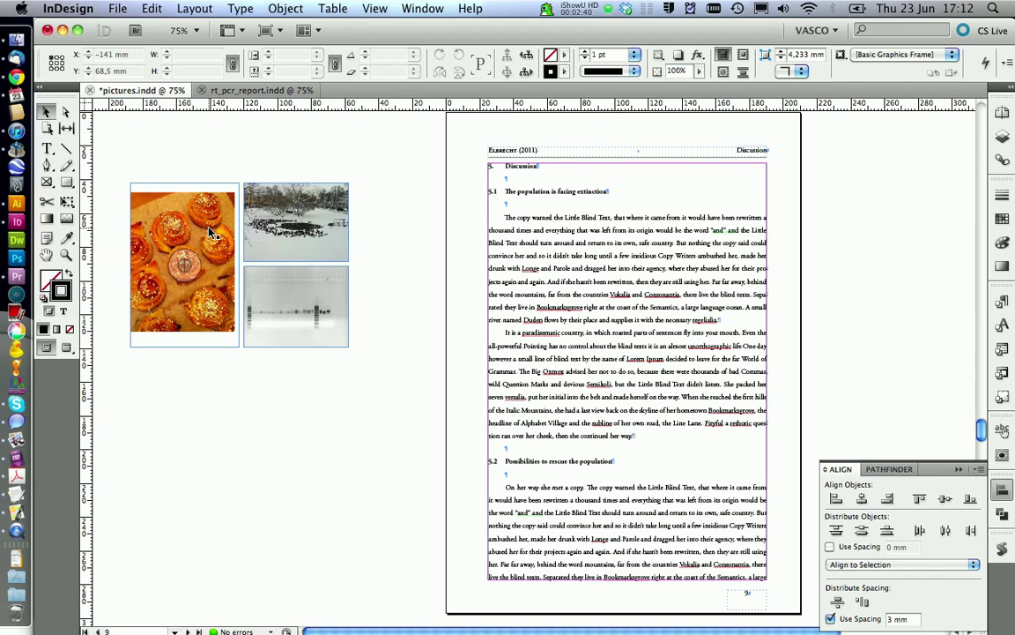
- Enlarge the buns picture to 80 × 106.667 mm, then ungroup the snow and gel images
left_click(209, 233, "shift")
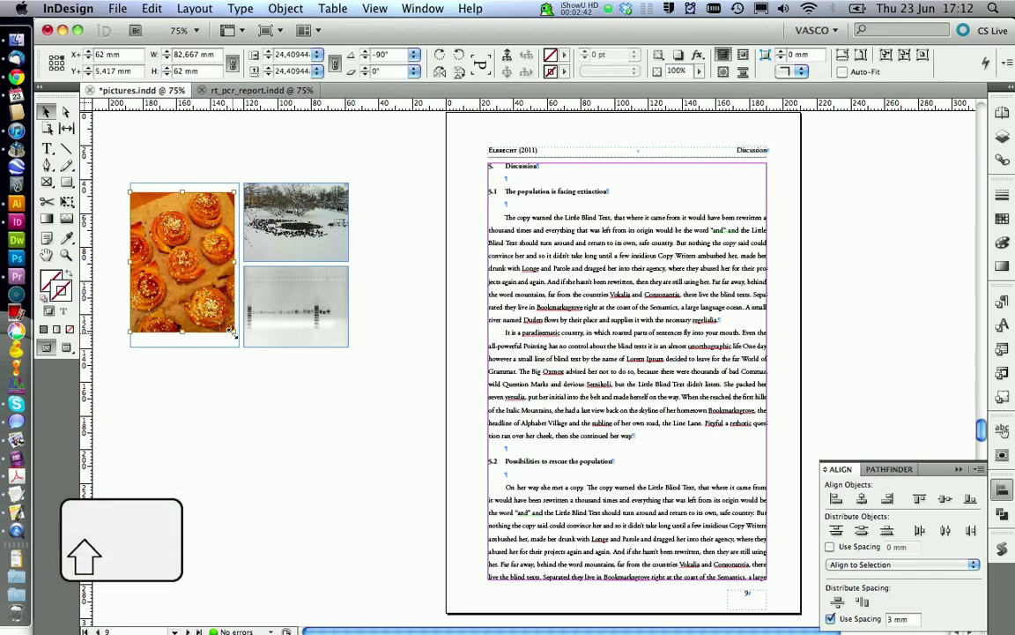
left_click_drag(232, 332, 210, 295)
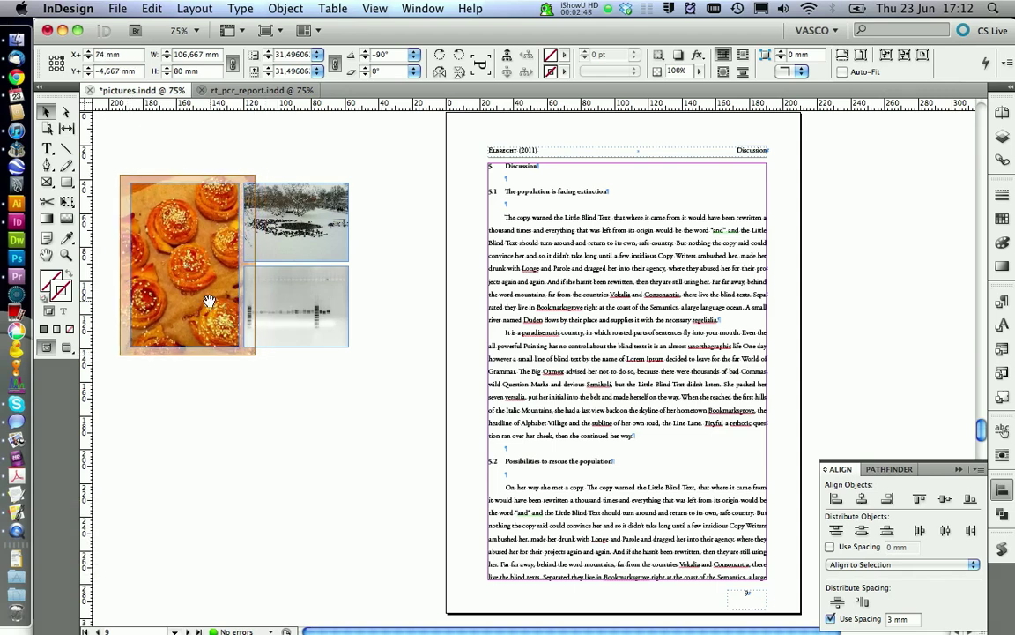
left_click(248, 389)
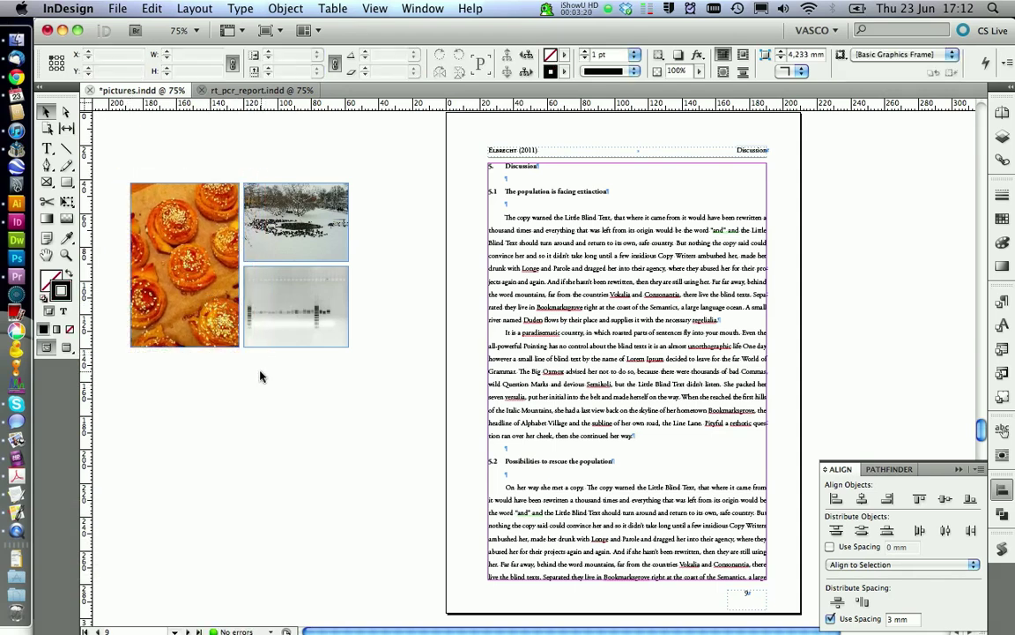
left_click(254, 295)
key("super+shift+g")
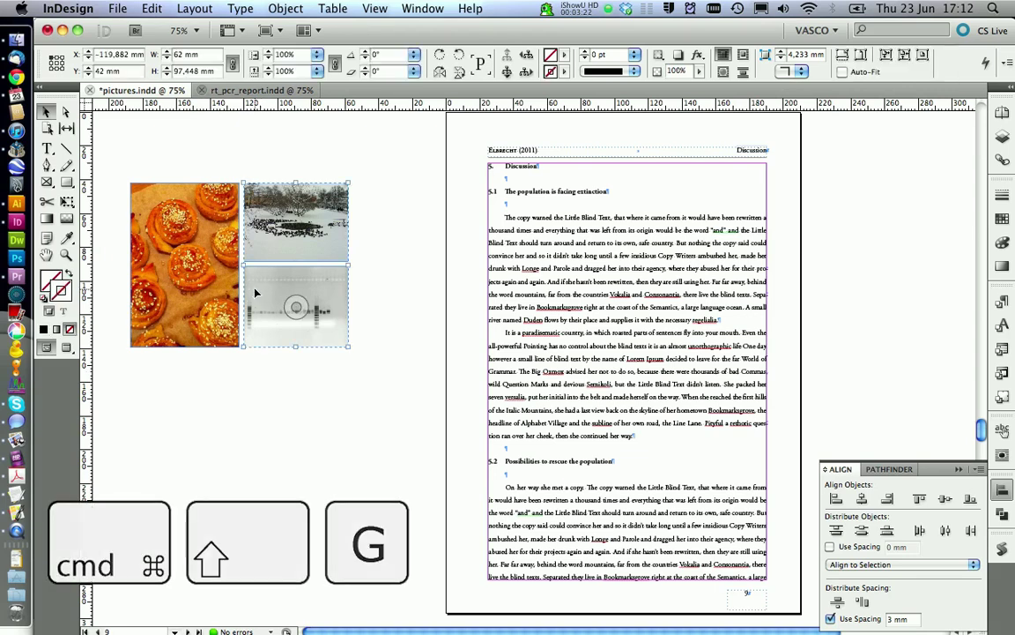
- Ungroup the snow and gel images and clear the selection
right_click(256, 293)
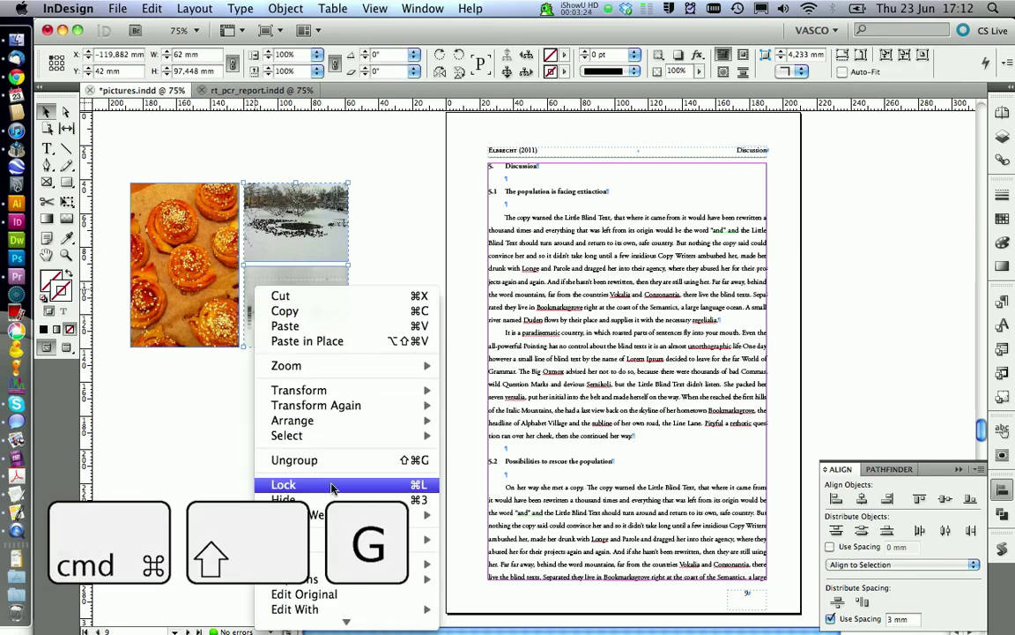
left_click(295, 460)
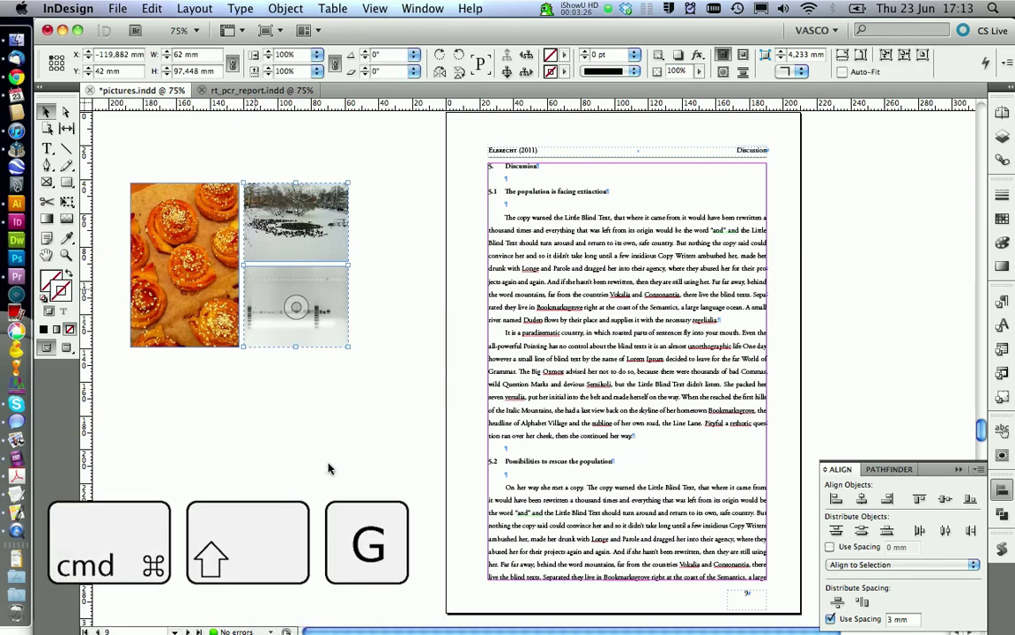
left_click(272, 405)
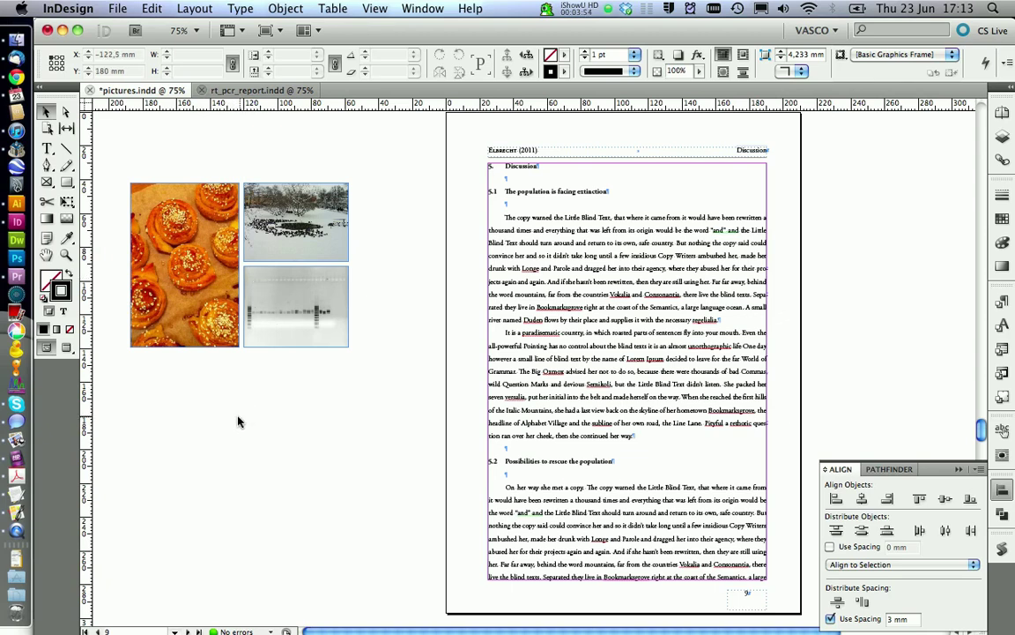
- Draw a 7 × 7 mm circle below the buns photo with the Ellipse tool
left_click(68, 182)
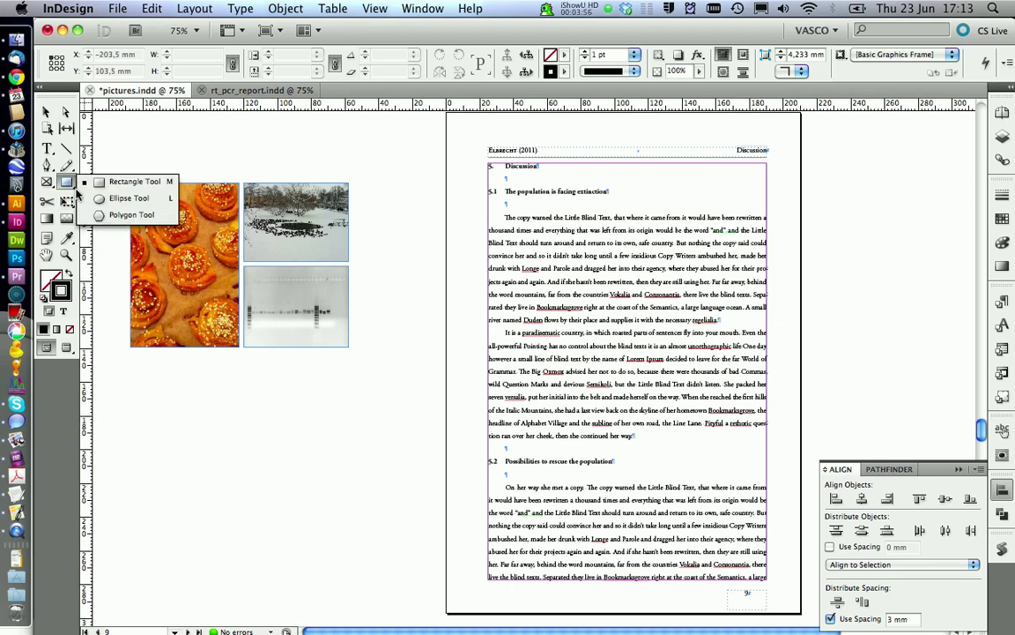
left_click(87, 202)
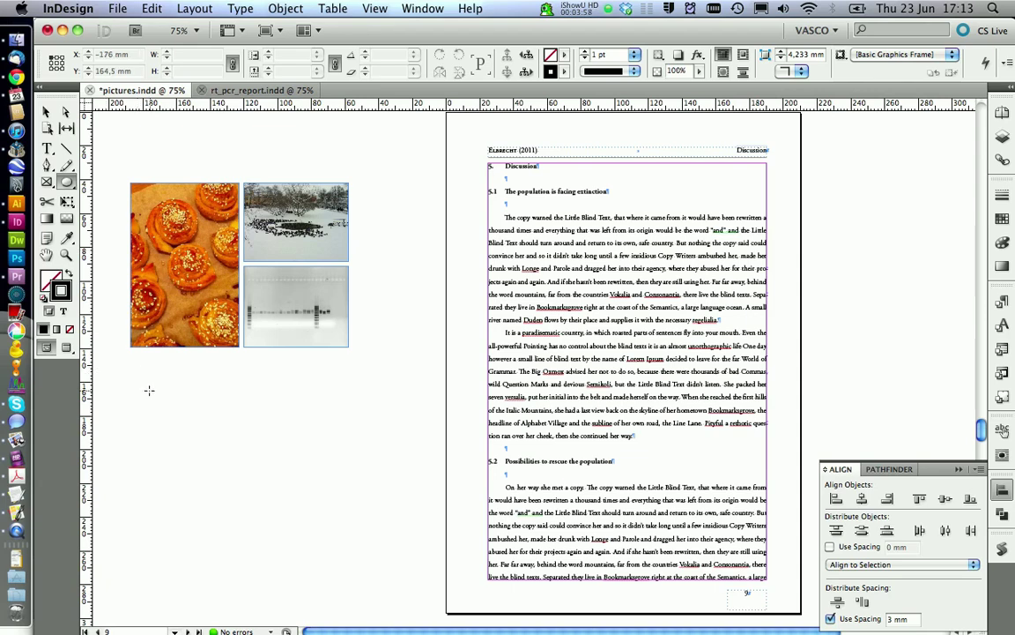
left_click_drag(149, 391, 184, 420)
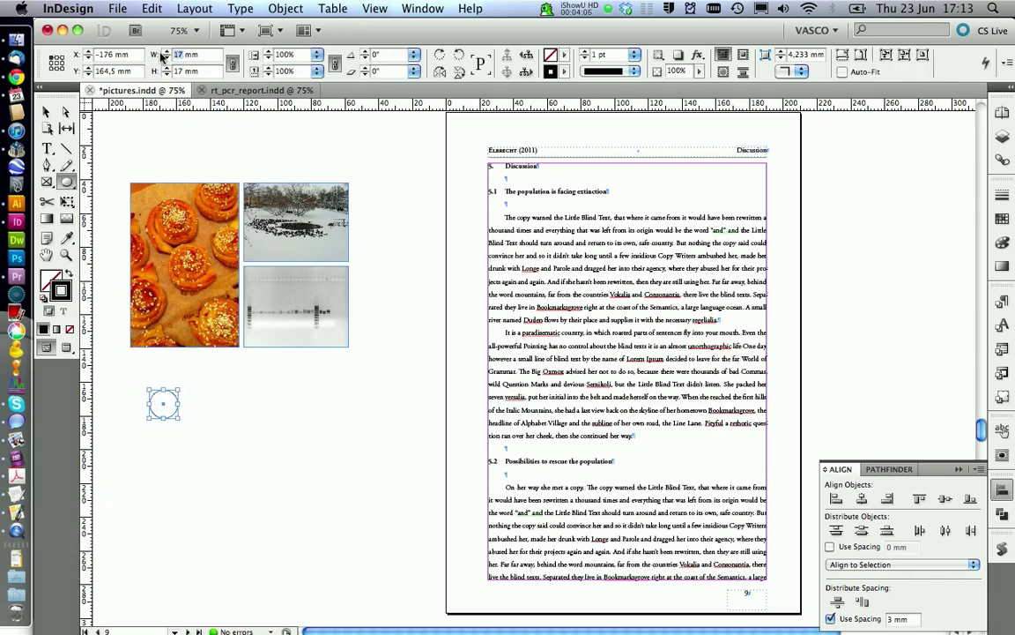
key("Return")
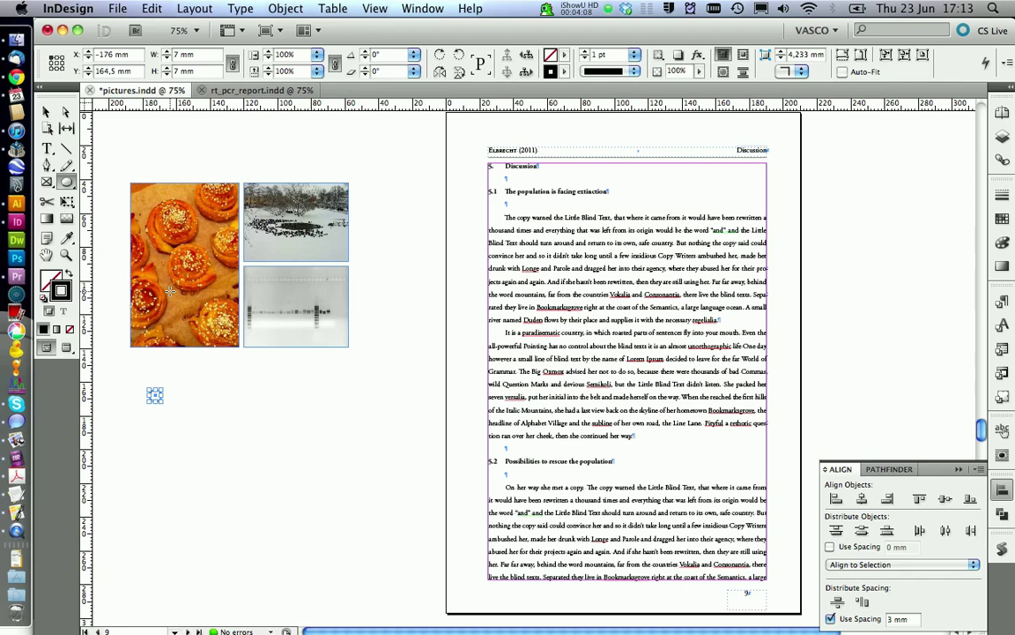
key("t")
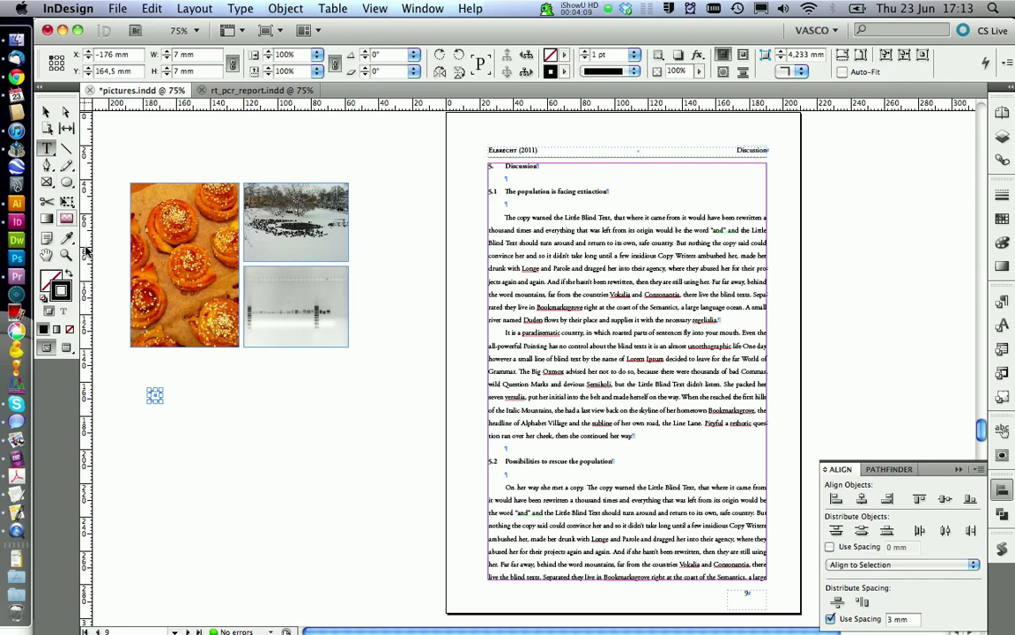
left_click(154, 395)
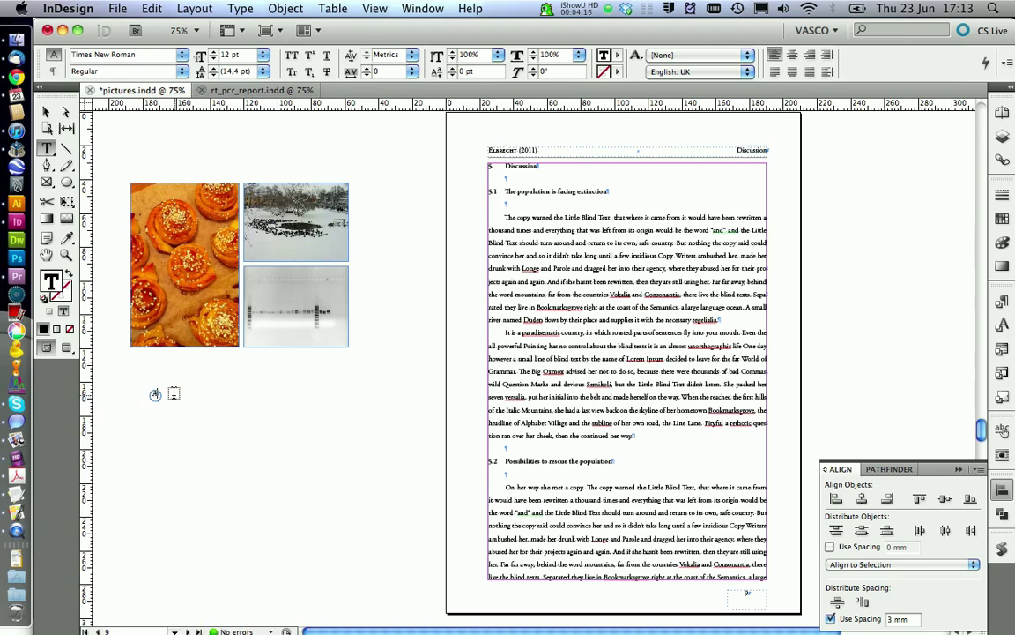
- Create a centred paragraph style named ABC in the tool box style group
left_click(1005, 303)
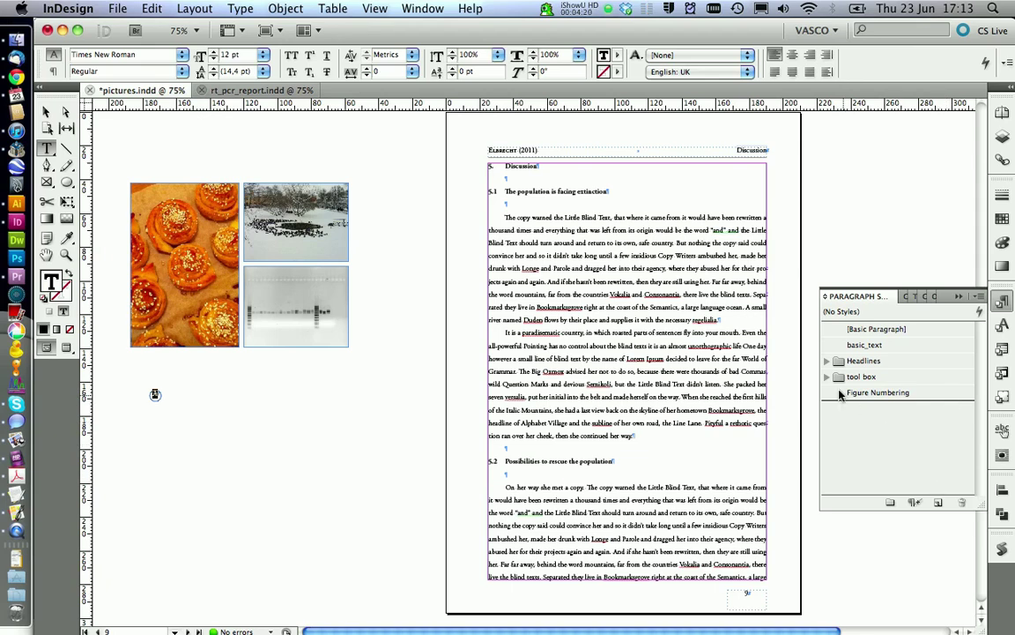
left_click(830, 377)
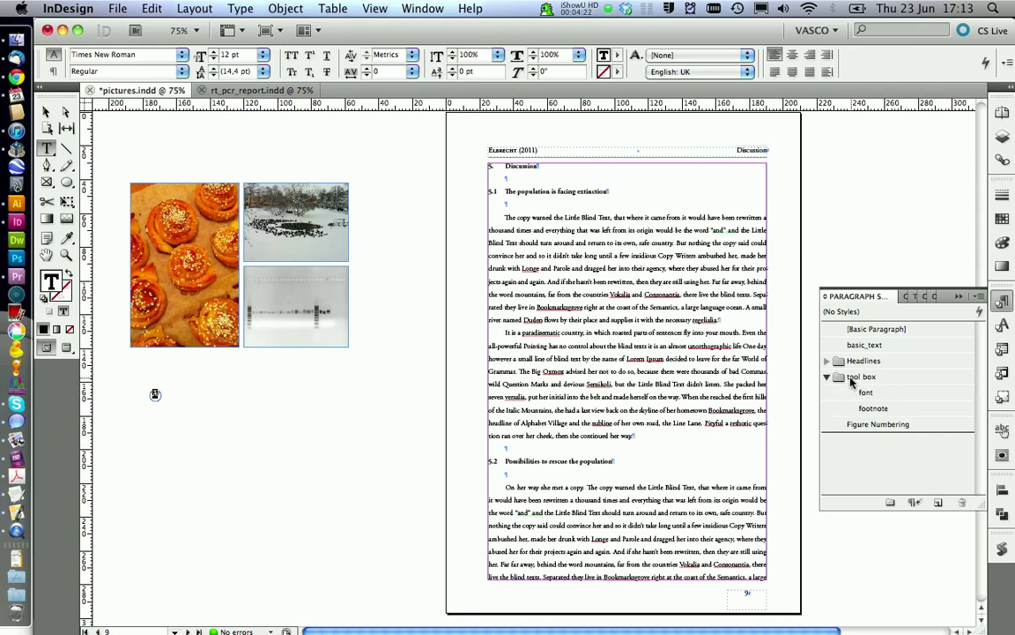
left_click(938, 503)
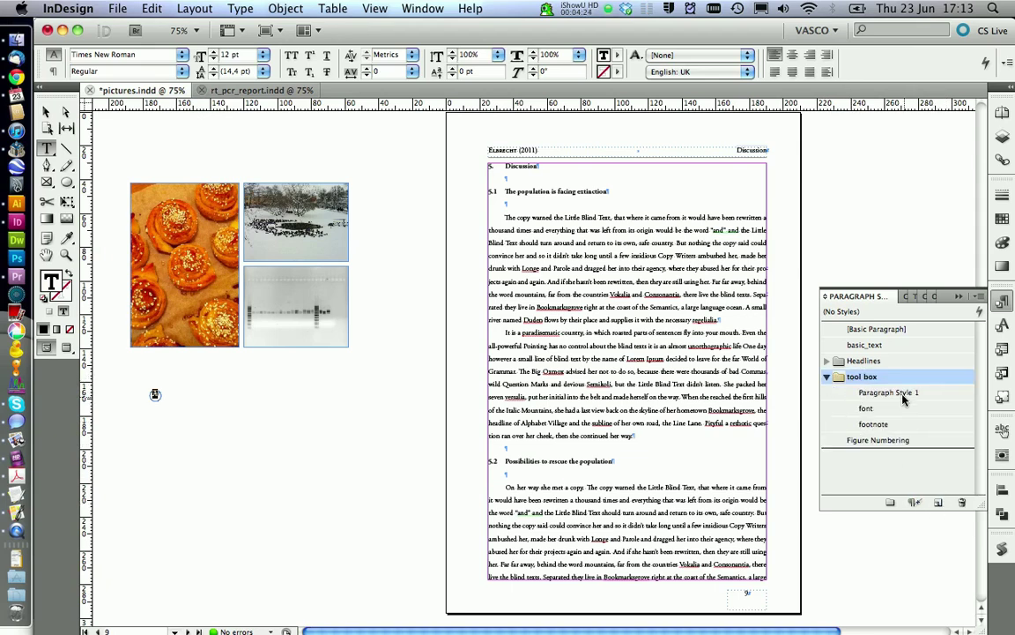
left_click(889, 390)
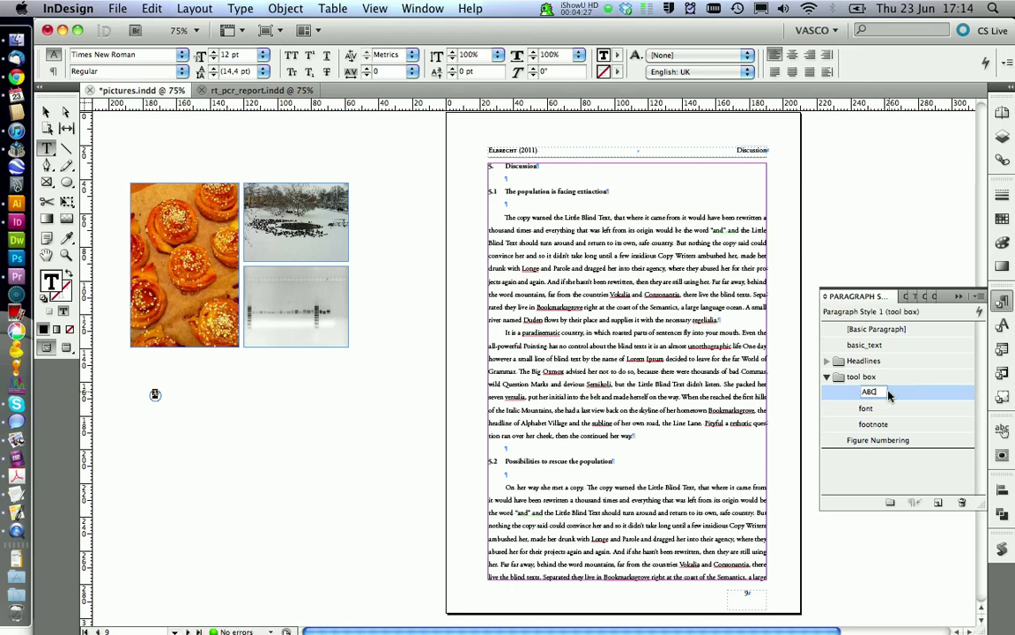
key("Return")
left_click(793, 55)
- Set the ABC style's font to Arial Bold and select the lettered circle
left_click(181, 55)
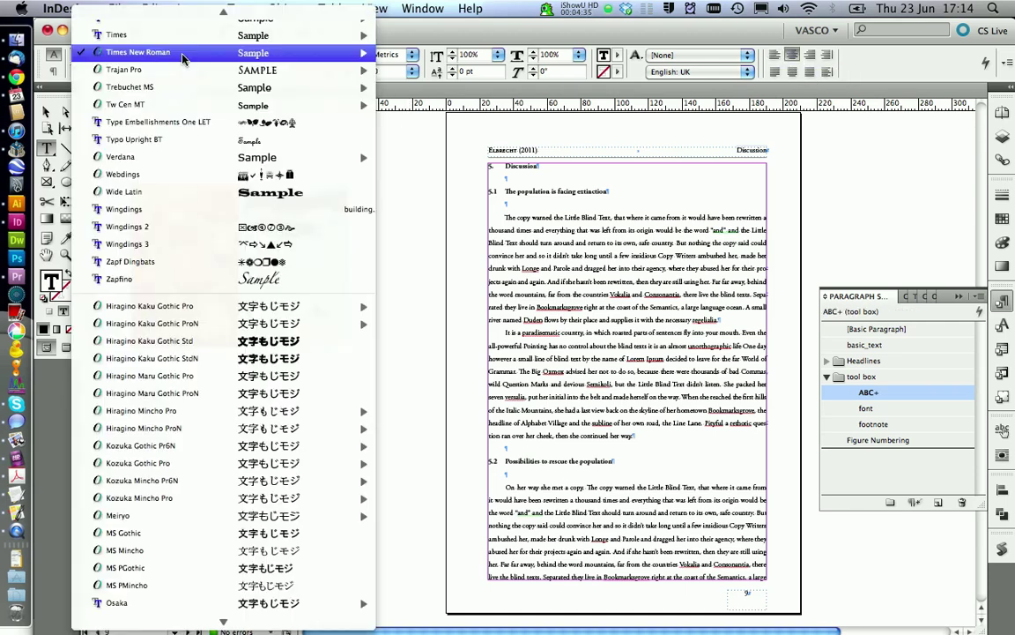
mouse_move(185, 54)
type("Arial")
mouse_move(309, 191)
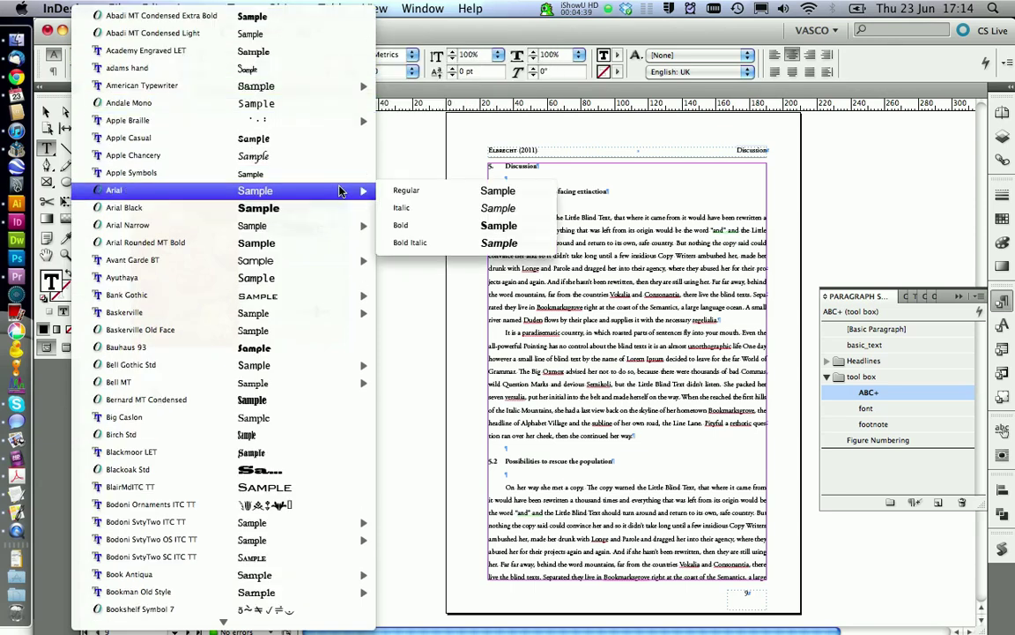
left_click(445, 227)
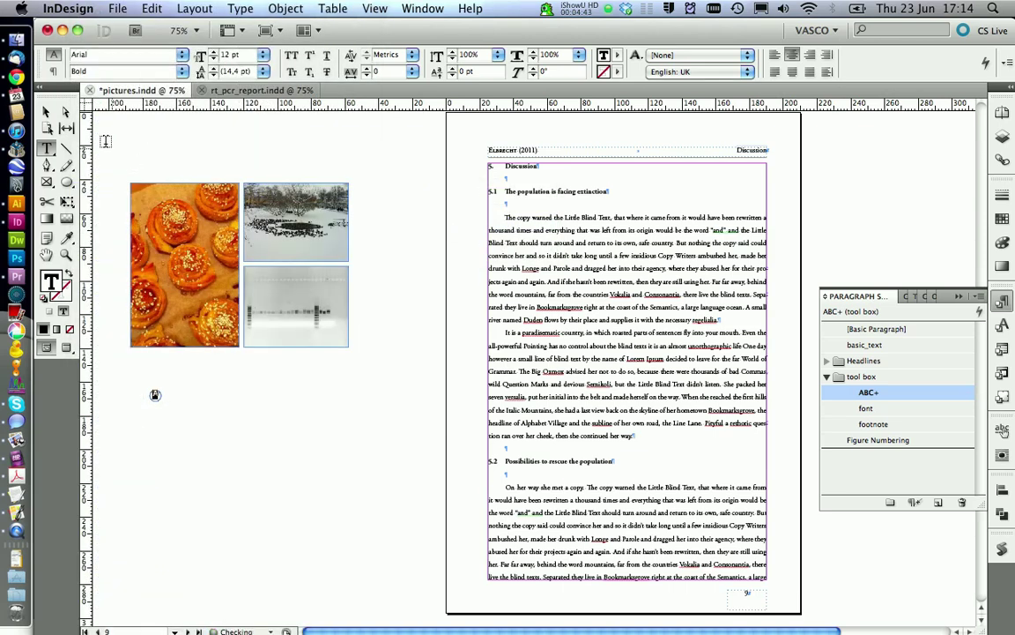
left_click(46, 113)
left_click(152, 393)
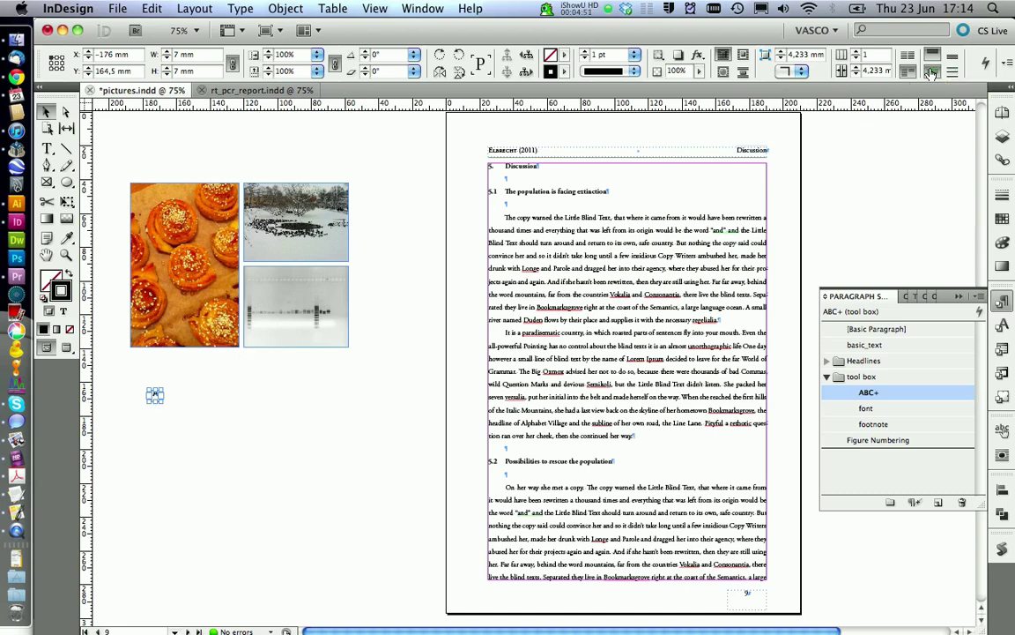
scroll(335, 329, "up", 3)
- Apply the redefined ABC label style and move label A onto the buns photo's top-left corner
right_click(862, 397)
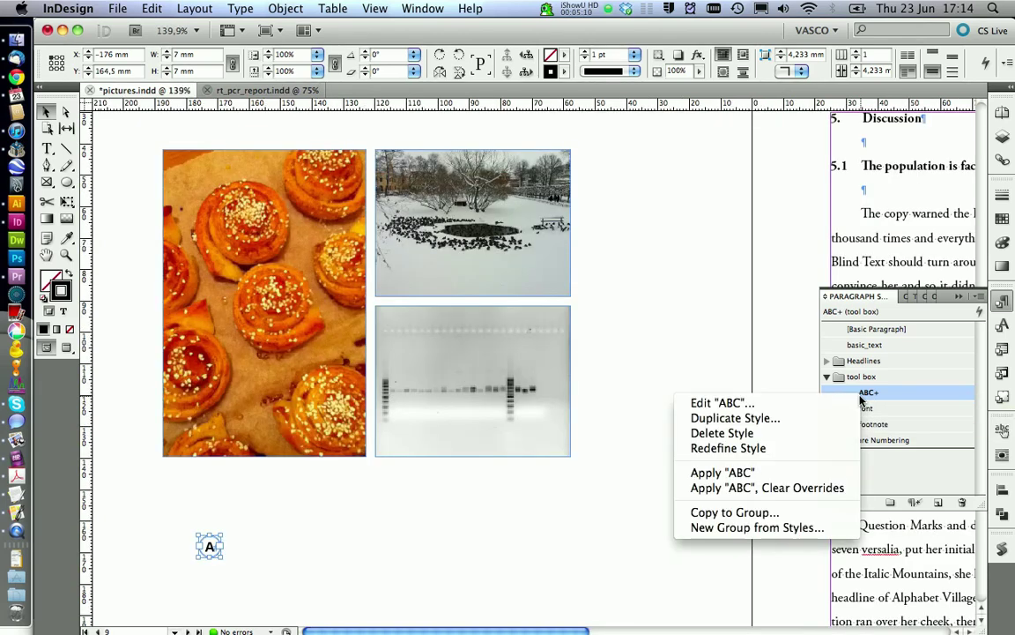
left_click(815, 449)
left_click(269, 547)
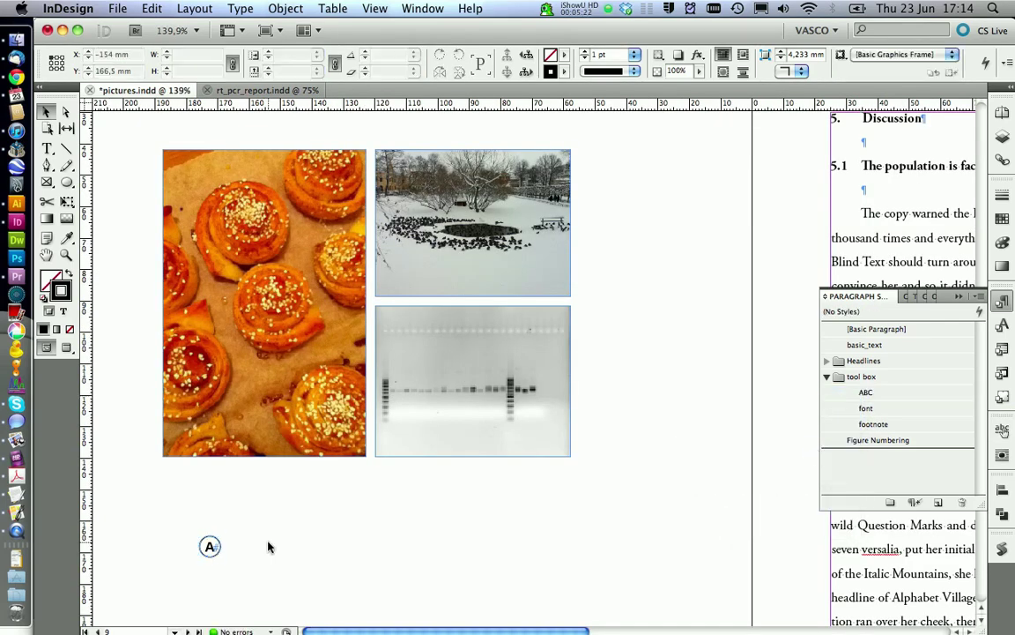
left_click(209, 547)
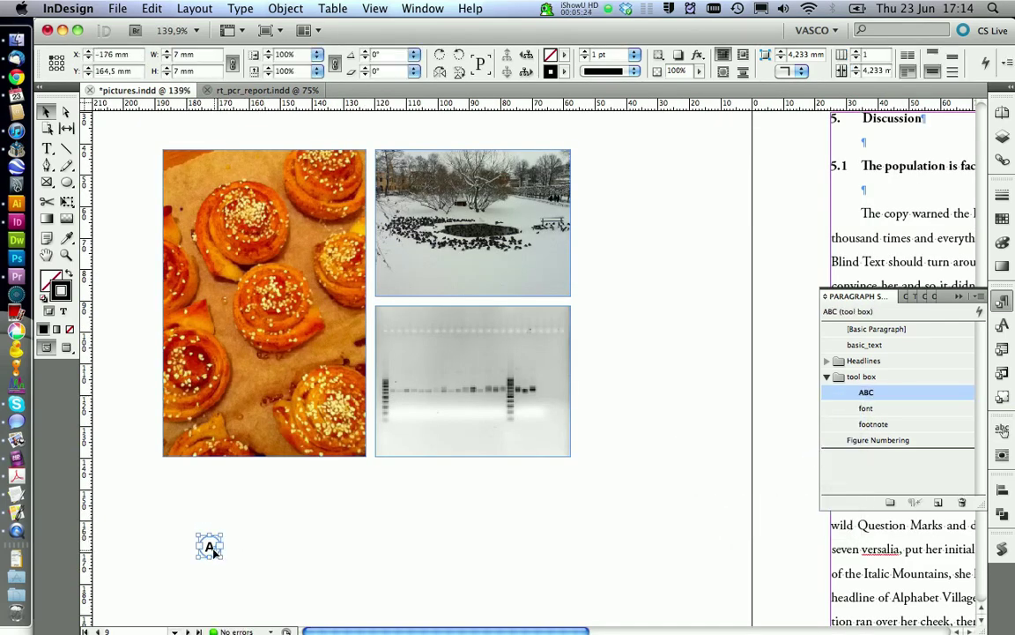
left_click_drag(209, 548, 180, 169)
- Fill the A label with the white [Paper] swatch
left_click(134, 155)
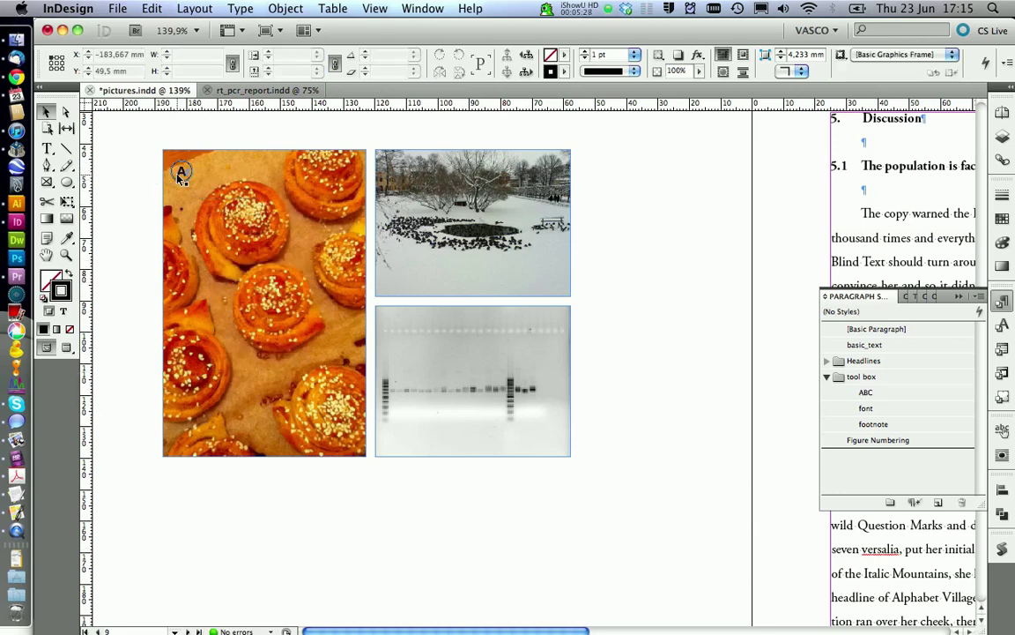
left_click(188, 177)
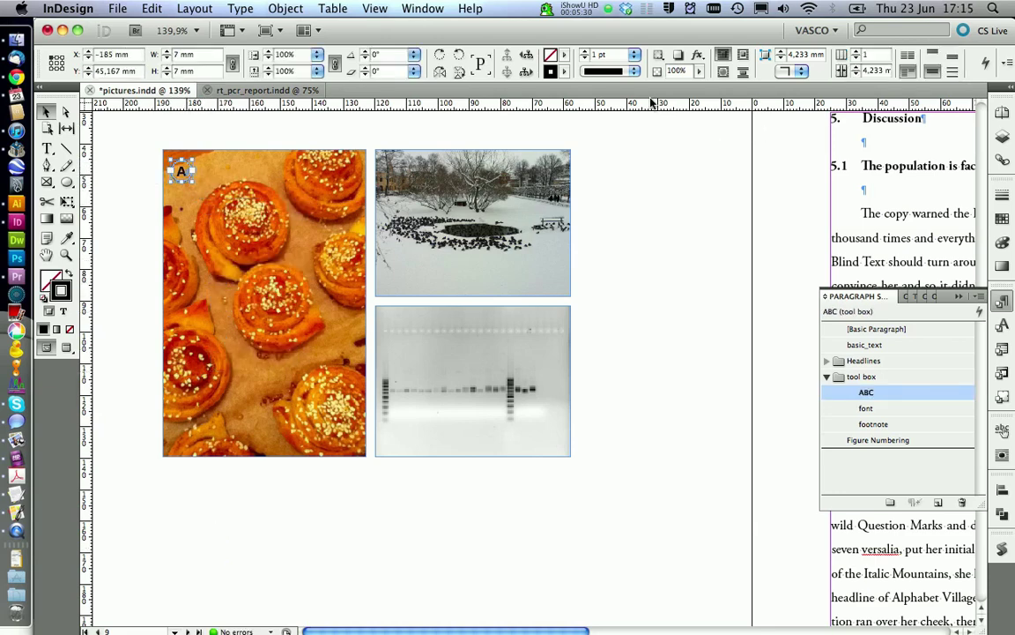
left_click(565, 56)
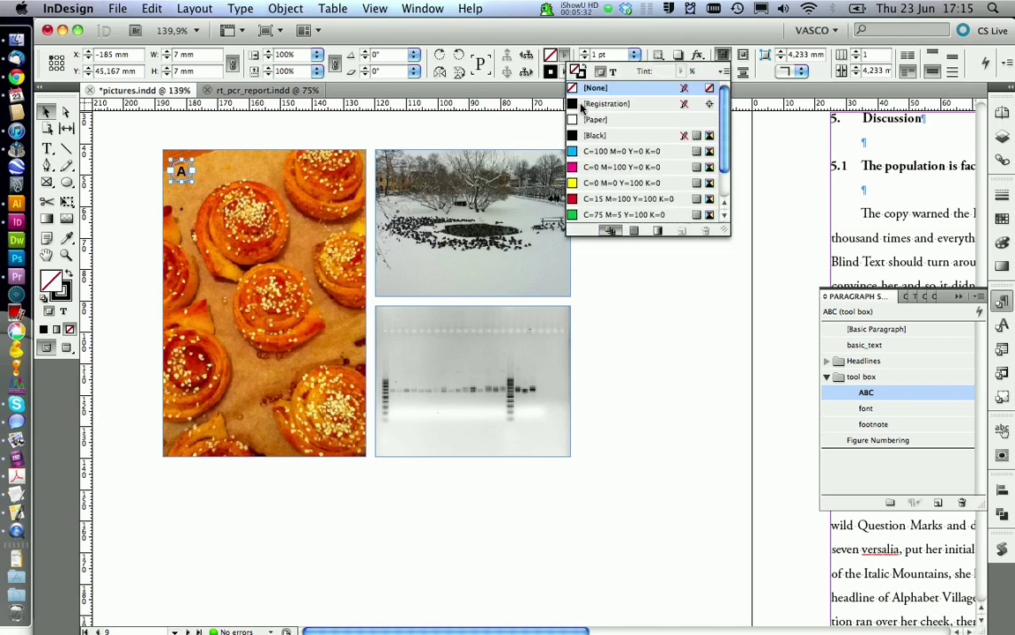
left_click(574, 121)
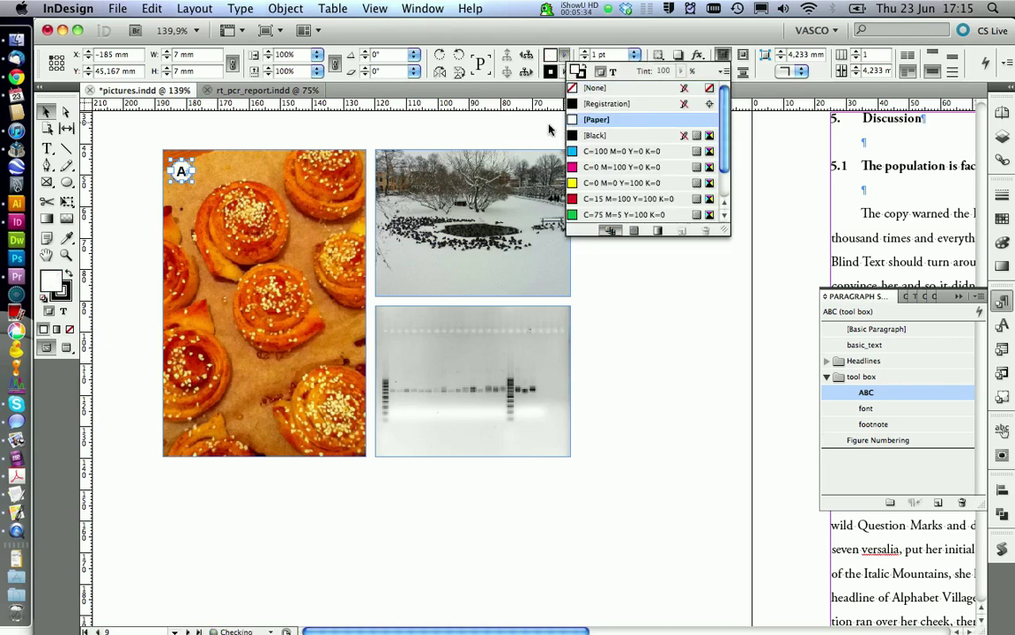
left_click(549, 130)
left_click(255, 137)
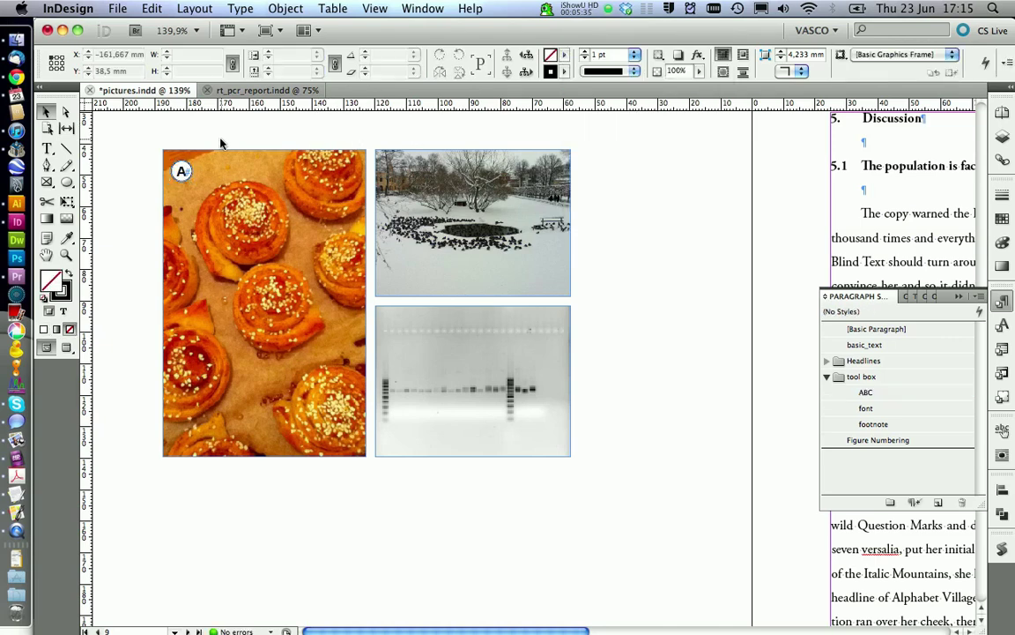
- Copy the label onto the snow and gel photos and change the copies' letters to B and C
left_click(183, 173)
left_click_drag(187, 177, 405, 174)
left_click_drag(533, 369, 402, 325)
double_click(405, 170)
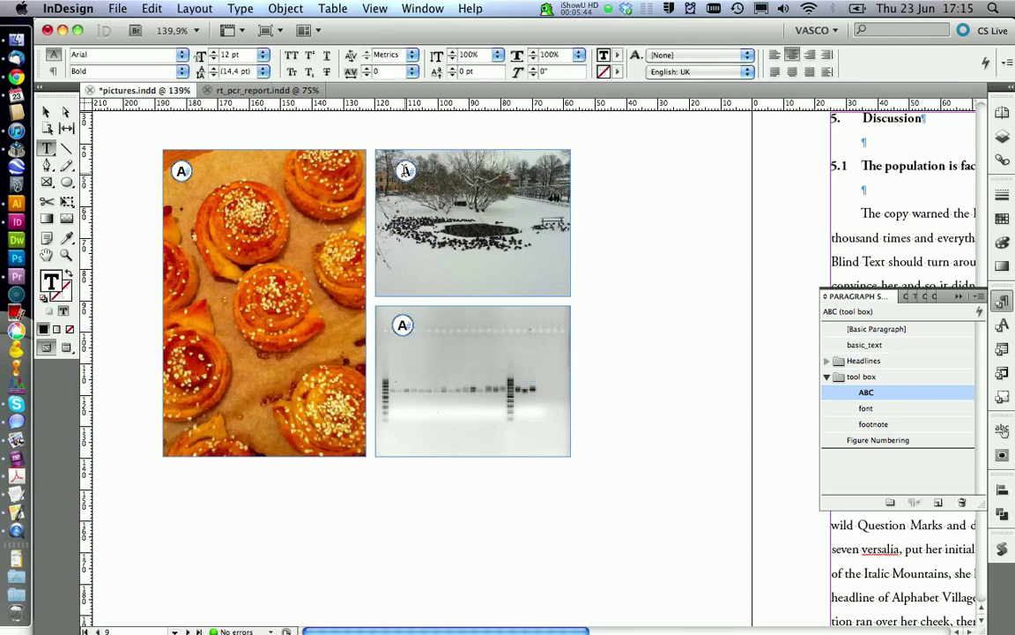
type("B")
double_click(402, 325)
type("C")
left_click(46, 112)
left_click(108, 135)
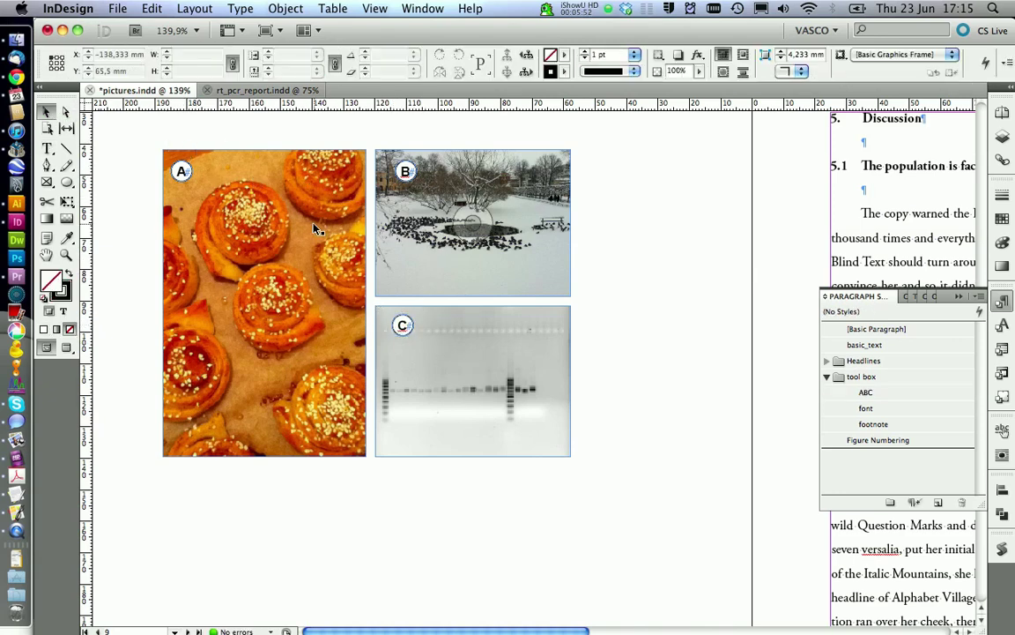
- Align label A to the buns photo's left and top edges with the Align panel
left_click(177, 178)
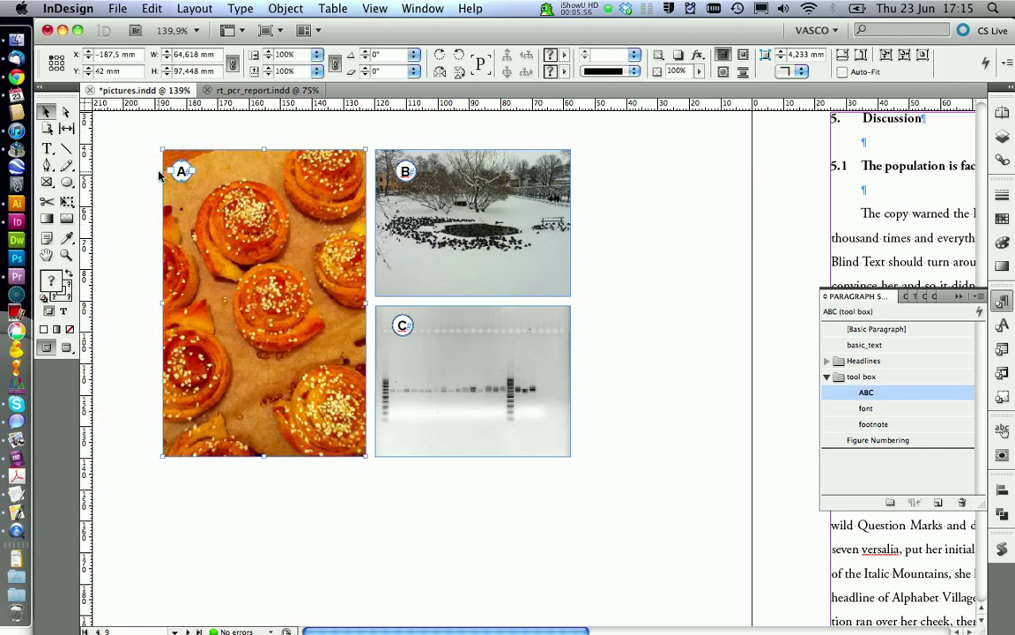
left_click(1003, 490)
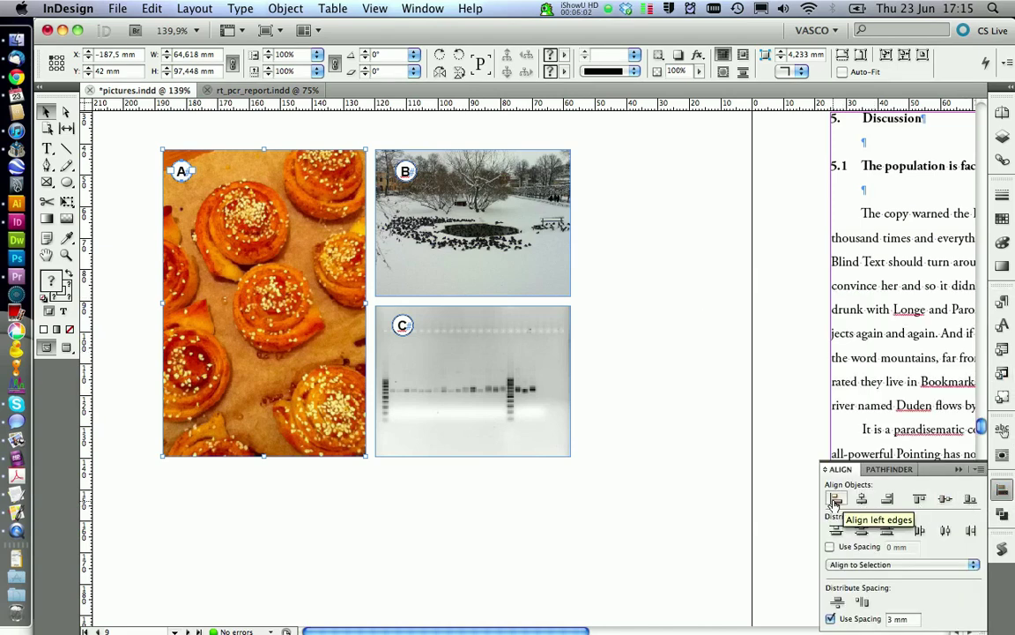
left_click(835, 499)
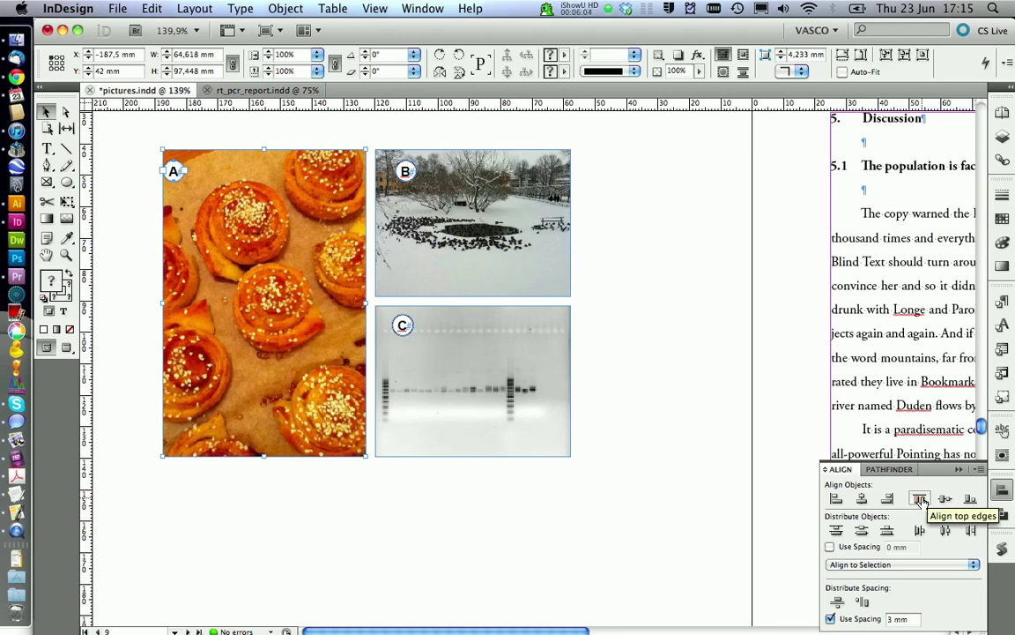
left_click(920, 500)
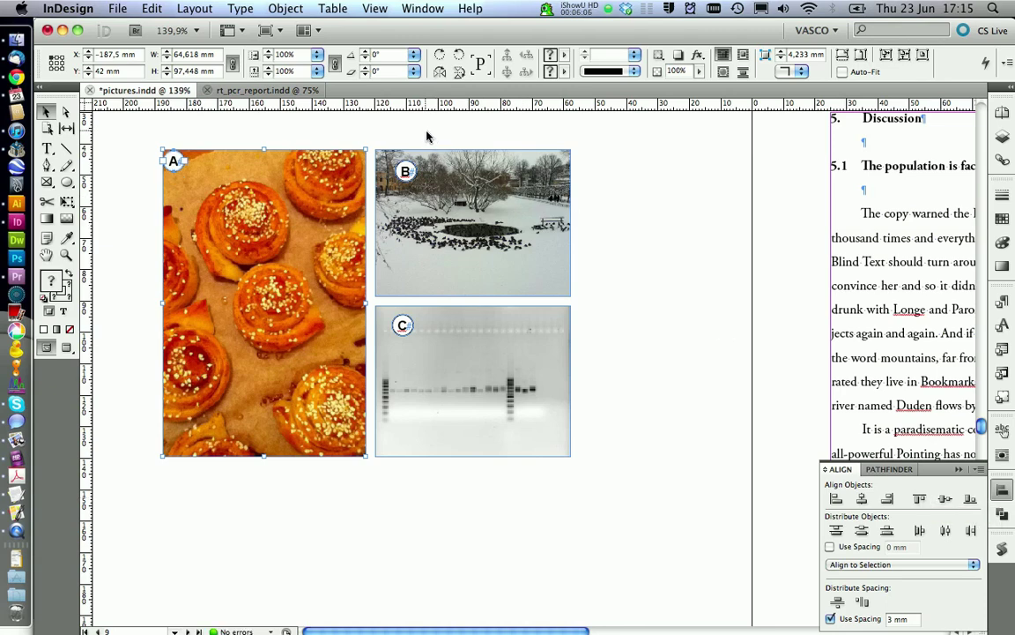
- Select photos A and B with their labels and nudge them down once and right twice
left_click(425, 177)
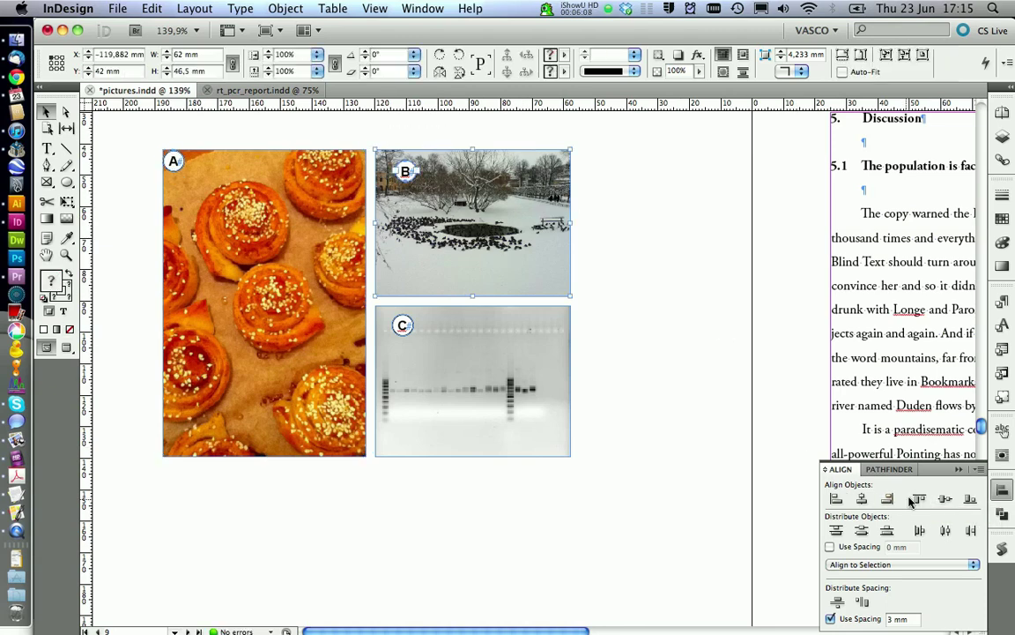
left_click_drag(131, 127, 508, 416)
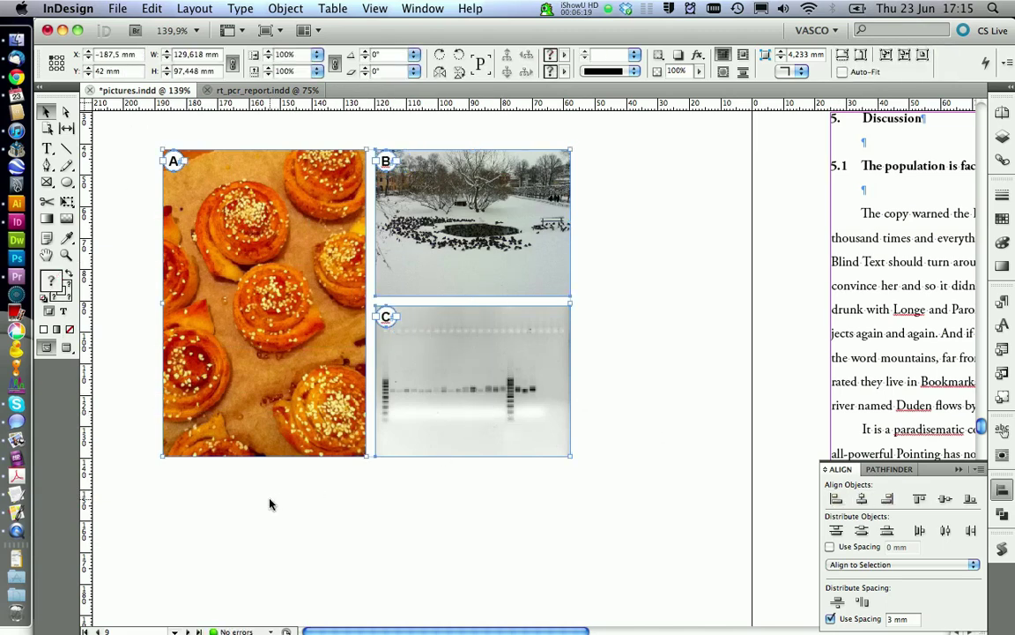
left_click_drag(270, 501, 580, 389)
left_click_drag(652, 288, 456, 200)
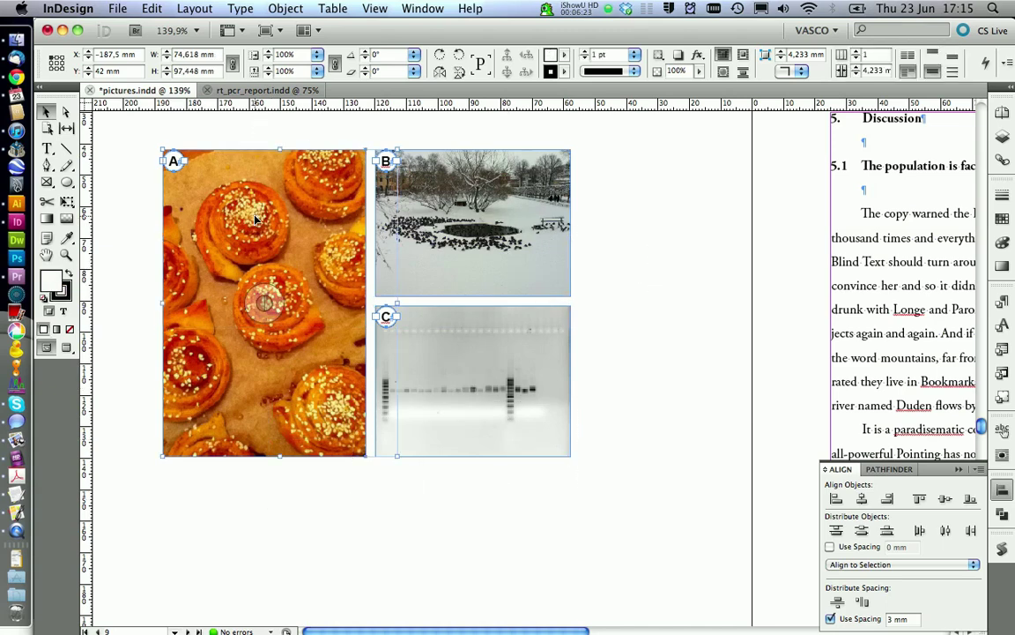
left_click(238, 272, "shift")
left_click(233, 218)
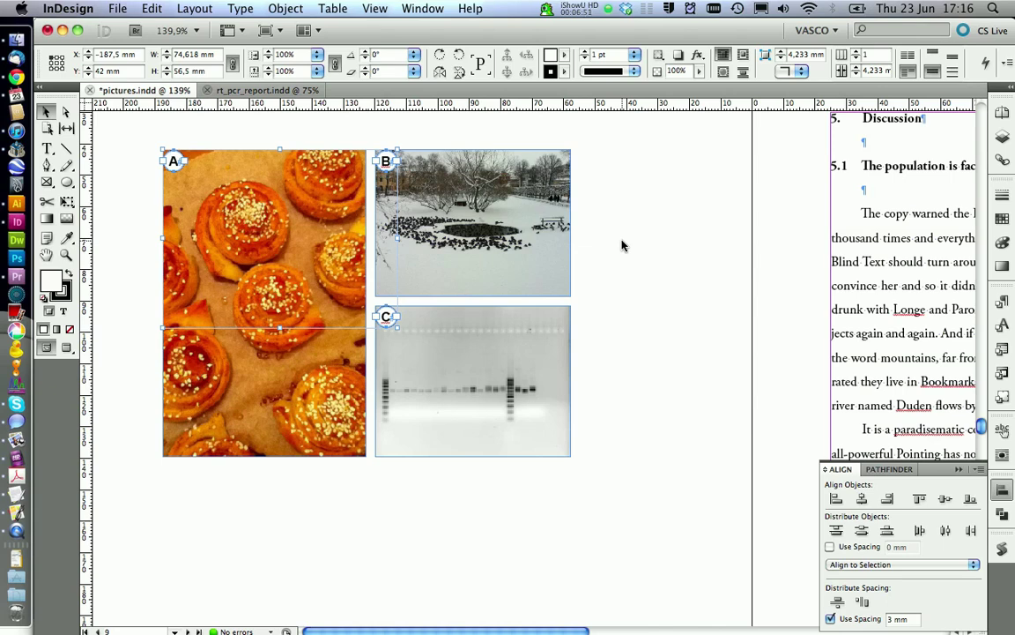
key("Down")
key("Down")
key("Down")
key("Down")
key("Down")
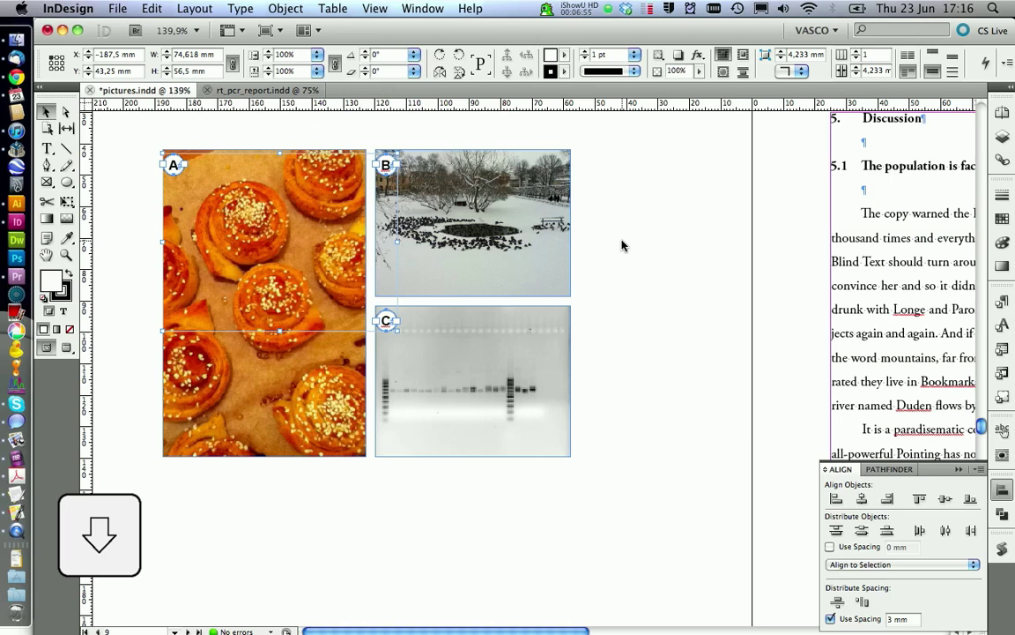
key("Right")
key("Right")
key("Right")
key("Right")
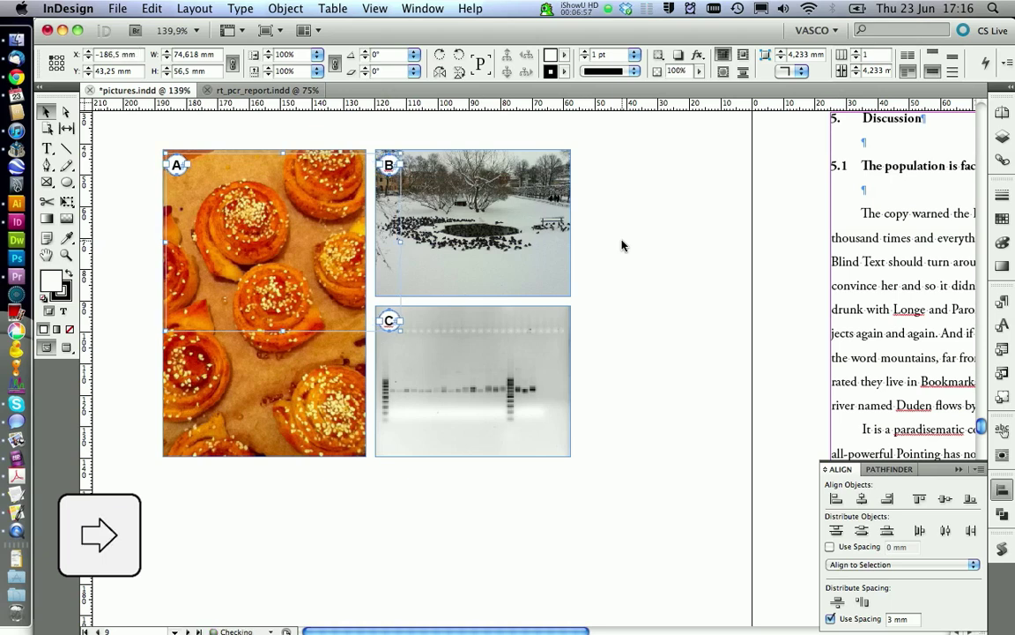
key("Right")
- Turn on Overprint Preview and group the three labelled pictures
left_click(622, 245)
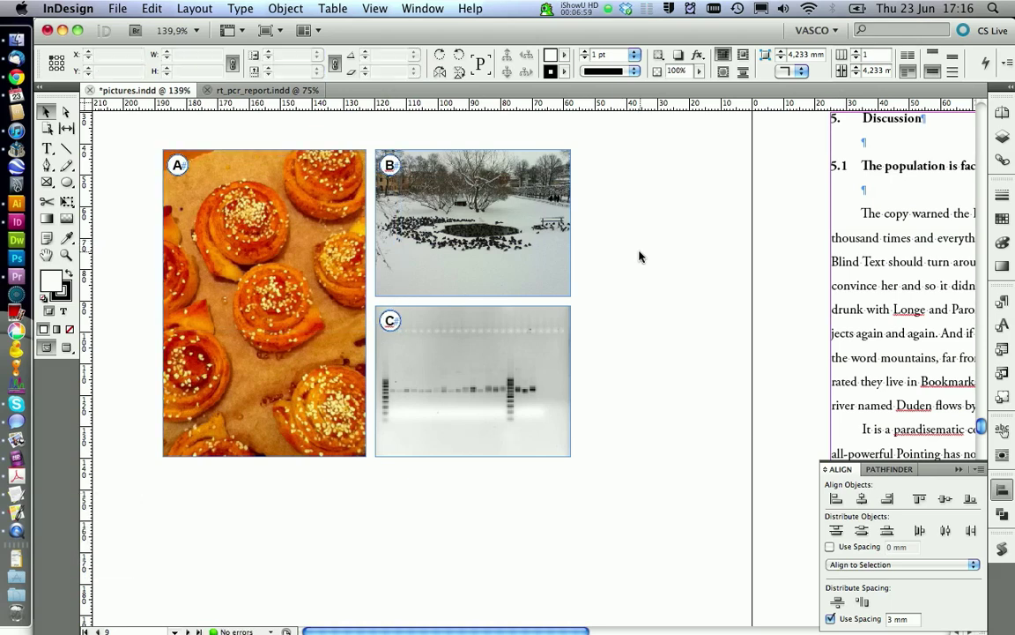
left_click(375, 8)
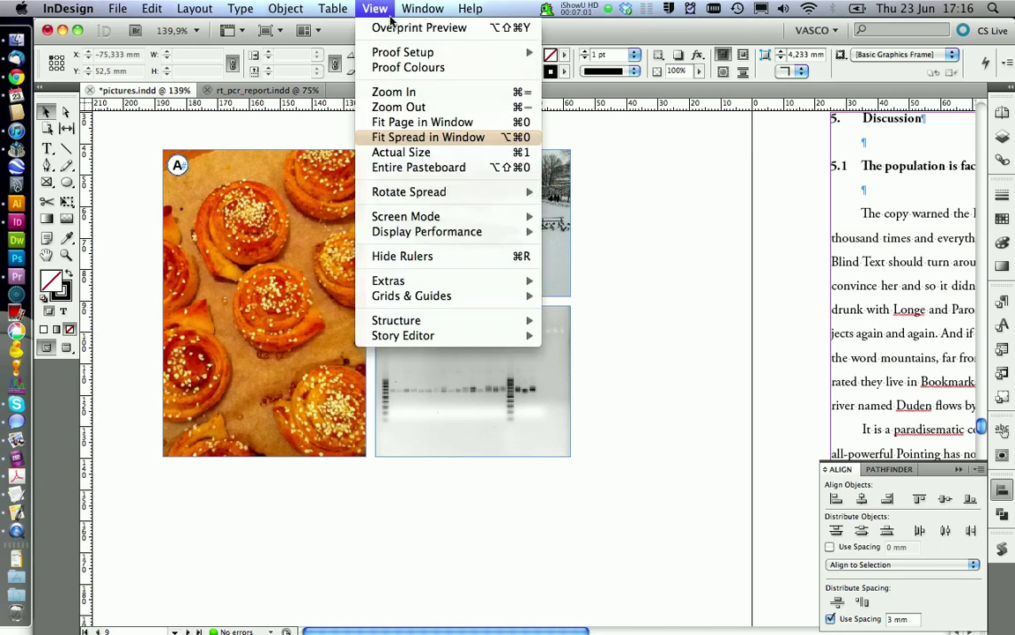
left_click(416, 27)
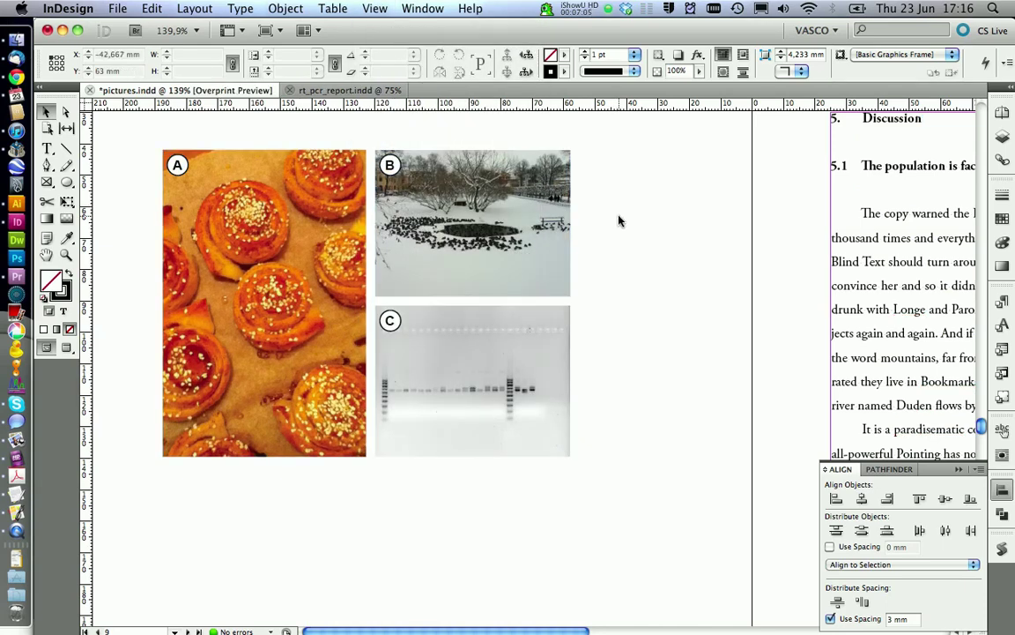
left_click_drag(133, 127, 537, 448)
right_click(473, 381)
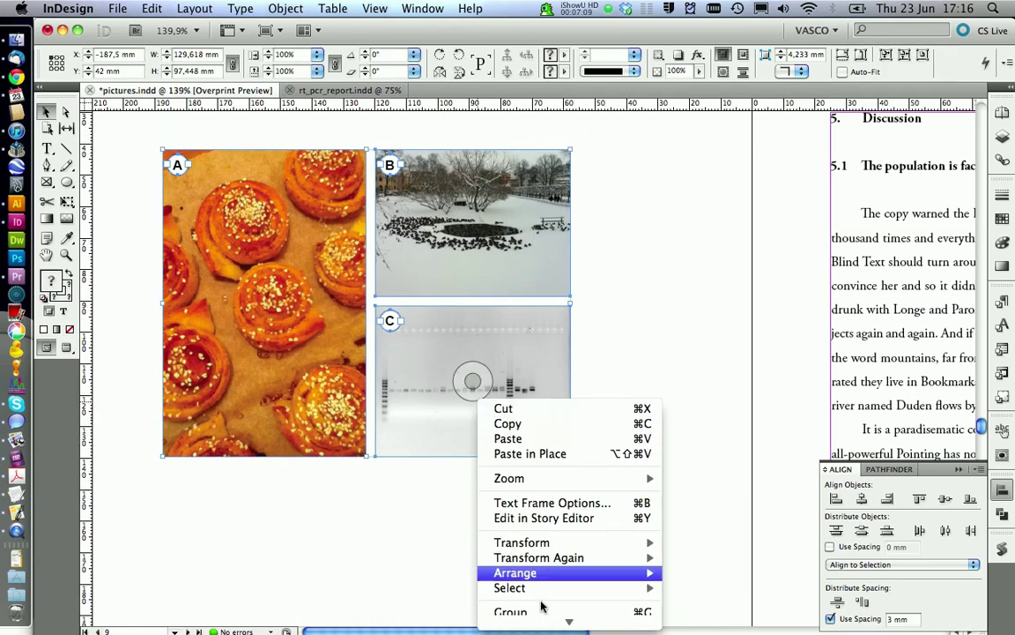
left_click(533, 535)
- Turn Overprint Preview back off
left_click(624, 295)
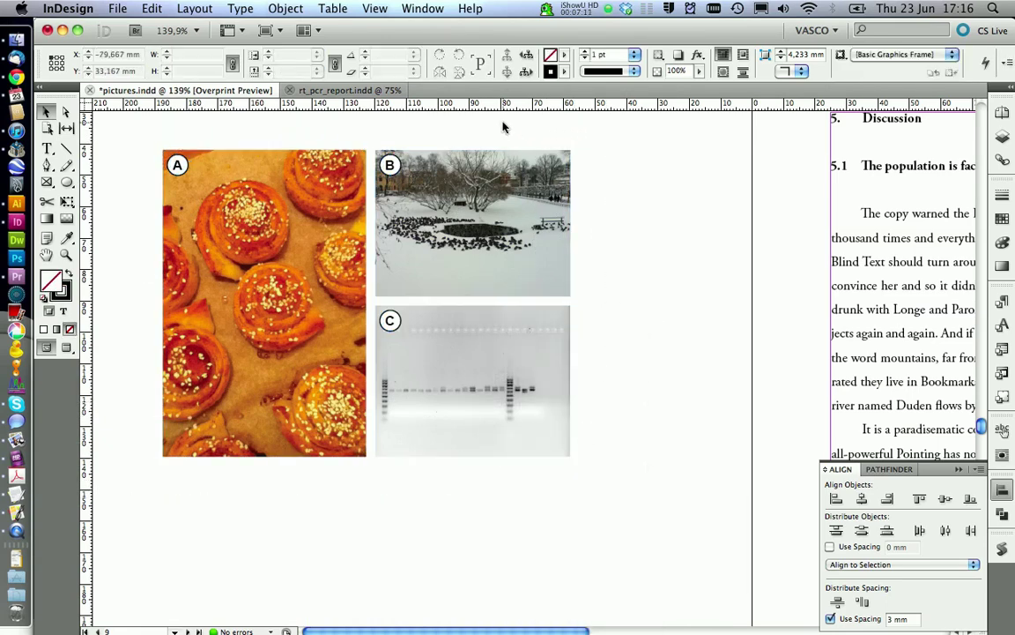
left_click(374, 7)
left_click(397, 29)
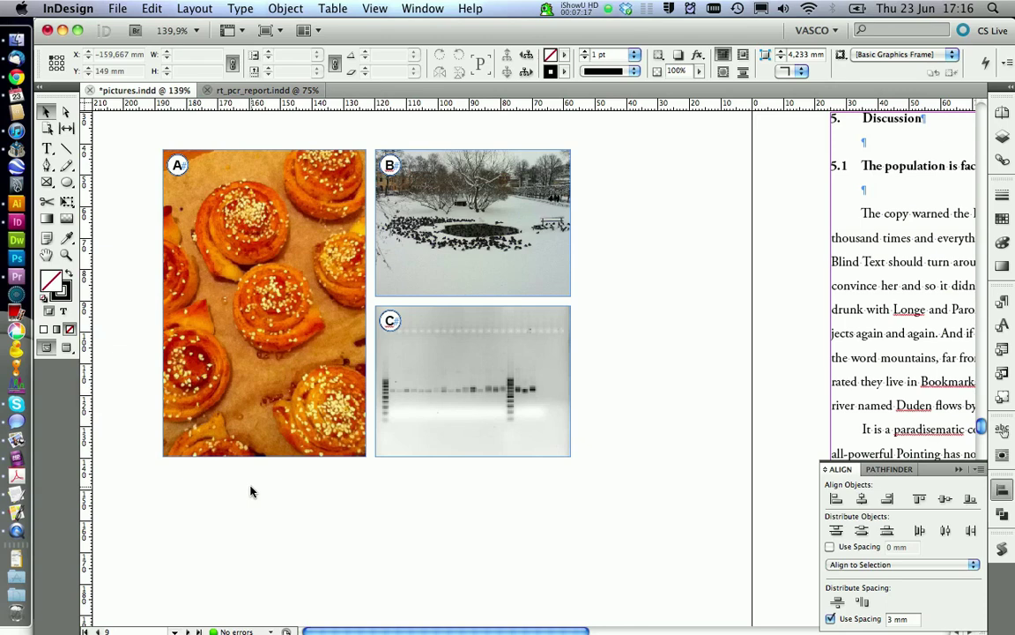
- Draw a caption text frame below the pictures using the Figure Numbering paragraph style
key("super+minus")
key("t")
left_click_drag(116, 368, 376, 541)
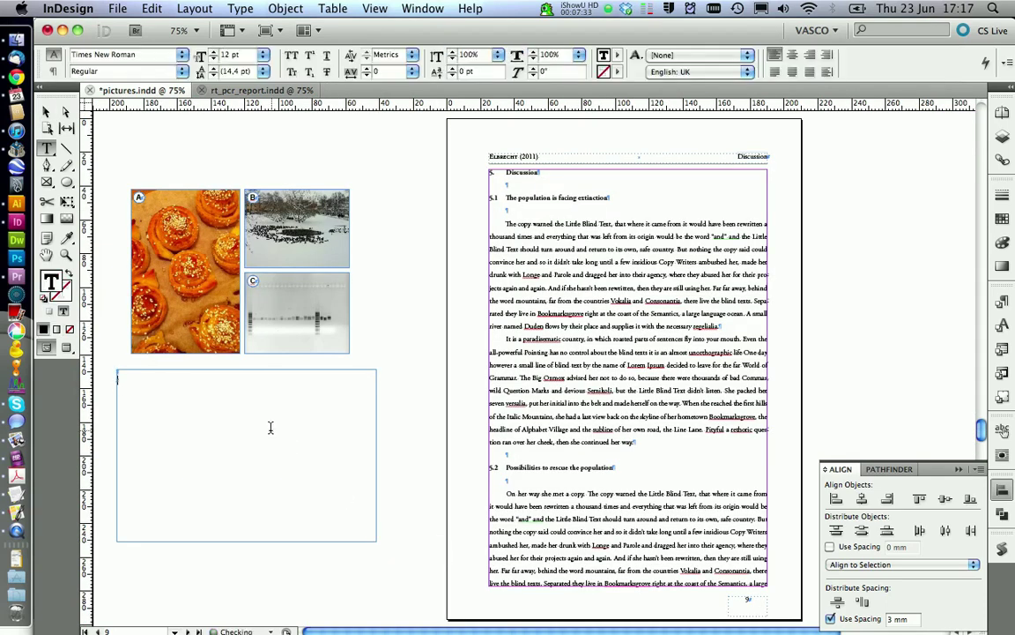
key("super+F11")
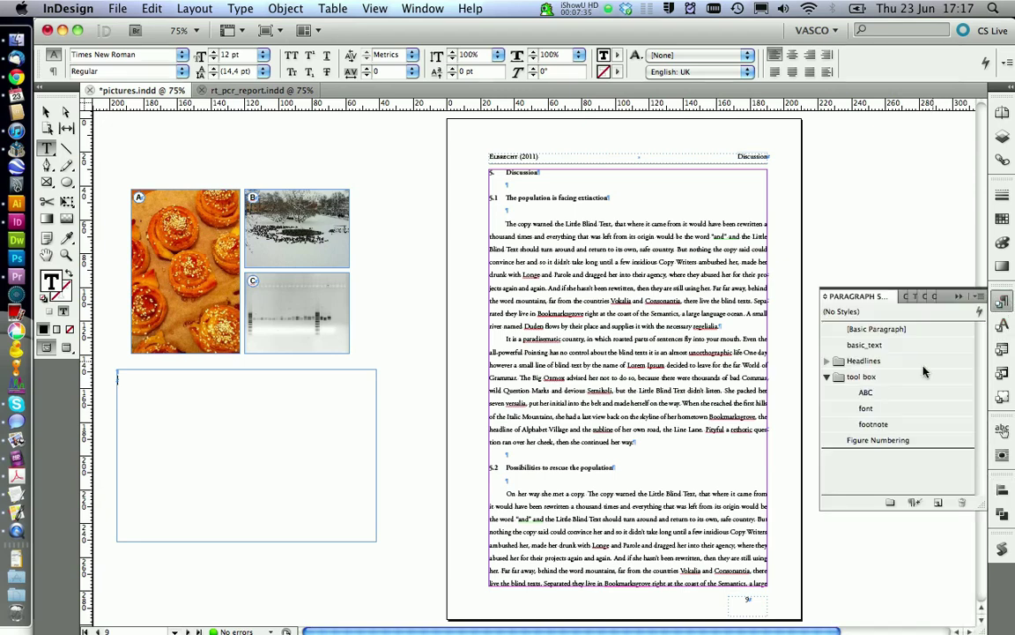
left_click(872, 440)
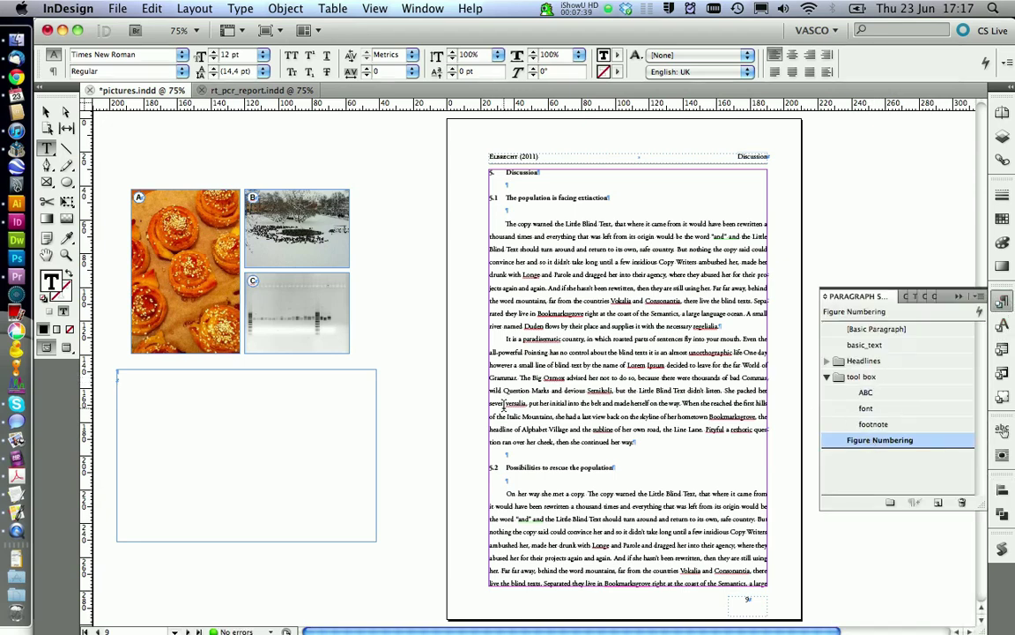
type("Figure 2: Figure of something")
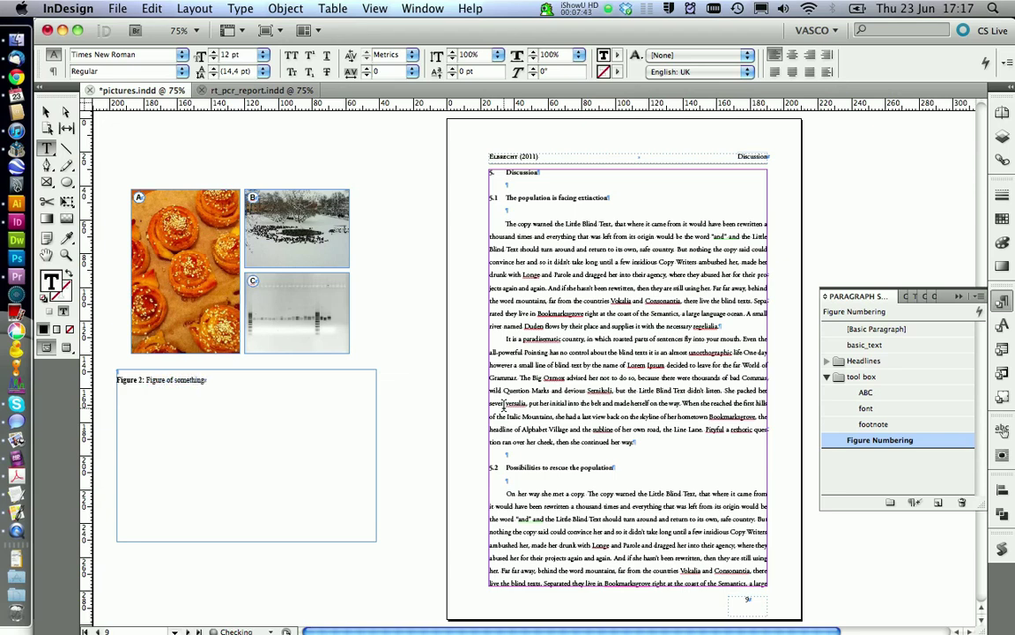
key("Escape")
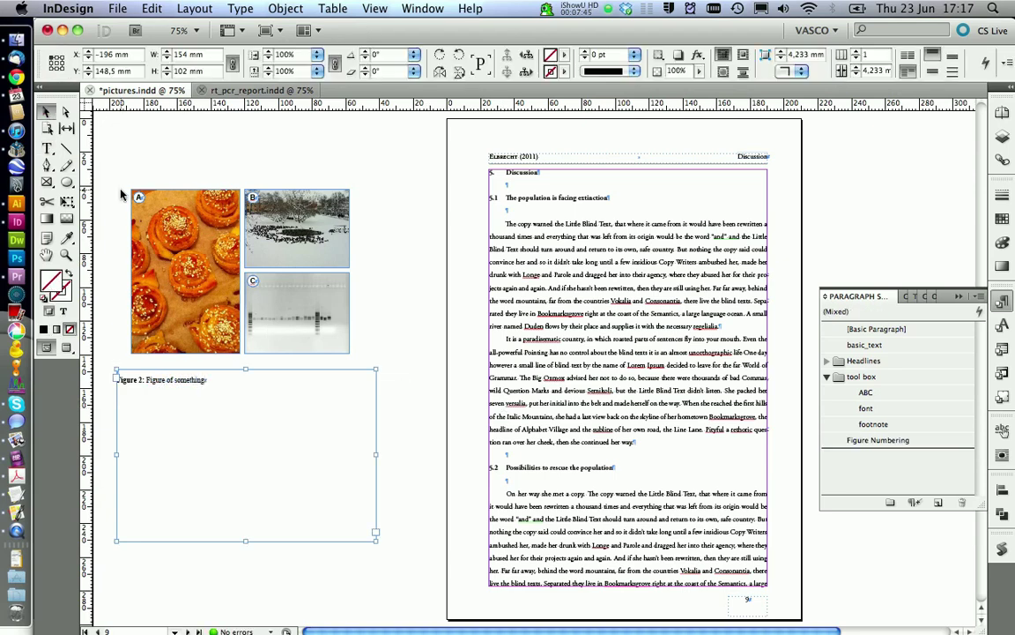
- Paste a copy of the A/B/C picture group inline at the start of the caption
left_click(185, 264)
key("super+shift+a")
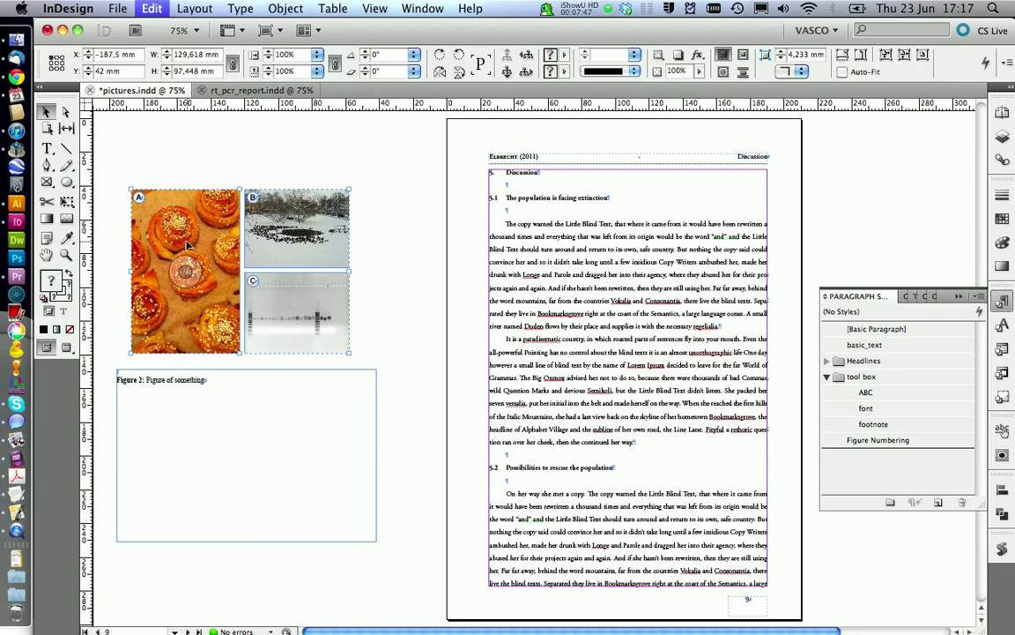
key("t")
left_click(144, 377)
key("super+v")
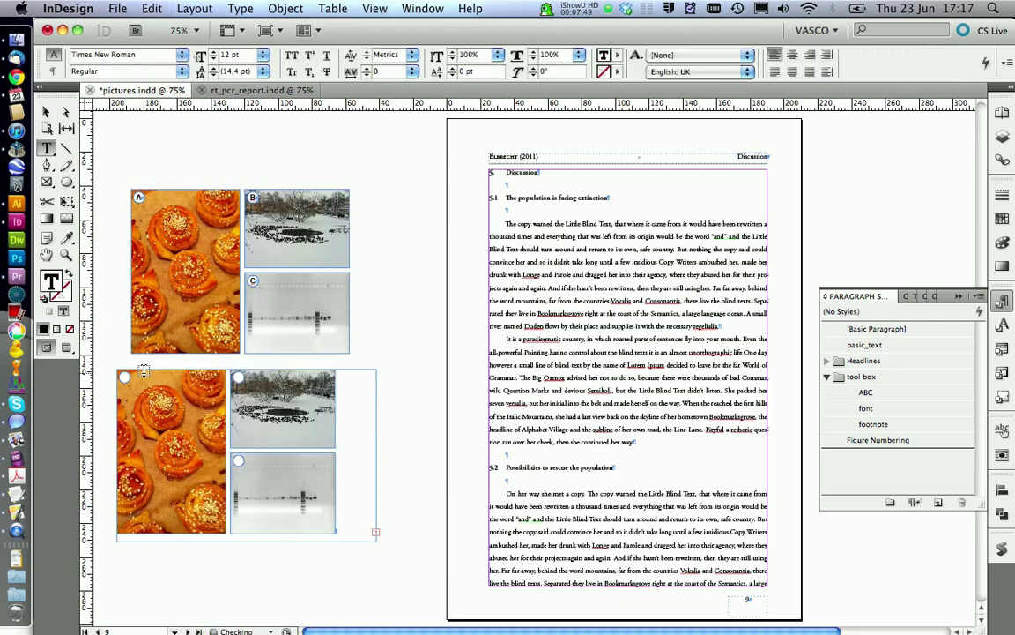
left_click(48, 113)
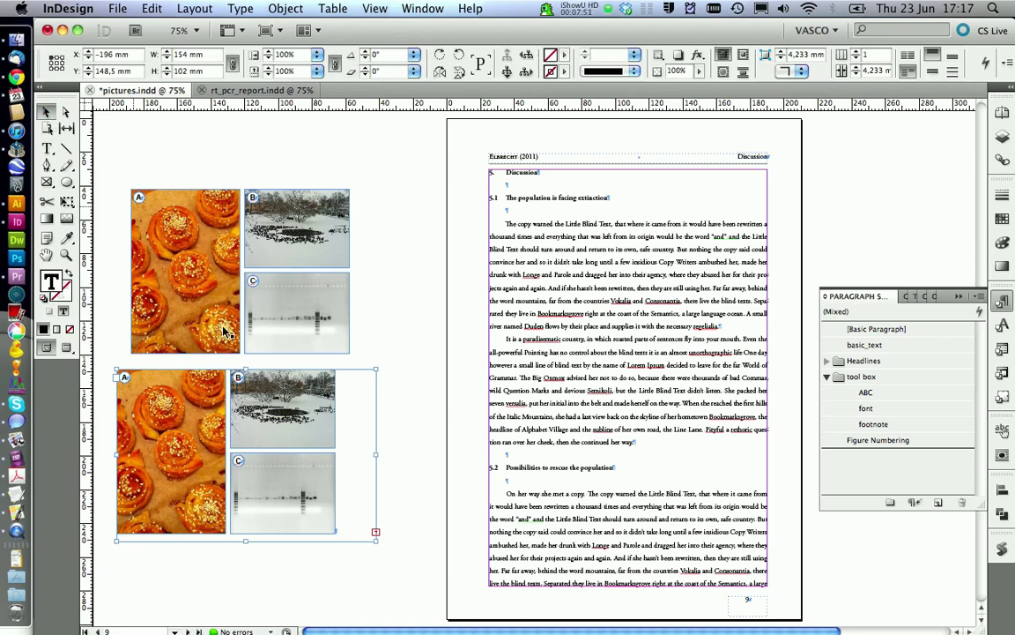
left_click_drag(375, 532, 351, 556)
- Set the pasted figure's width to the original's 129,618 mm and extend the frame to show the caption
left_click(273, 255)
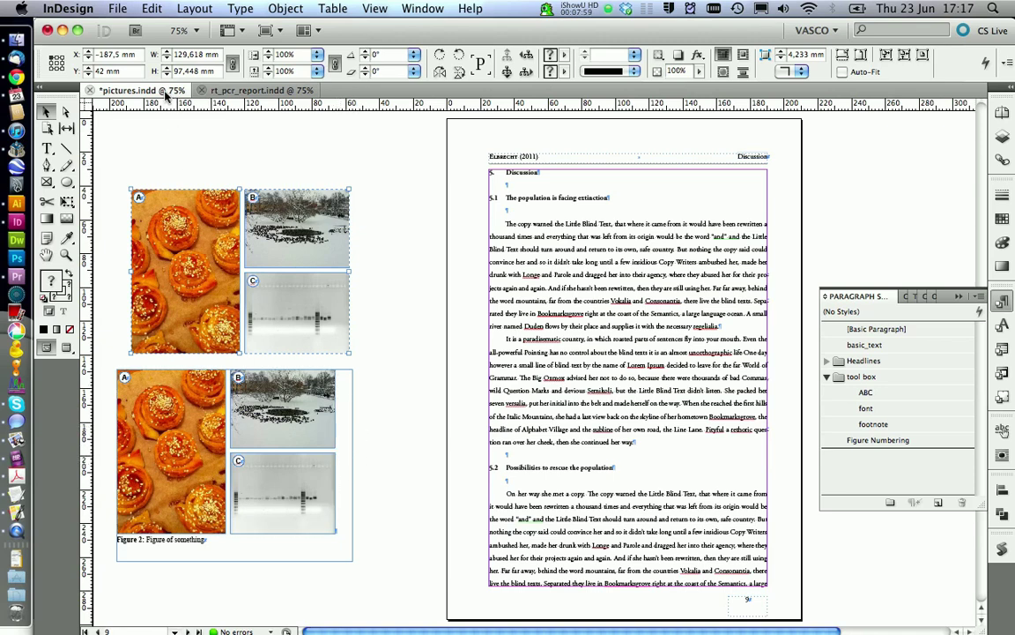
left_click_drag(205, 52, 155, 55)
key("cmd+c")
left_click(345, 404)
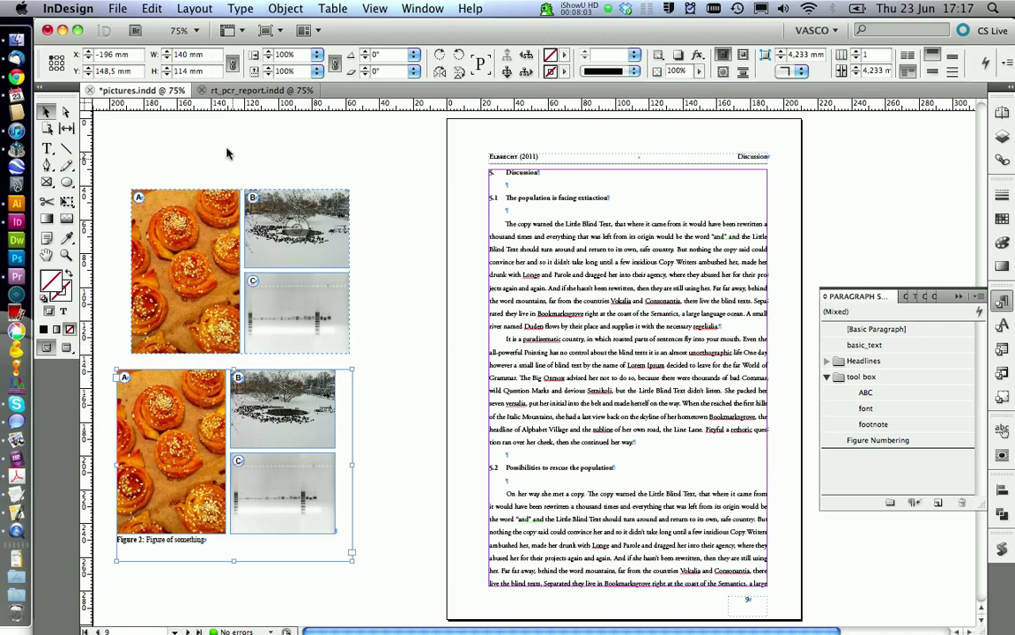
key("cmd+v")
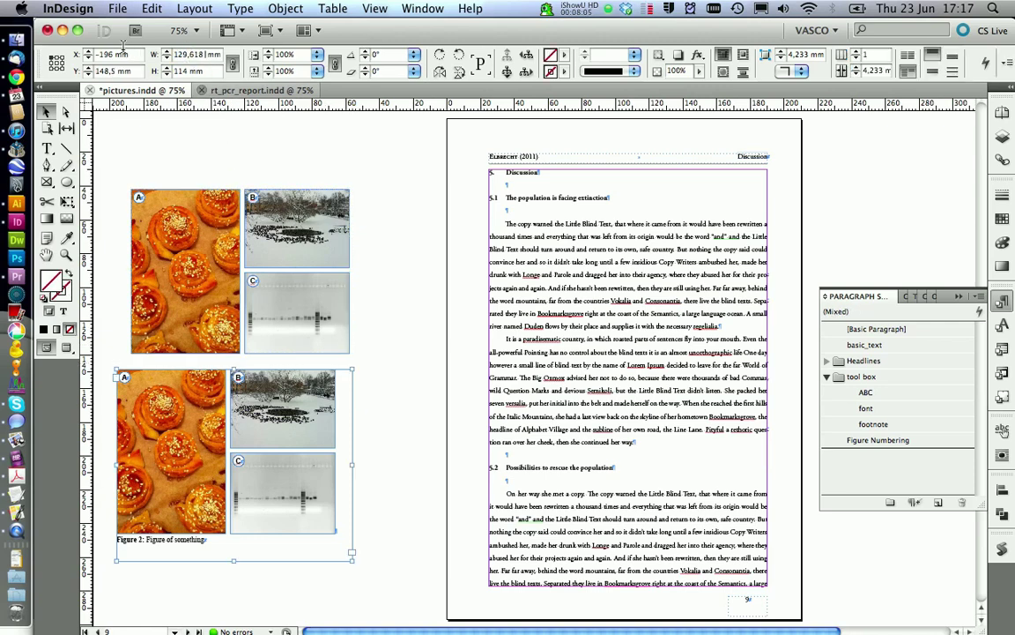
key("Return")
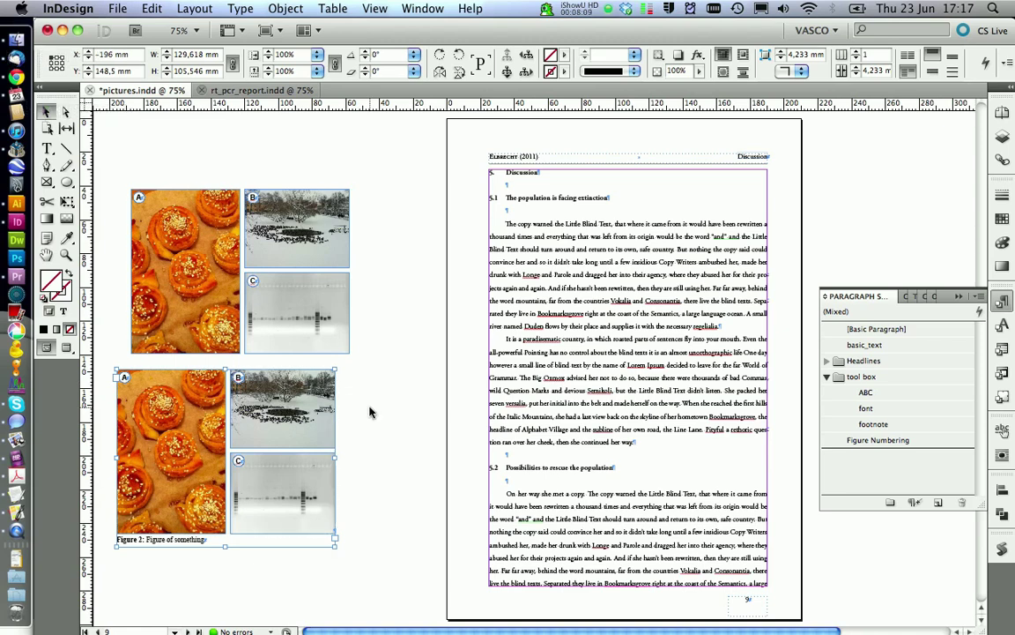
left_click(342, 373)
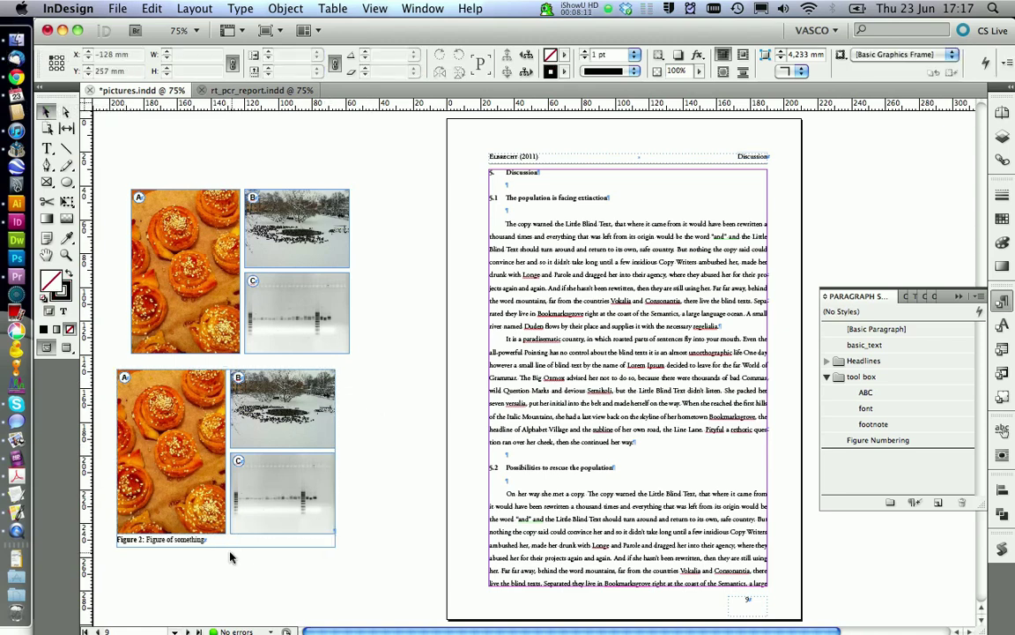
left_click(206, 492)
left_click_drag(223, 548, 224, 561)
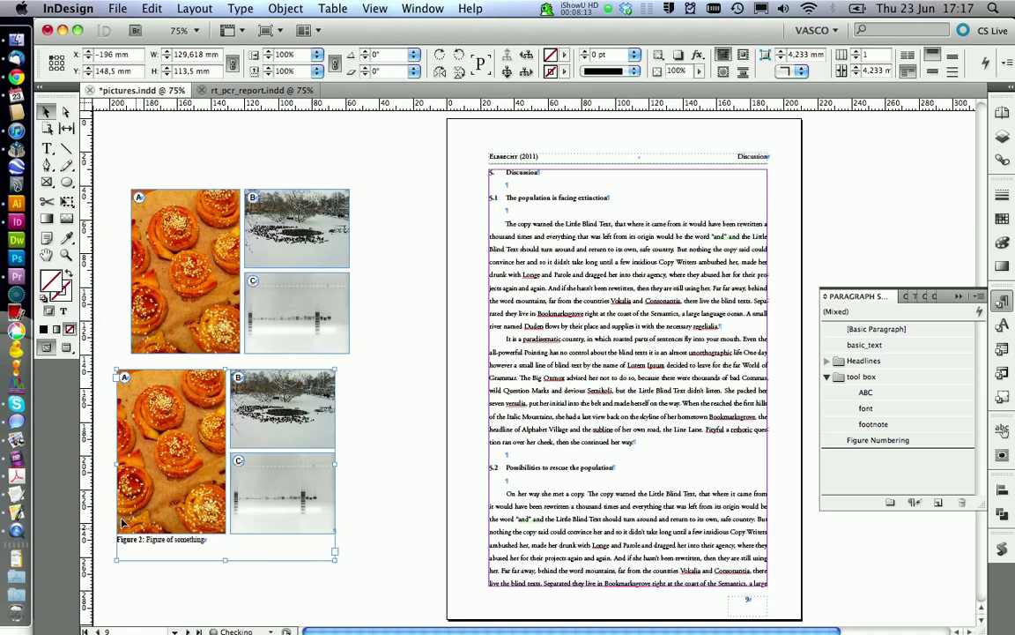
left_click(64, 257)
- Add placeholder descriptions for parts A, B and C at the caption's end
left_click_drag(74, 306, 374, 589)
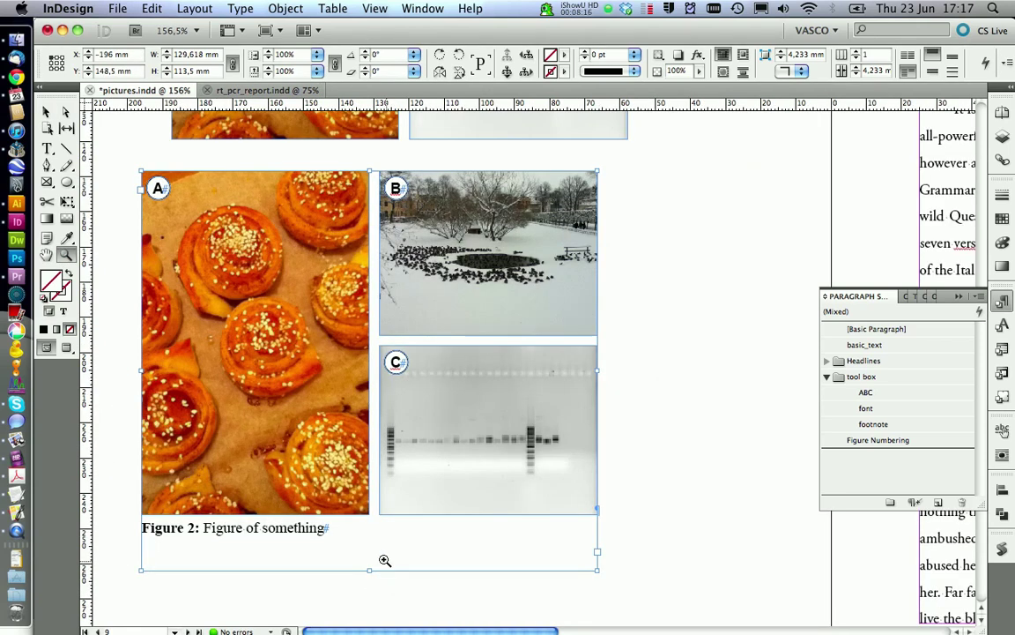
left_click(47, 148)
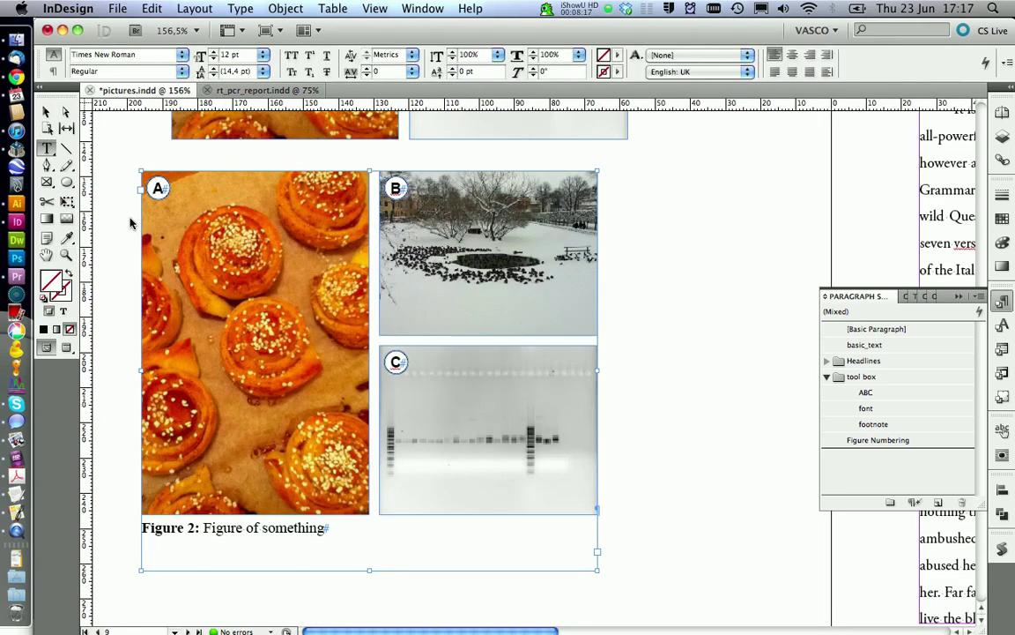
left_click(372, 537)
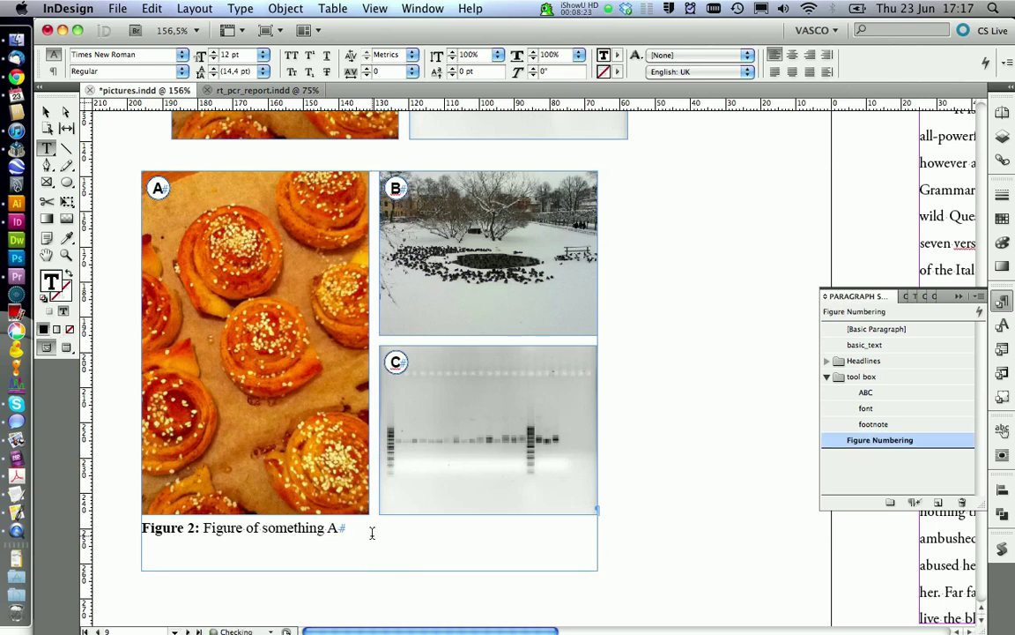
type("A sgfsg dfg dfg dfg dfg")
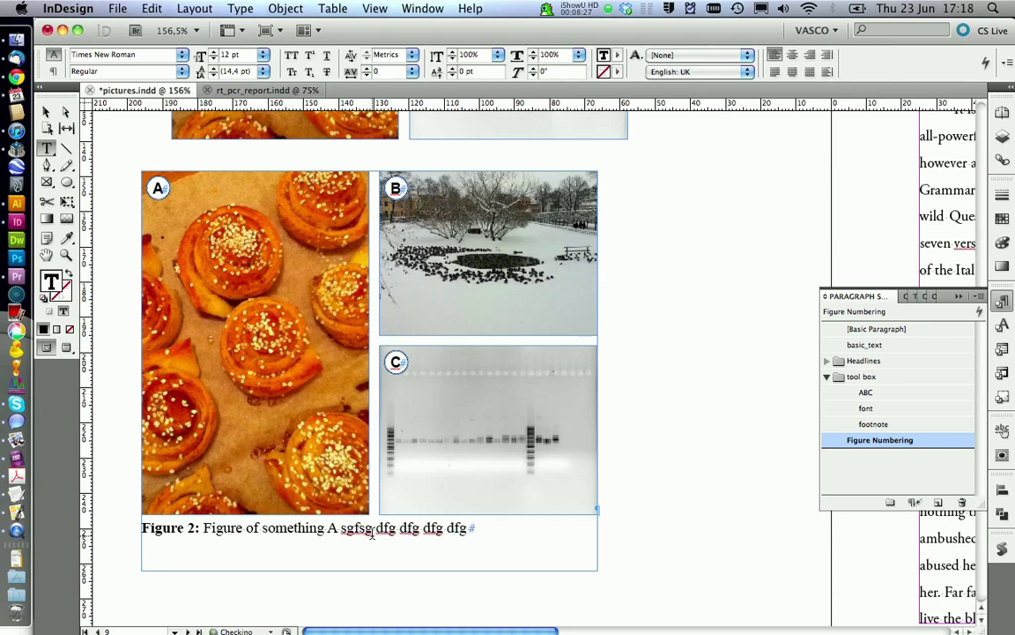
type(" B sdgsfag")
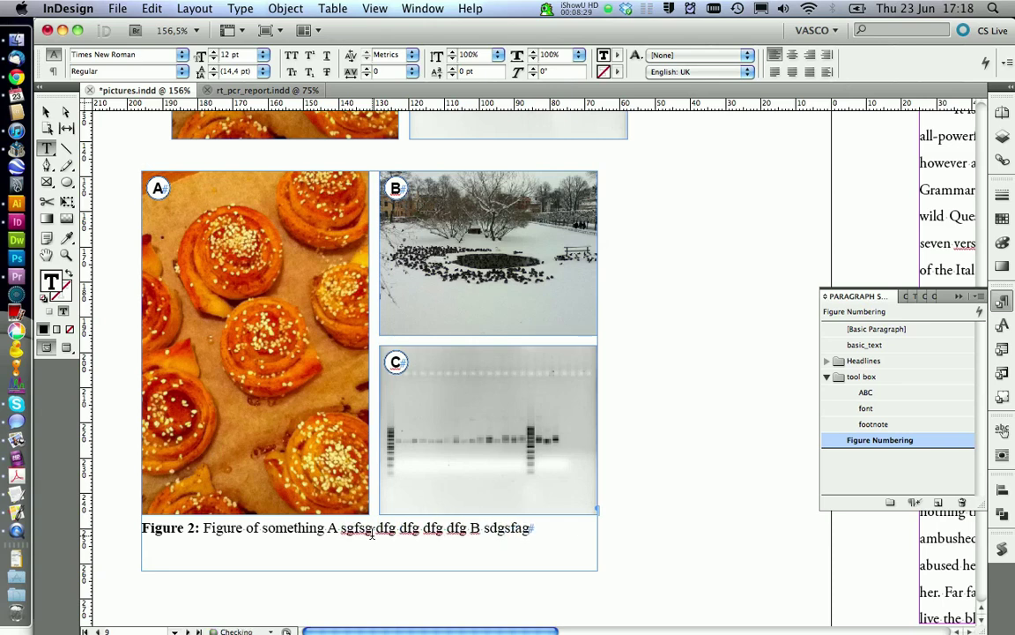
type("adfgdfagdaf hdafhdafhdfah C")
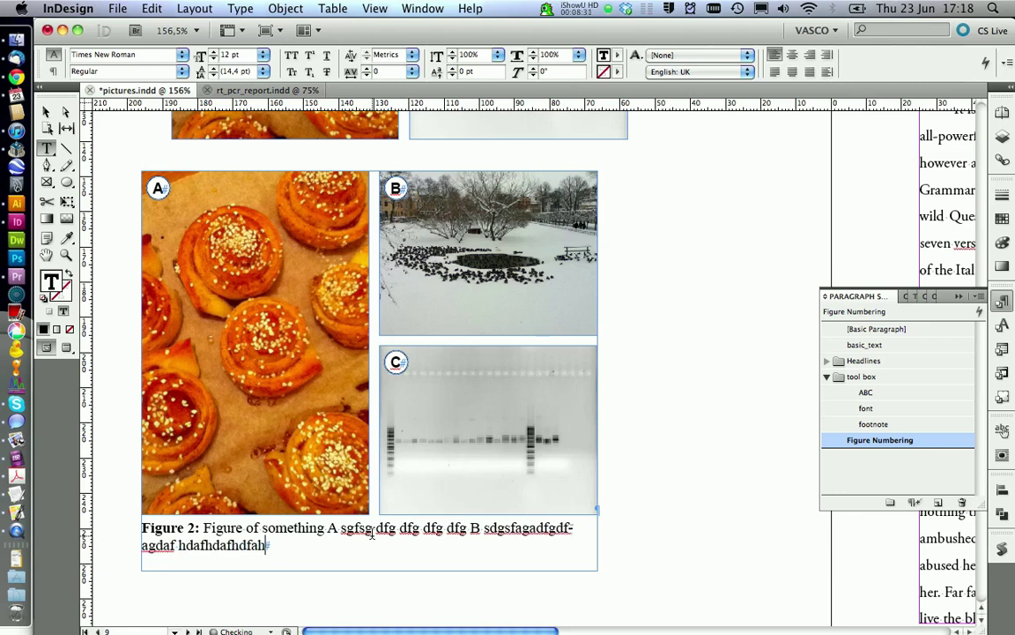
type(" sagadfgasg safg dfag dfg")
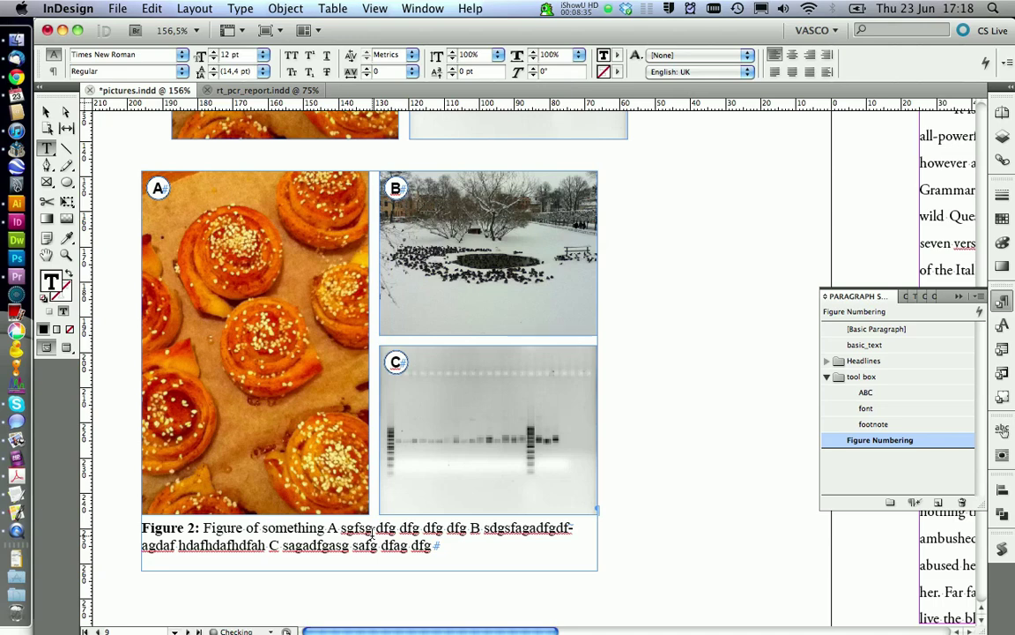
- Apply the bold character style to the letters A, B and C in the caption
double_click(332, 527)
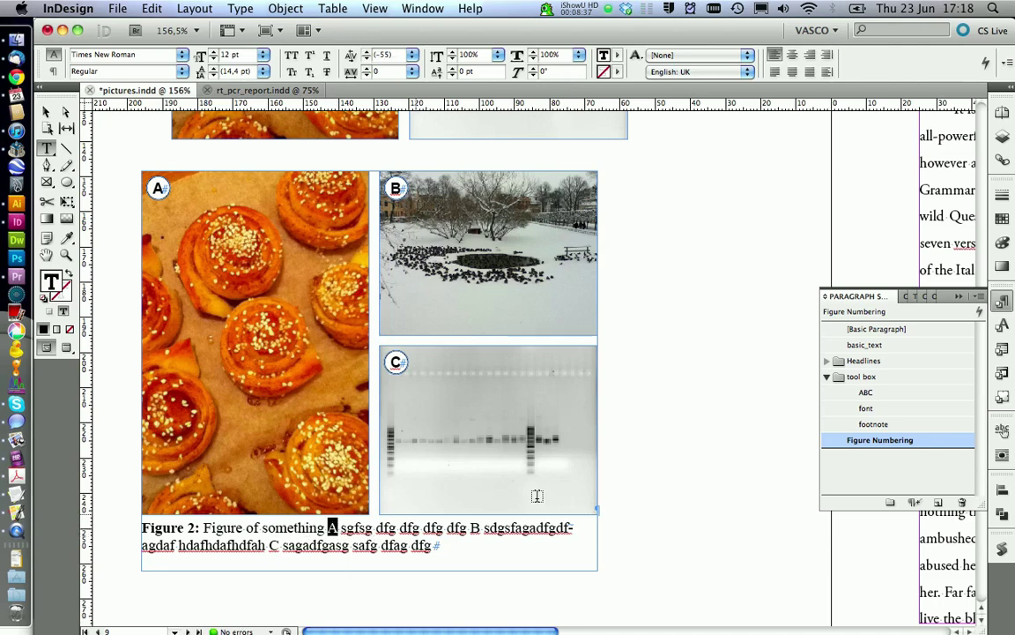
left_click(1002, 325)
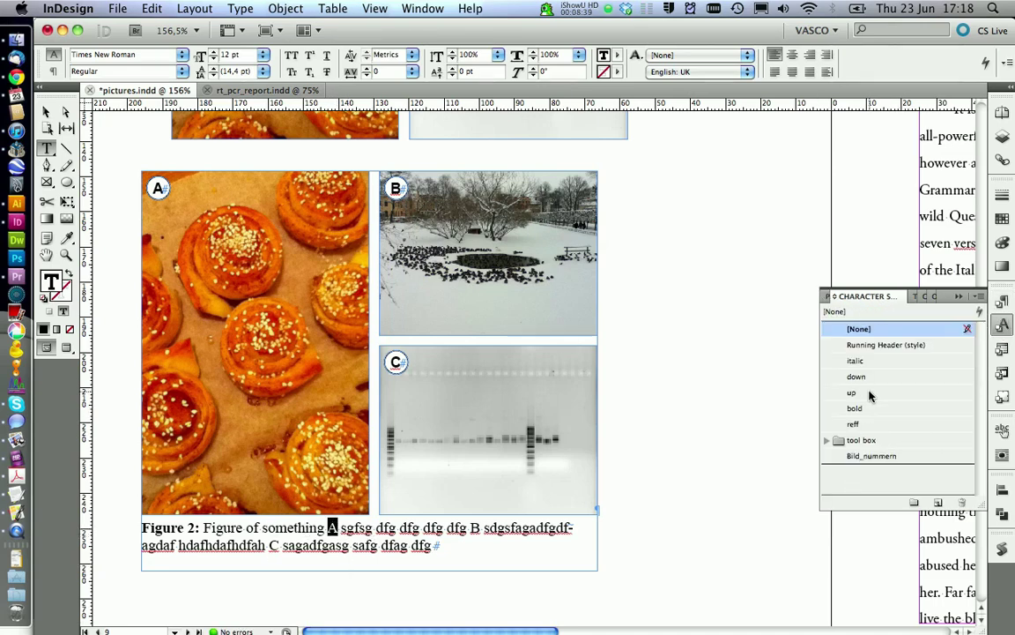
left_click(855, 408)
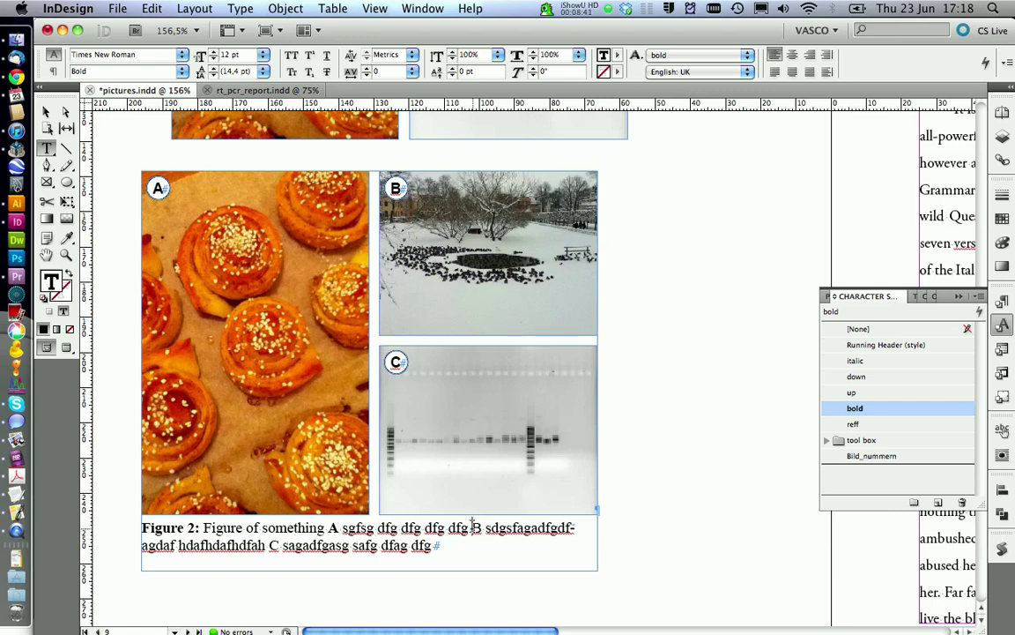
double_click(477, 528)
left_click(855, 409)
double_click(274, 545)
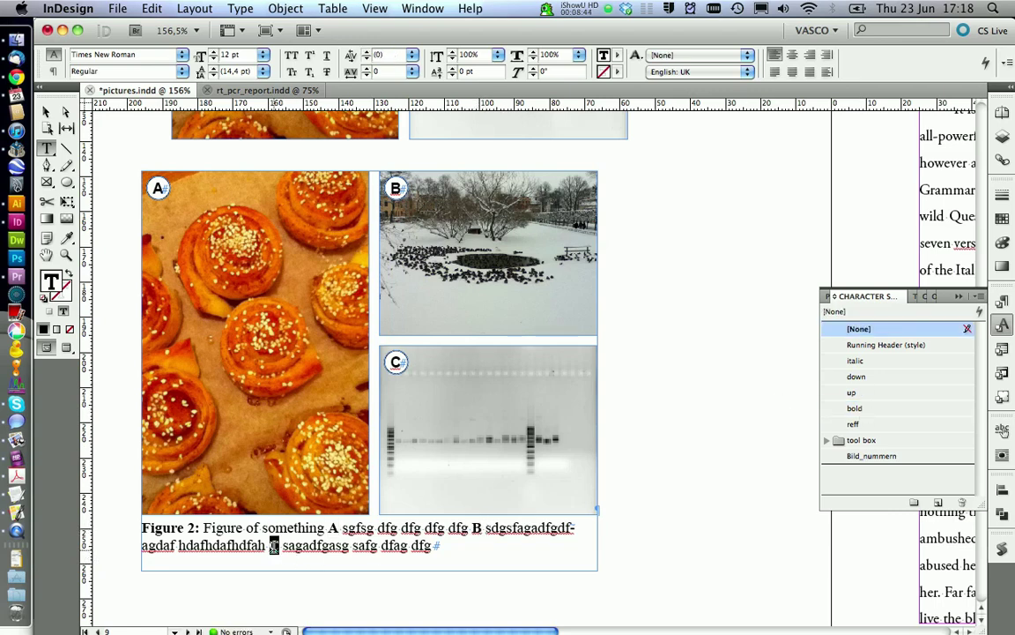
left_click(855, 408)
key("Escape")
key("Escape")
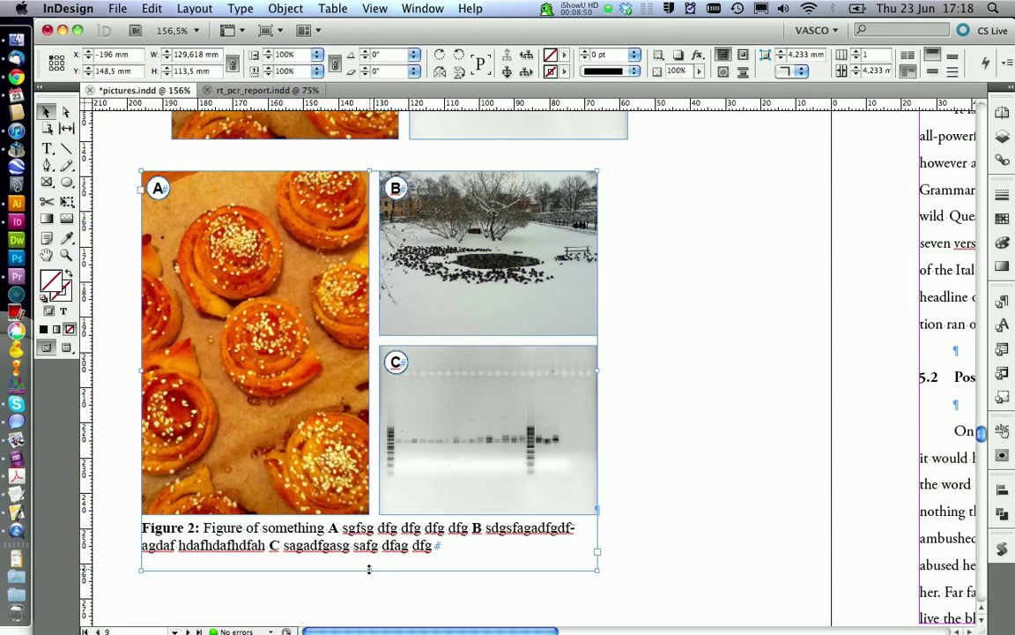
- Shrink the caption frame to its text and give the inline picture group the Picture object style
left_click_drag(369, 569, 371, 556)
left_click(450, 513)
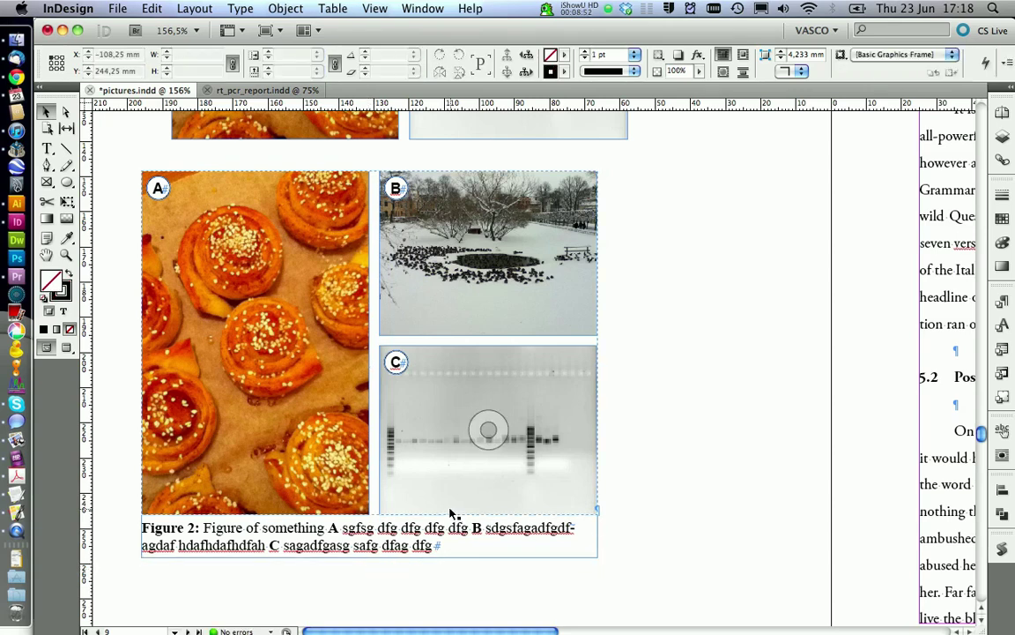
left_click(1001, 303)
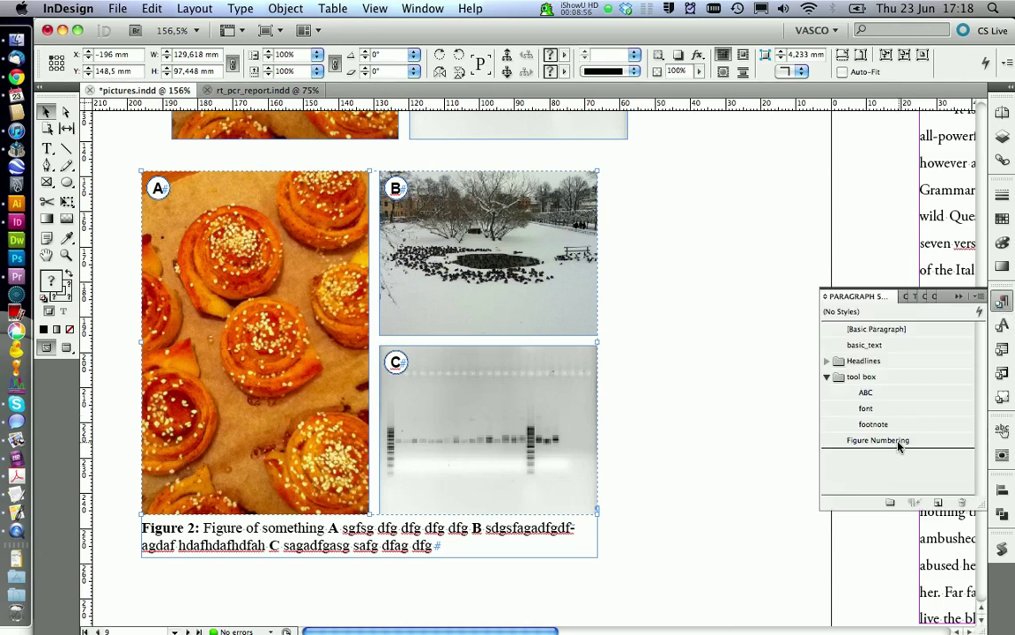
key("super+F7")
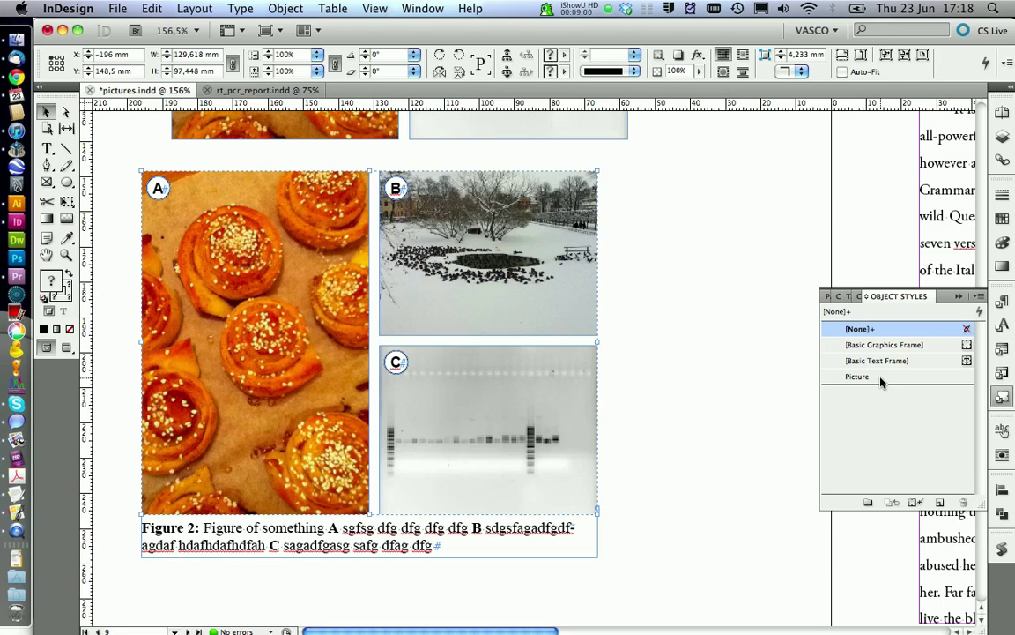
left_click(858, 376)
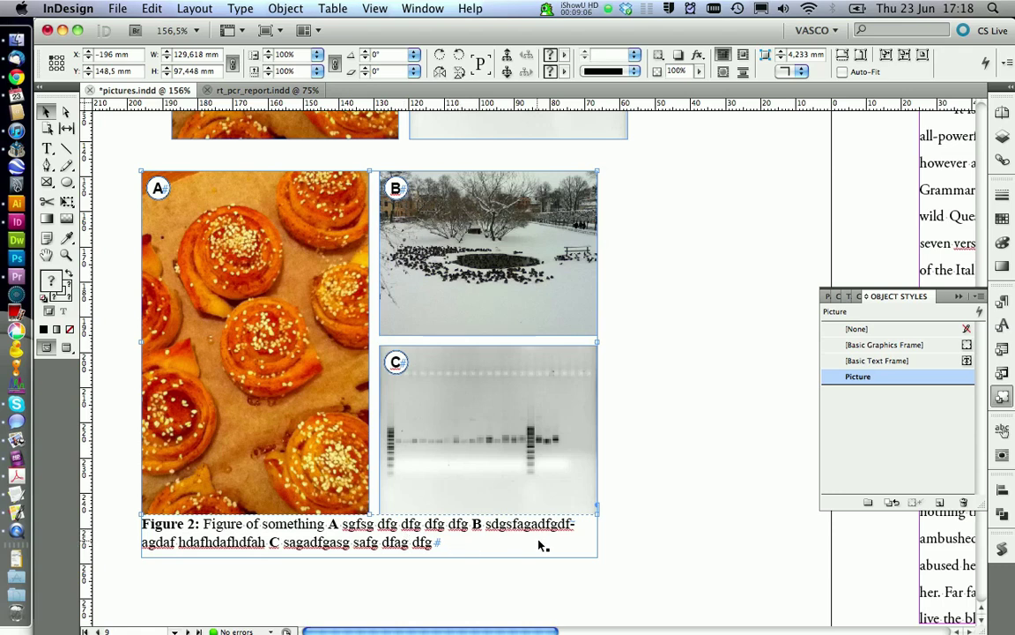
left_click(639, 563)
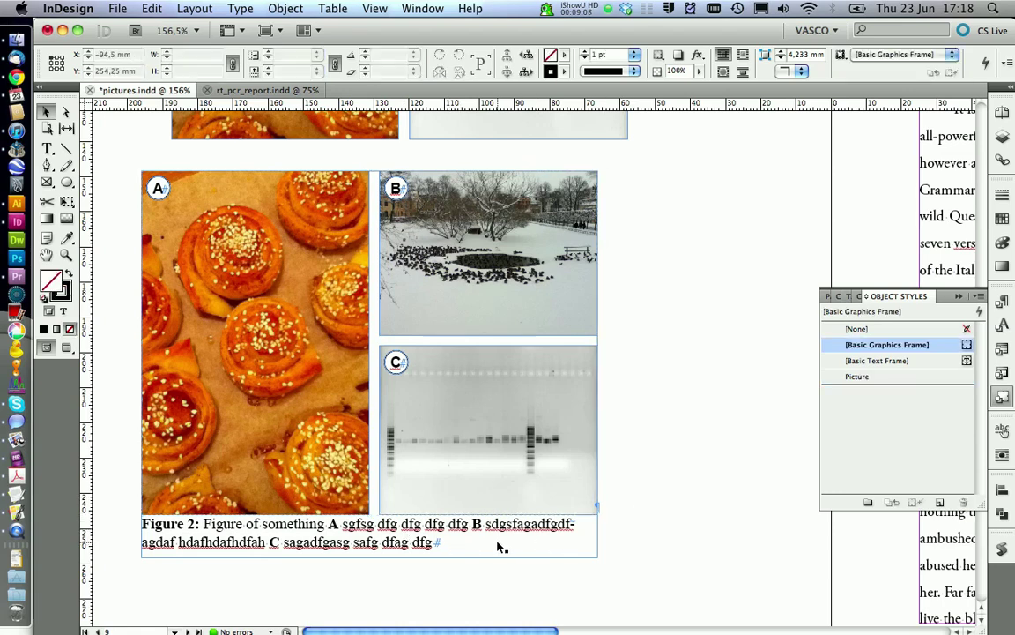